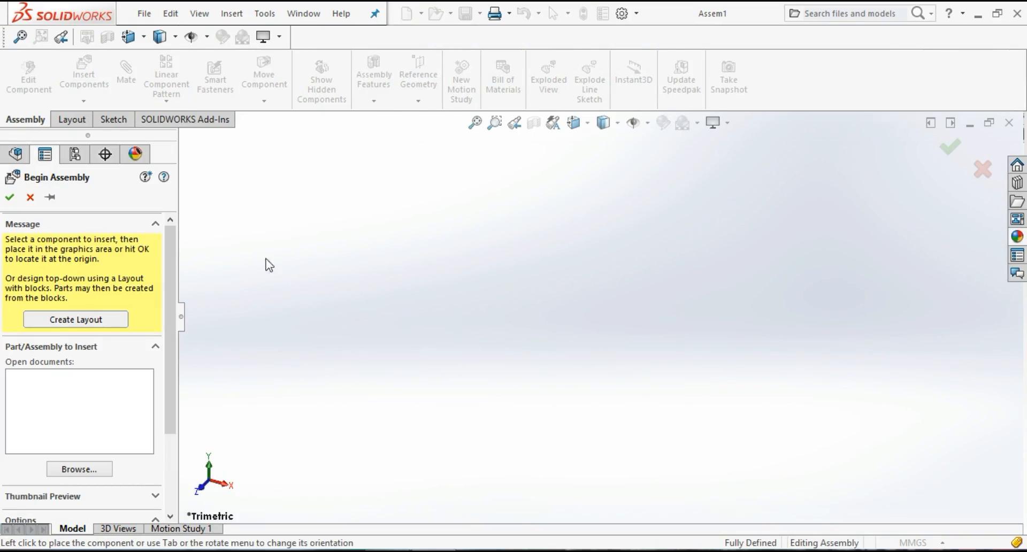
# Step: Insert the socket part from the project 1 folder as the first component, fixed at the assembly origin
pyautogui.click(79, 468)
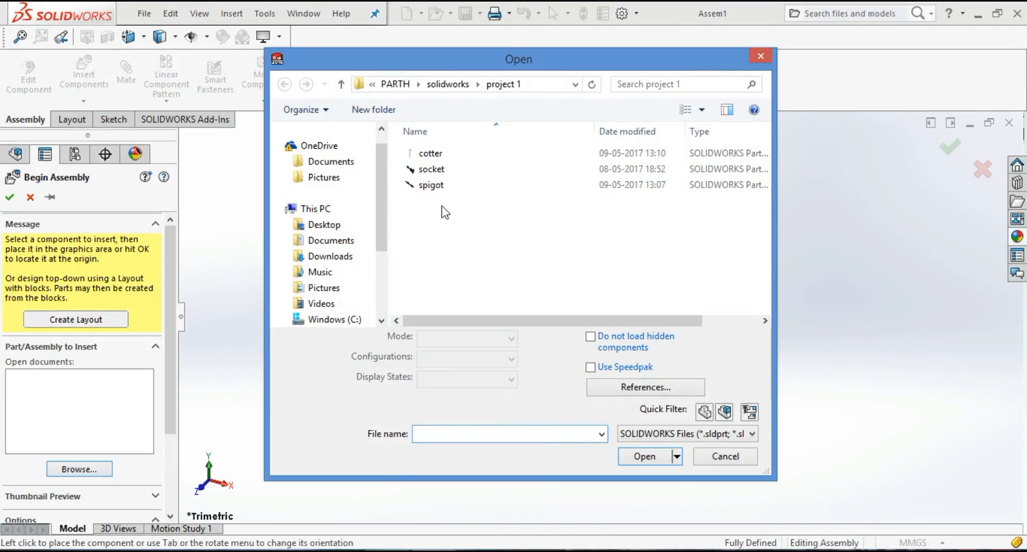
pyautogui.click(431, 171)
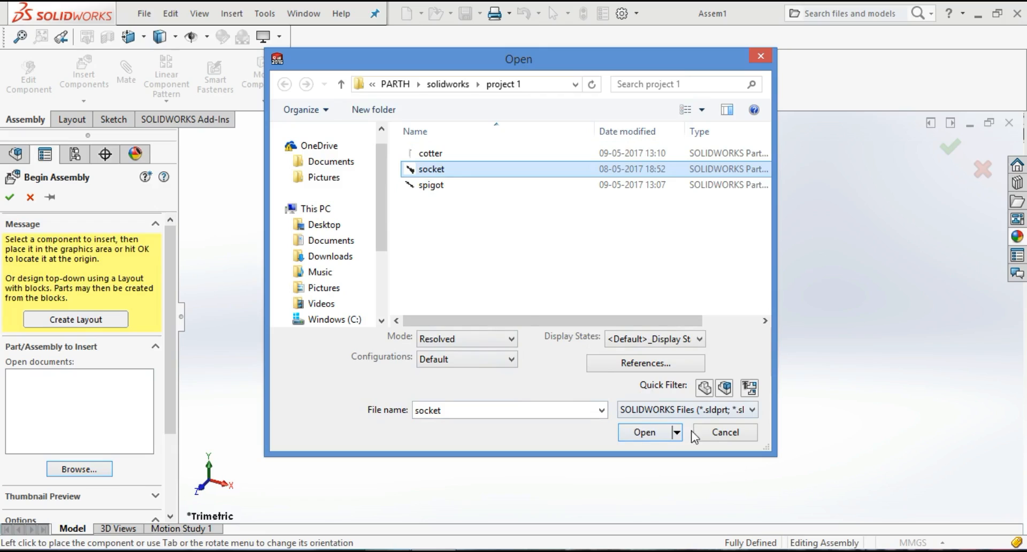
pyautogui.click(656, 434)
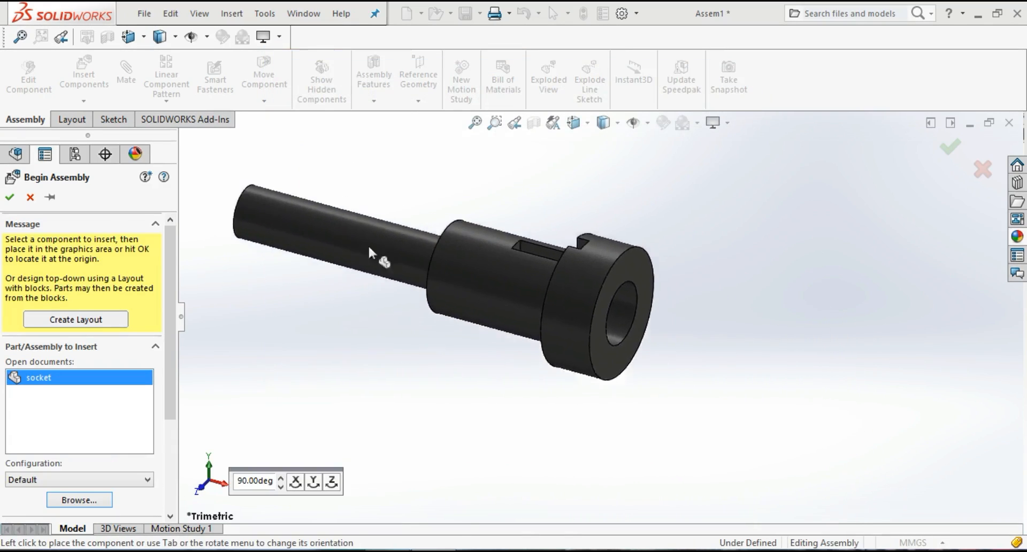
pyautogui.click(10, 199)
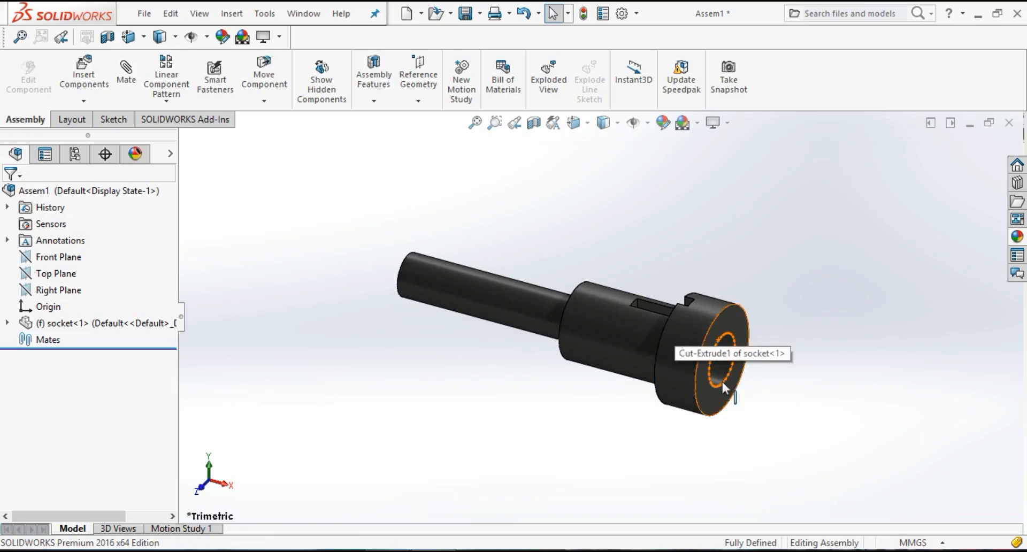
# Step: Insert the cotter and spigot parts together, placing the cotter over the socket and the spigot beyond its open end
pyautogui.click(91, 70)
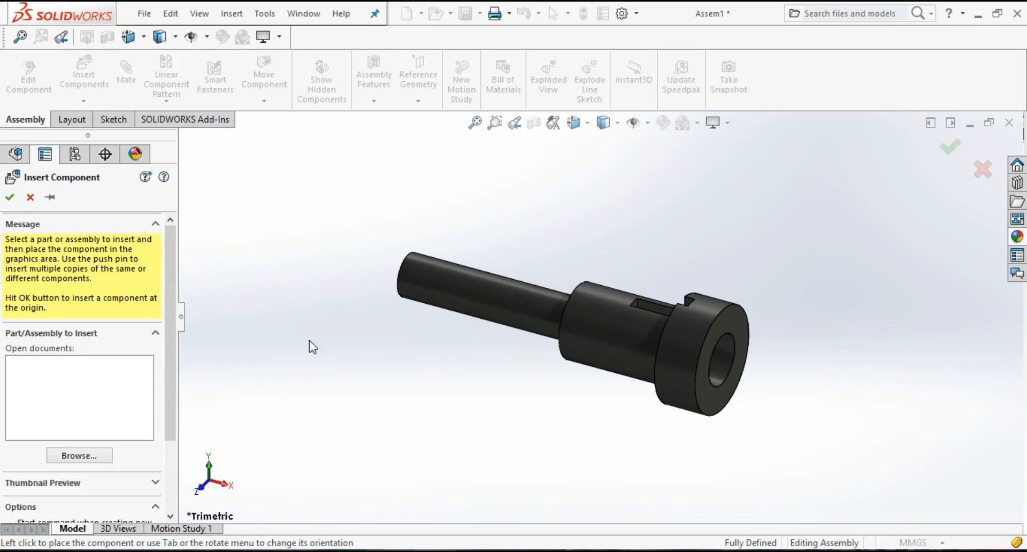
pyautogui.click(76, 456)
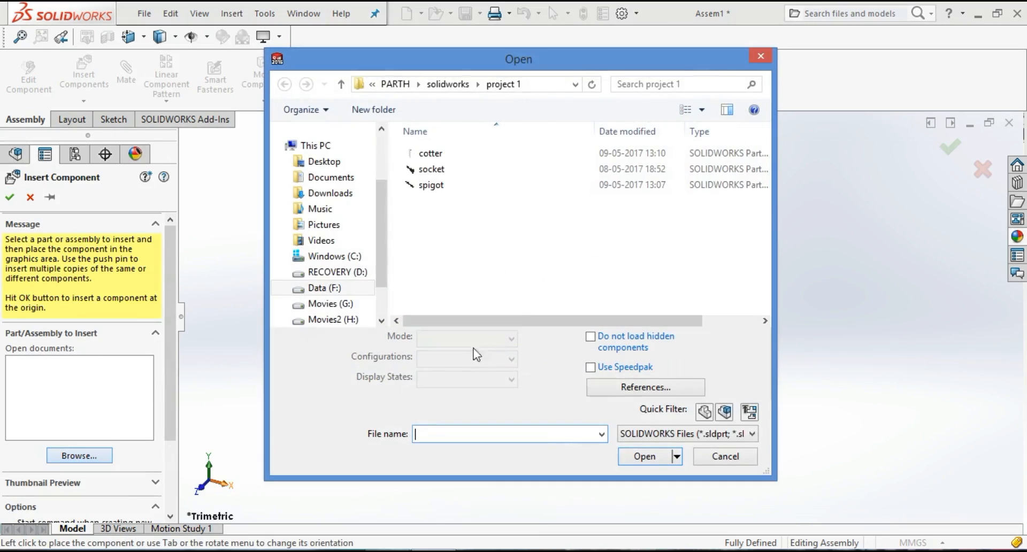
pyautogui.click(441, 187)
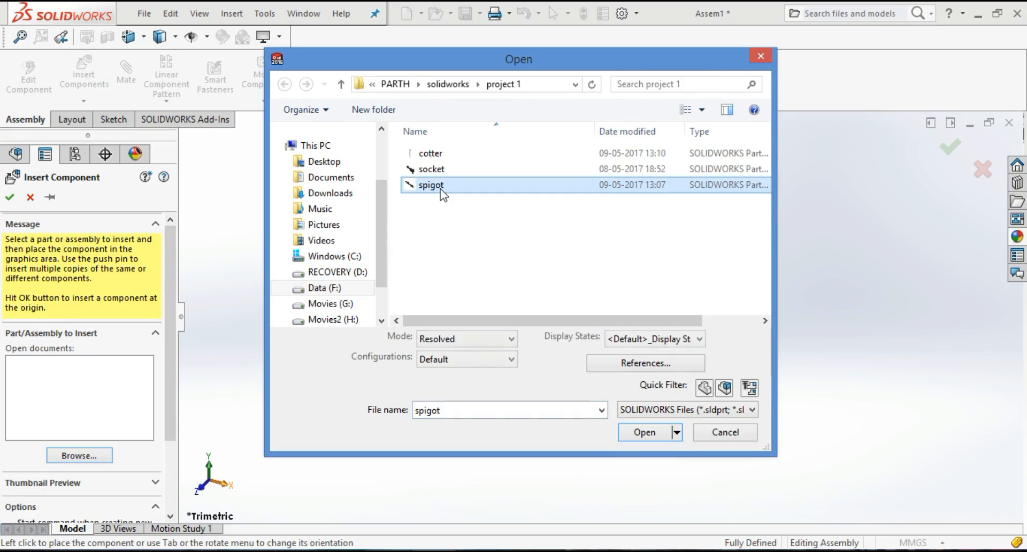
pyautogui.keyDown('ctrl'); pyautogui.click(430, 153); pyautogui.keyUp('ctrl')
pyautogui.click(640, 457)
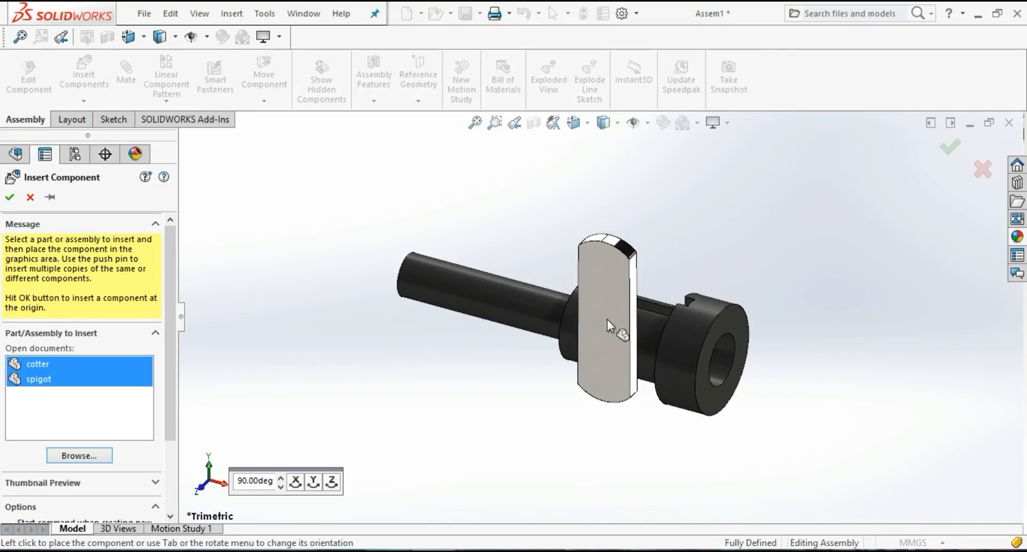
pyautogui.click(608, 319)
pyautogui.click(924, 424)
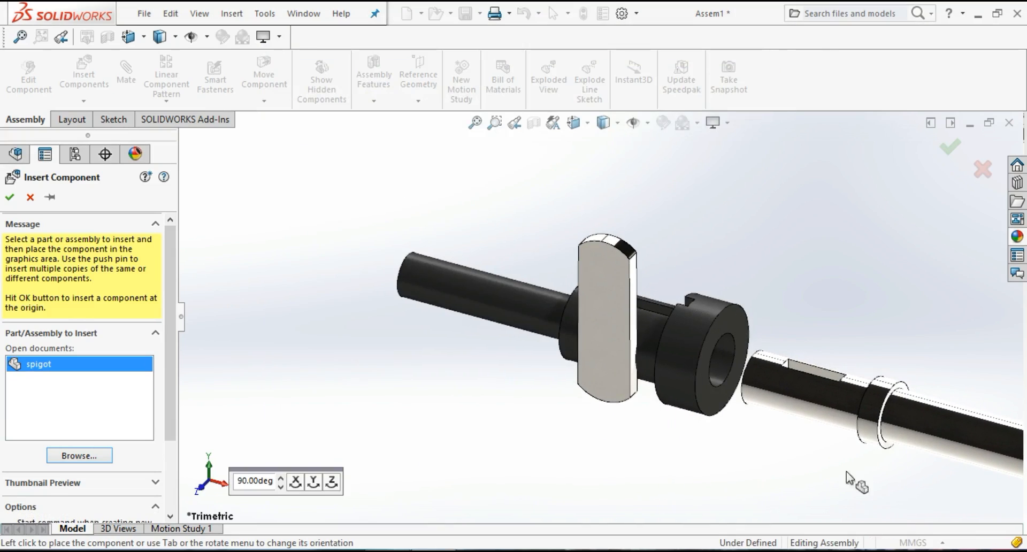
# Step: Add a concentric mate between the spigot's slotted cylindrical face and the socket's bore
pyautogui.scroll(3, 733, 390)
pyautogui.scroll(-2, 720, 279)
pyautogui.scroll(1, 691, 353)
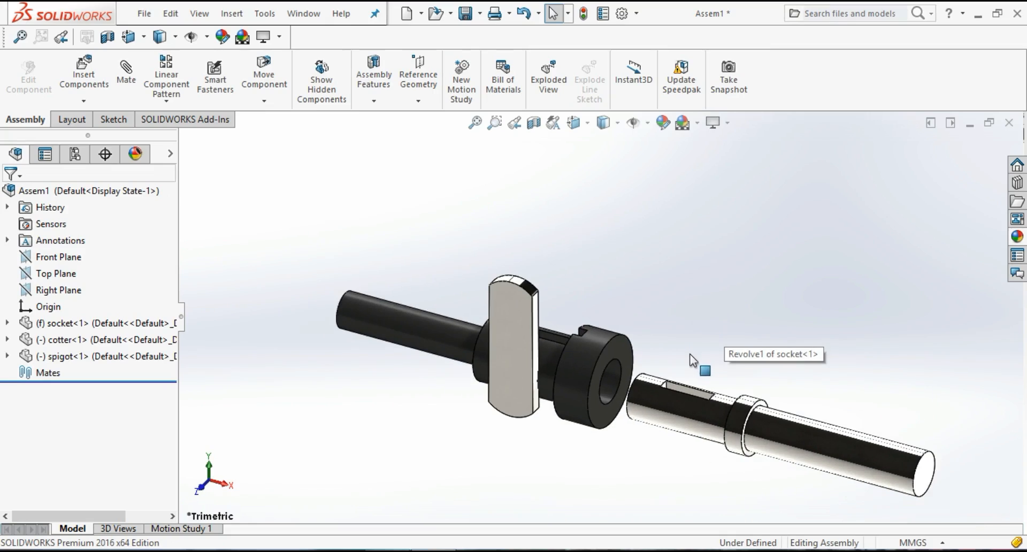
pyautogui.moveTo(722, 356); pyautogui.dragTo(703, 348, button='middle')
pyautogui.scroll(-2, 668, 422)
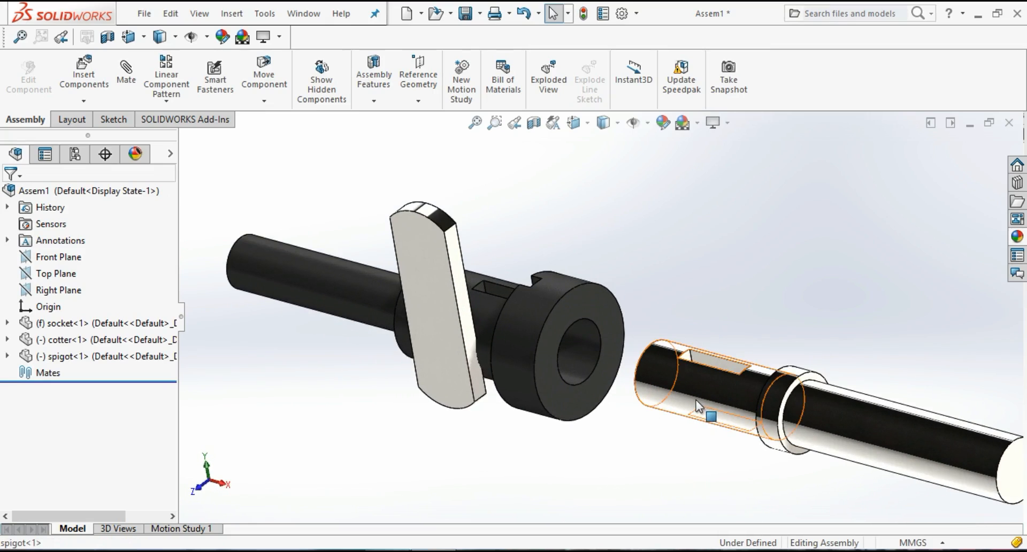
pyautogui.click(698, 397)
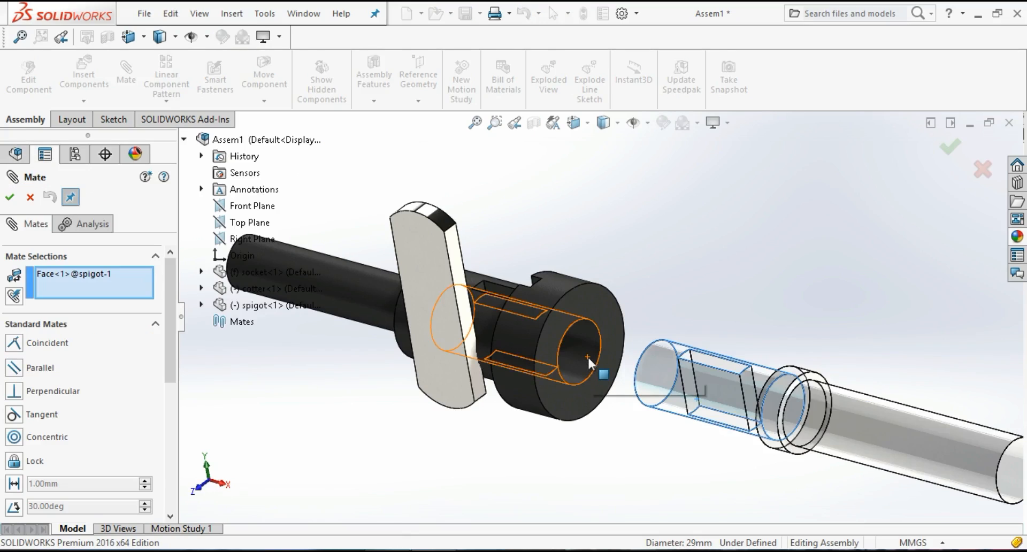
pyautogui.click(579, 354)
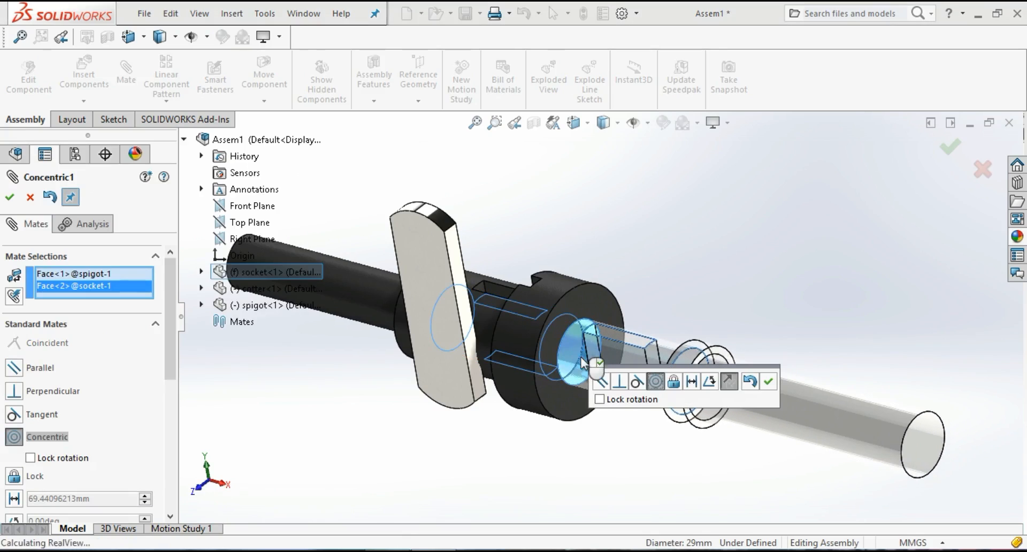
pyautogui.rightClick(583, 365)
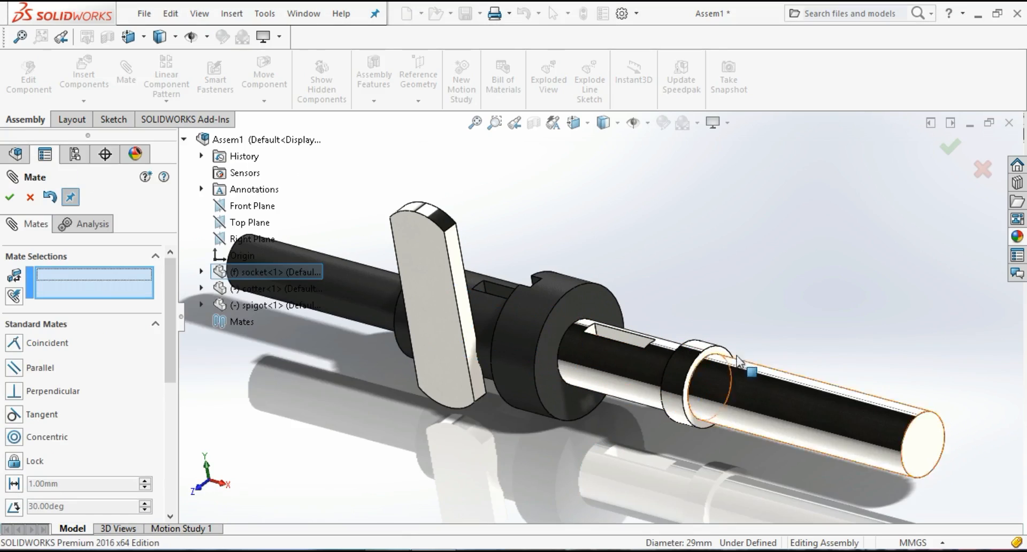
# Step: Add a coincident mate between the spigot collar's socket-side face and the socket's open end face
pyautogui.scroll(-5, 560, 365)
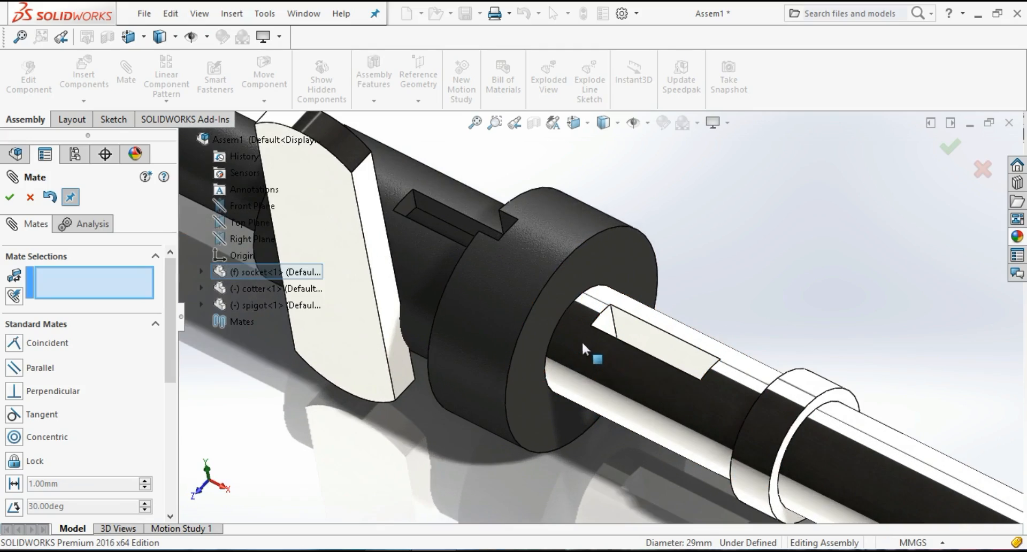
pyautogui.moveTo(612, 392); pyautogui.dragTo(682, 402, button='middle')
pyautogui.click(771, 427)
pyautogui.click(609, 396)
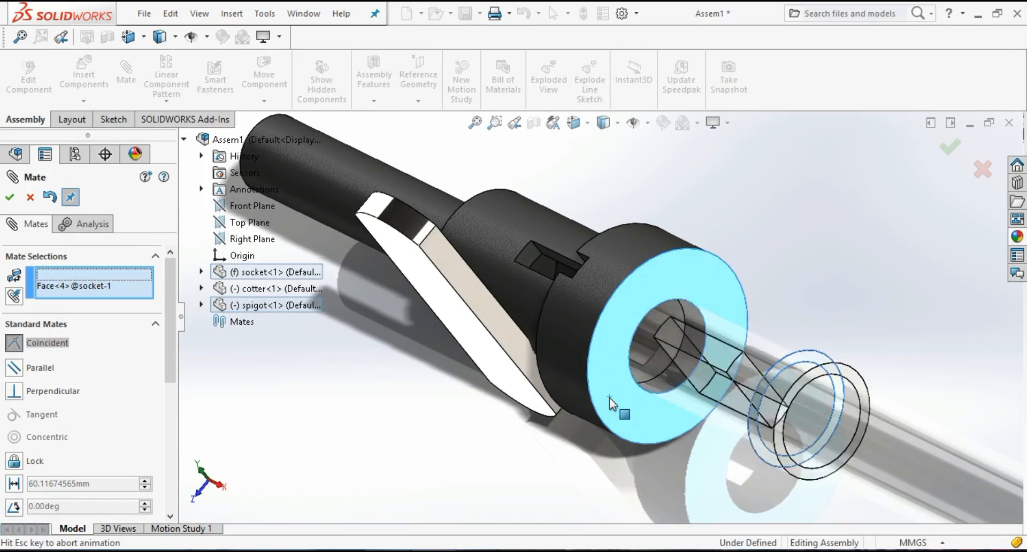
pyautogui.rightClick(609, 396)
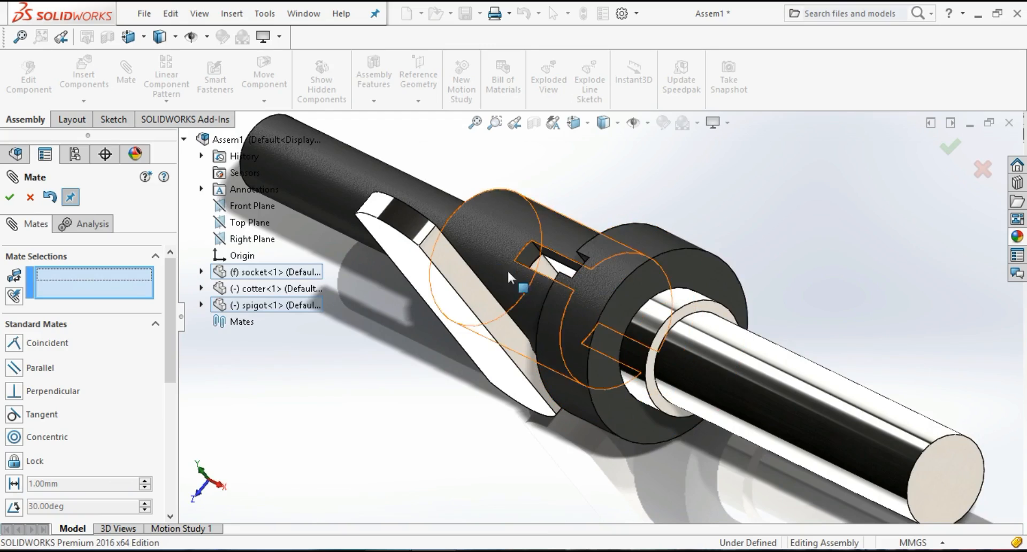
# Step: Rotate the spigot about its axis so its slot roughly lines up with the socket's slot
pyautogui.moveTo(511, 273); pyautogui.dragTo(543, 345, button='middle')
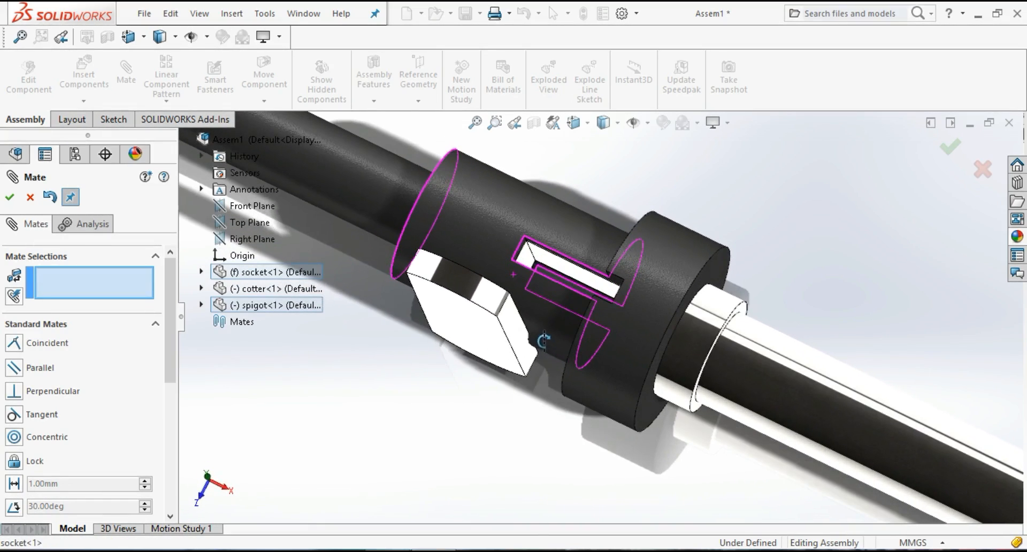
pyautogui.click(702, 384)
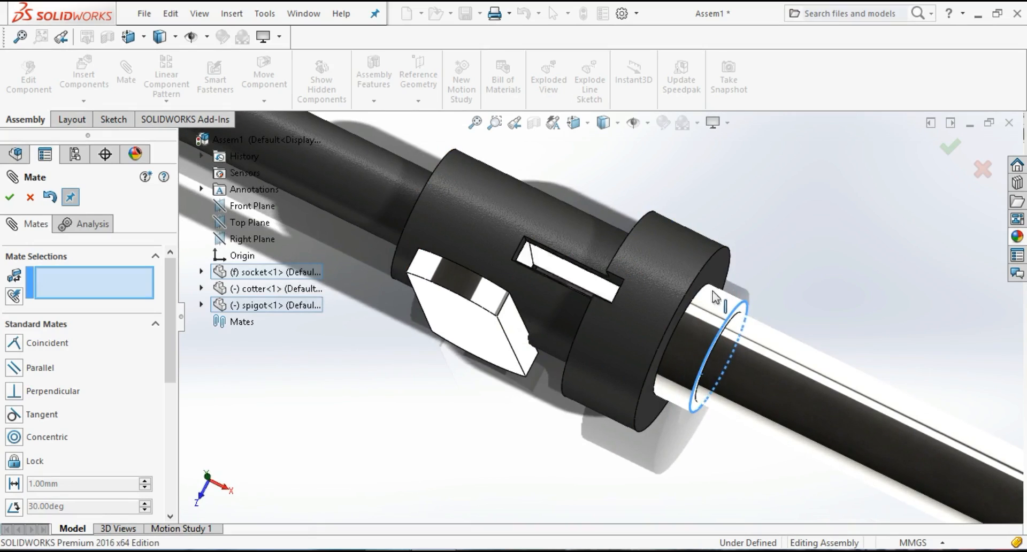
pyautogui.moveTo(725, 289); pyautogui.dragTo(713, 304)
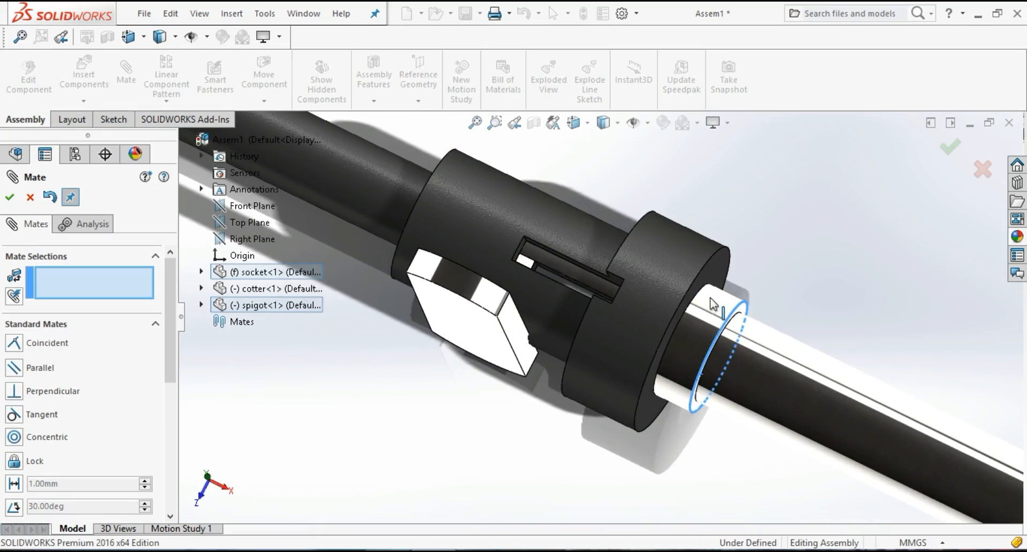
pyautogui.click(858, 219)
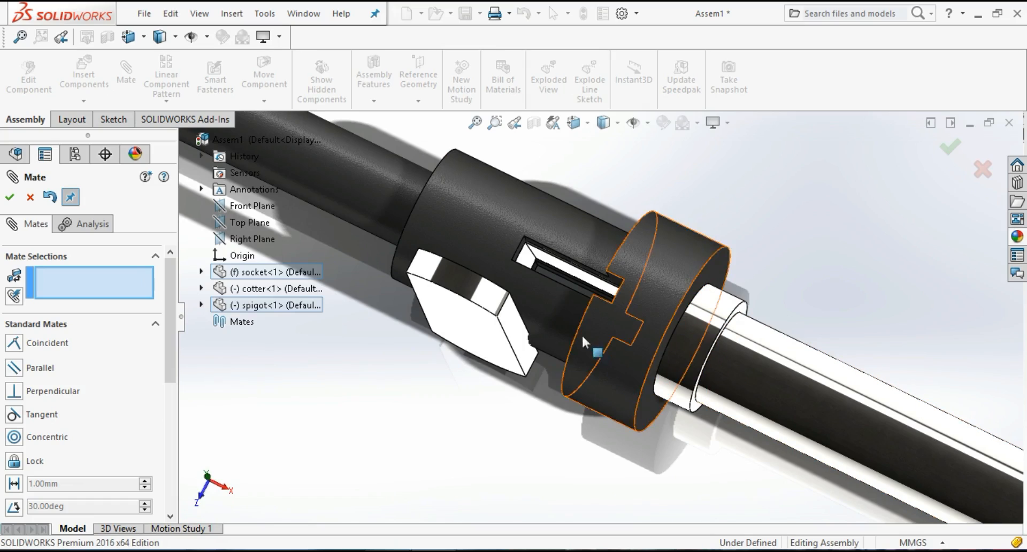
# Step: Add a coincident mate between the long side face of the spigot's slot and the matching side face of the socket's slot
pyautogui.moveTo(570, 317); pyautogui.dragTo(588, 277, button='middle')
pyautogui.scroll(-2, 589, 277)
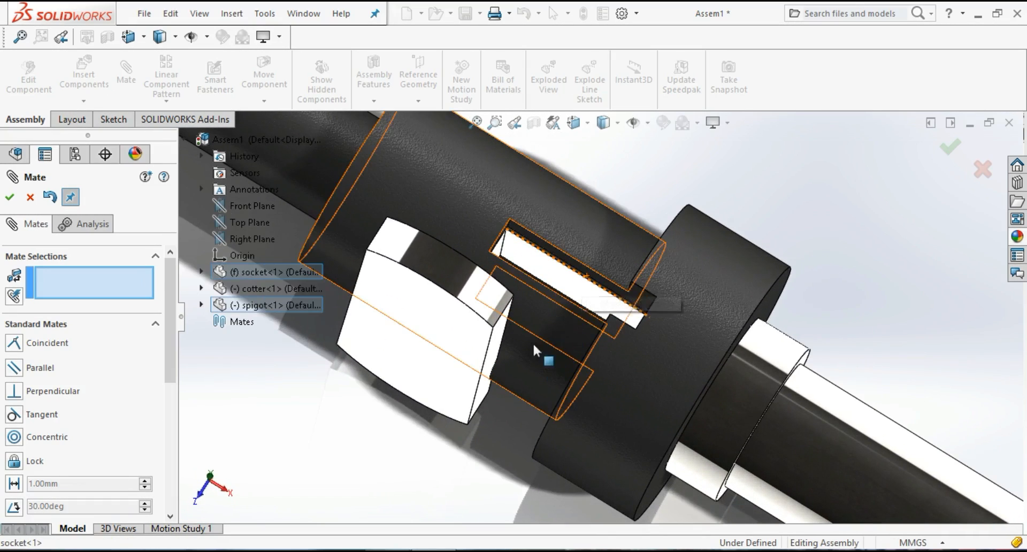
pyautogui.click(579, 296)
pyautogui.click(586, 271)
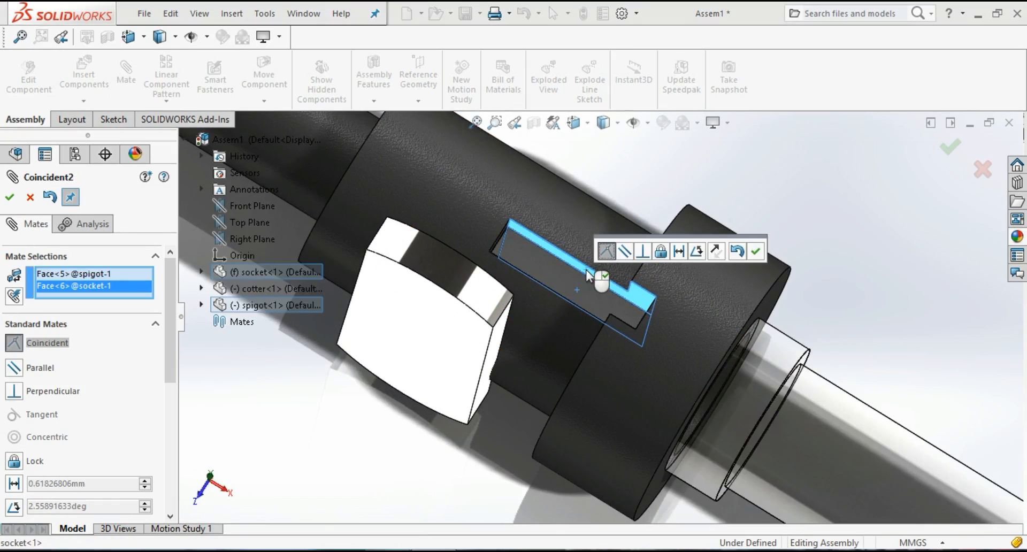
pyautogui.rightClick(587, 271)
# Step: Add a coincident mate between the cotter's broad flat face and the long side face of the socket's slot
pyautogui.moveTo(586, 273); pyautogui.dragTo(493, 321, button='middle')
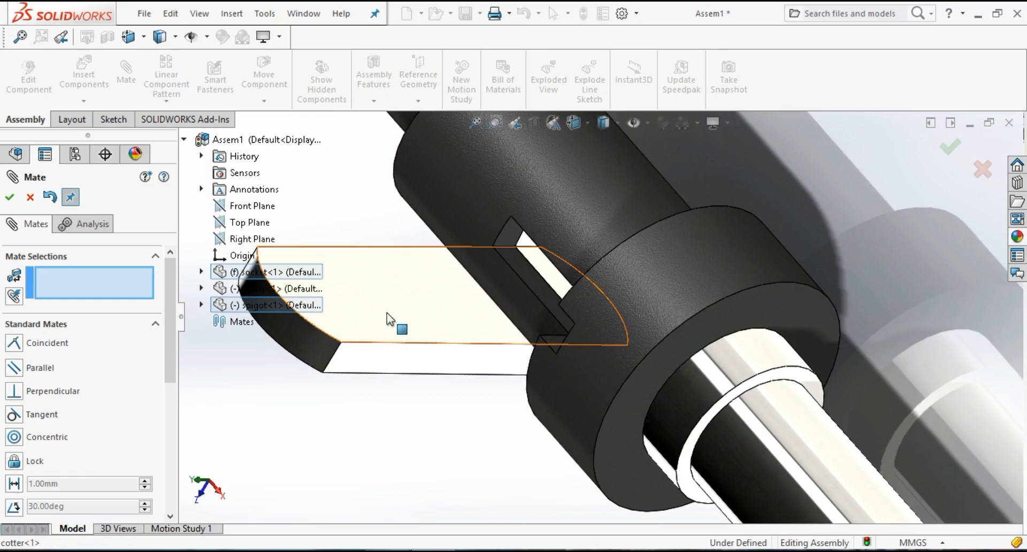
pyautogui.click(394, 321)
pyautogui.moveTo(394, 321); pyautogui.dragTo(587, 280, button='middle')
pyautogui.click(587, 271)
pyautogui.rightClick(587, 270)
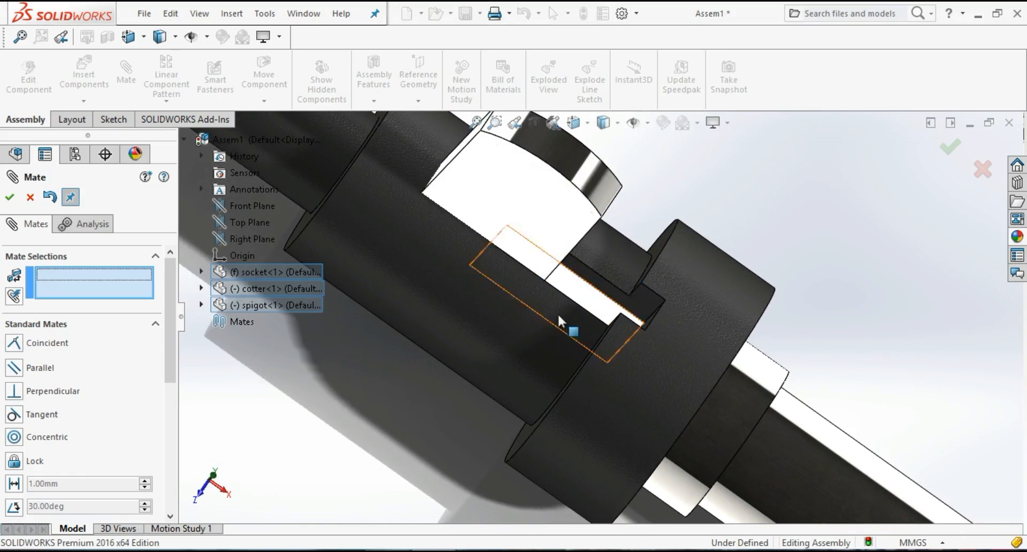
# Step: Move the cotter within its mated plane until it stands clear of the socket and spigot
pyautogui.moveTo(566, 328); pyautogui.dragTo(603, 268, button='middle')
pyautogui.scroll(5, 581, 322)
pyautogui.moveTo(563, 261); pyautogui.dragTo(618, 269)
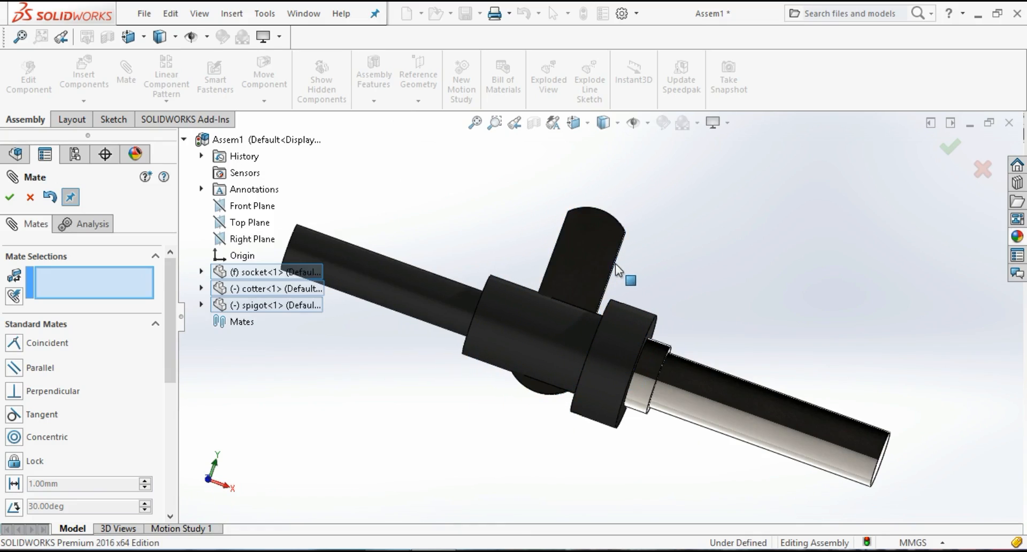
pyautogui.moveTo(558, 222); pyautogui.dragTo(552, 300, button='middle')
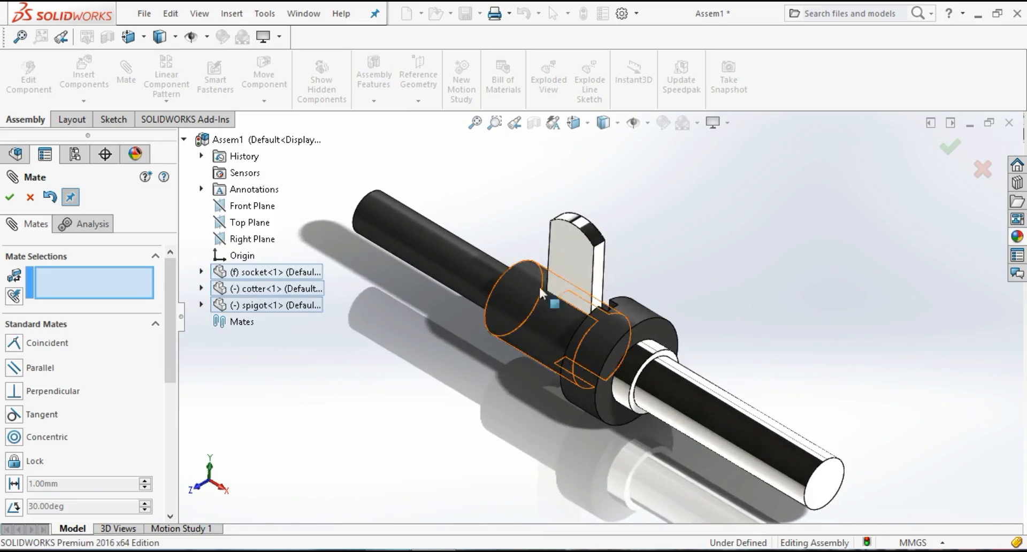
pyautogui.scroll(-5, 603, 275)
pyautogui.moveTo(596, 285); pyautogui.dragTo(883, 214)
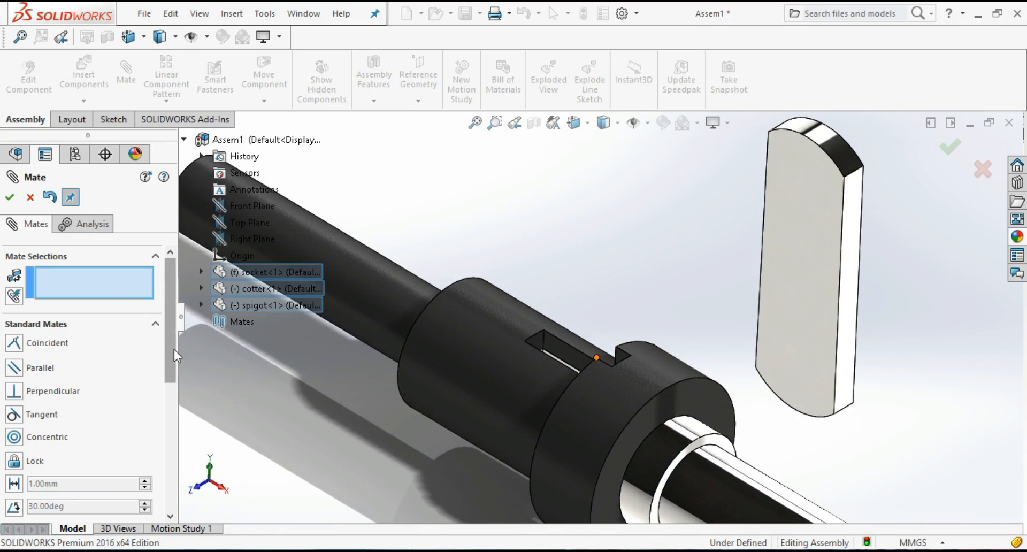
# Step: Add a centered Width mate with the two end faces of the socket's slot as width and the cotter's two narrow side faces as tab
pyautogui.click(156, 324)
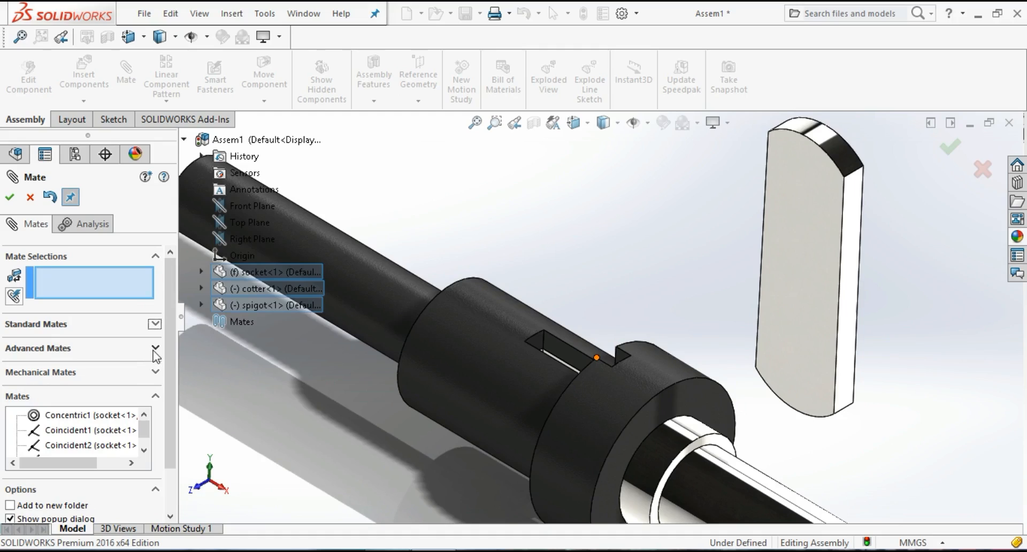
pyautogui.click(154, 352)
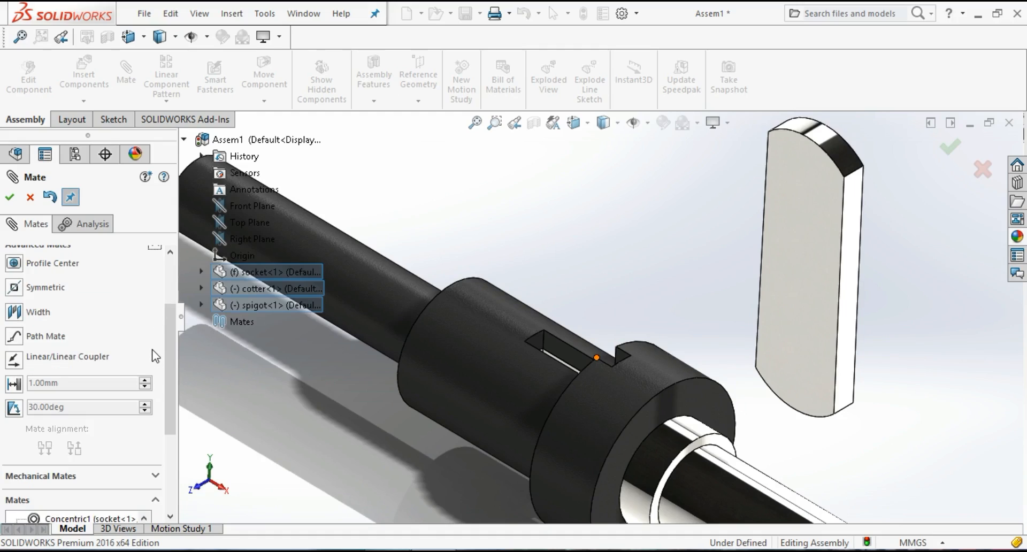
pyautogui.click(10, 315)
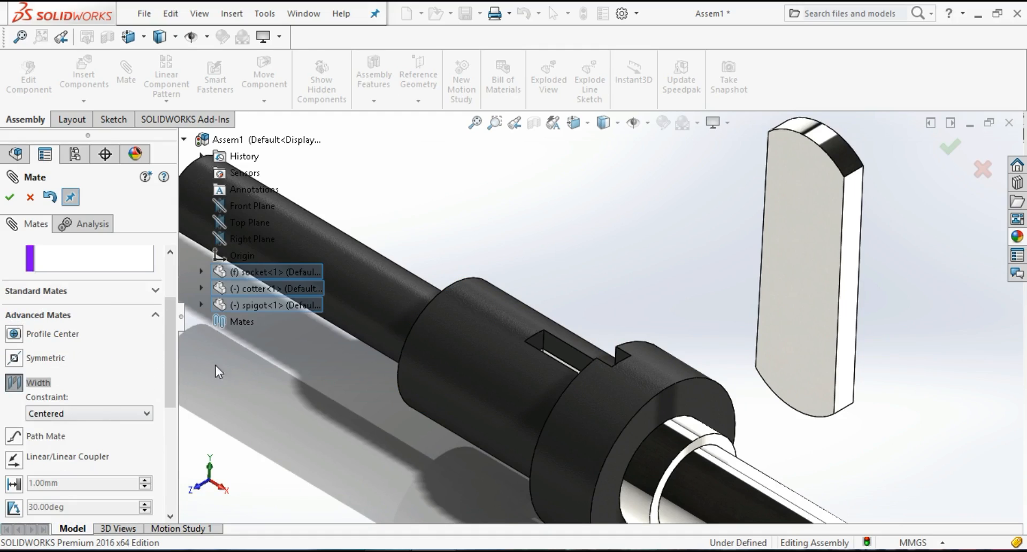
pyautogui.moveTo(168, 377); pyautogui.dragTo(169, 329)
pyautogui.scroll(-2, 528, 332)
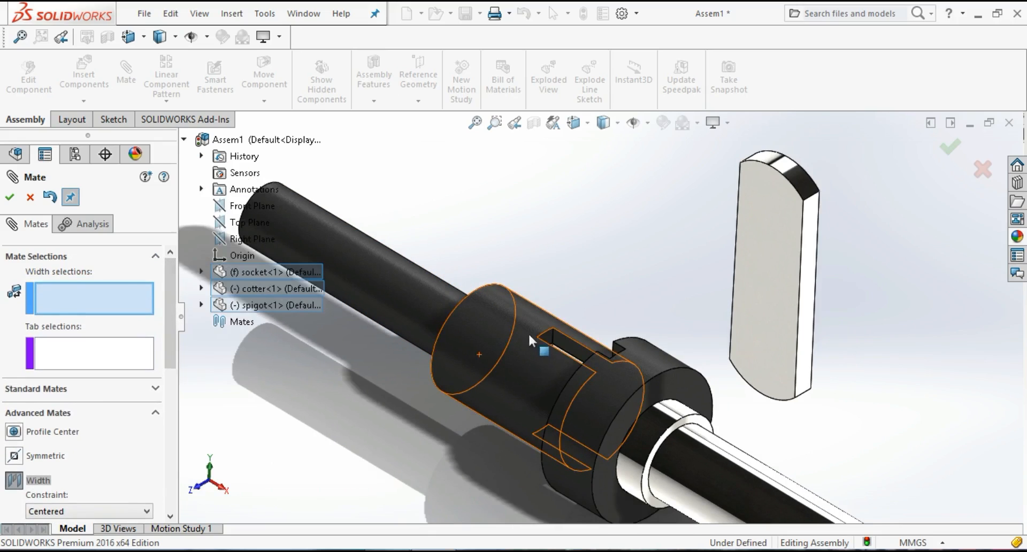
pyautogui.moveTo(624, 344); pyautogui.dragTo(793, 345, button='middle')
pyautogui.click(574, 345)
pyautogui.click(685, 372)
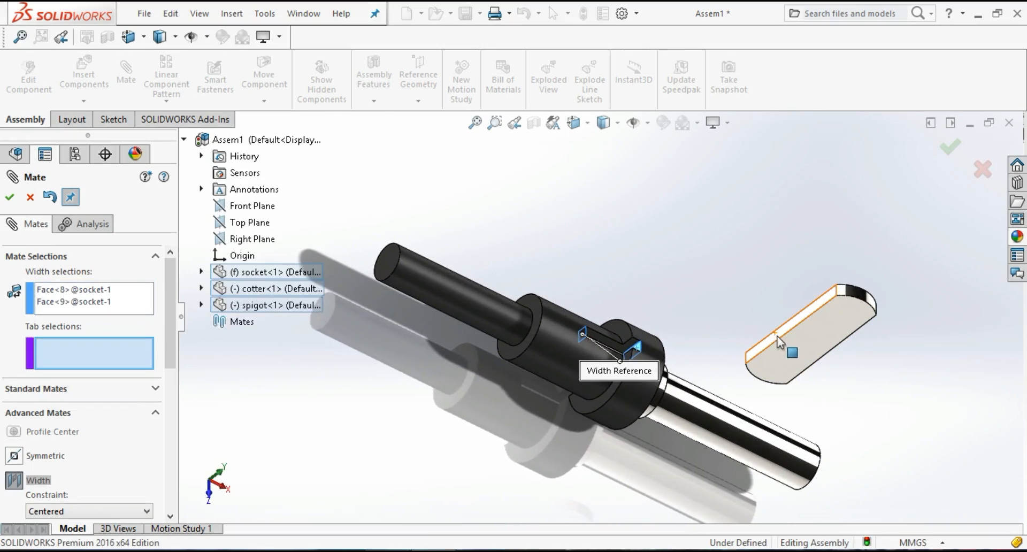
pyautogui.click(778, 337)
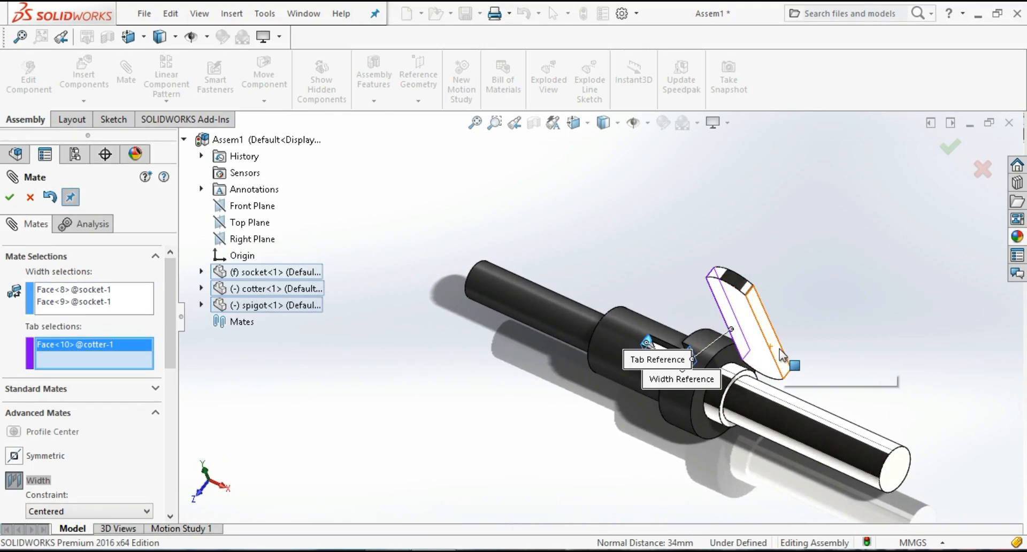
pyautogui.click(780, 354)
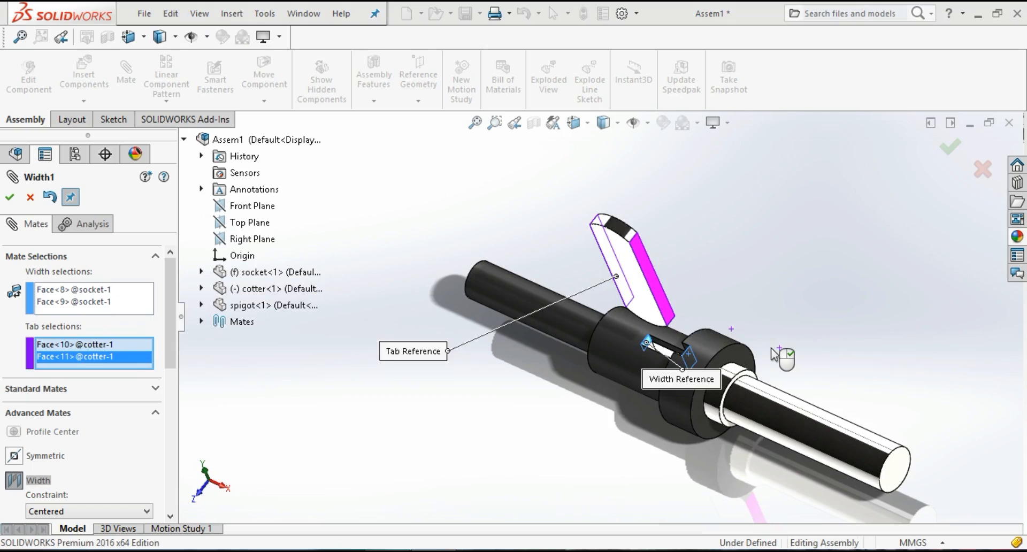
pyautogui.rightClick(773, 354)
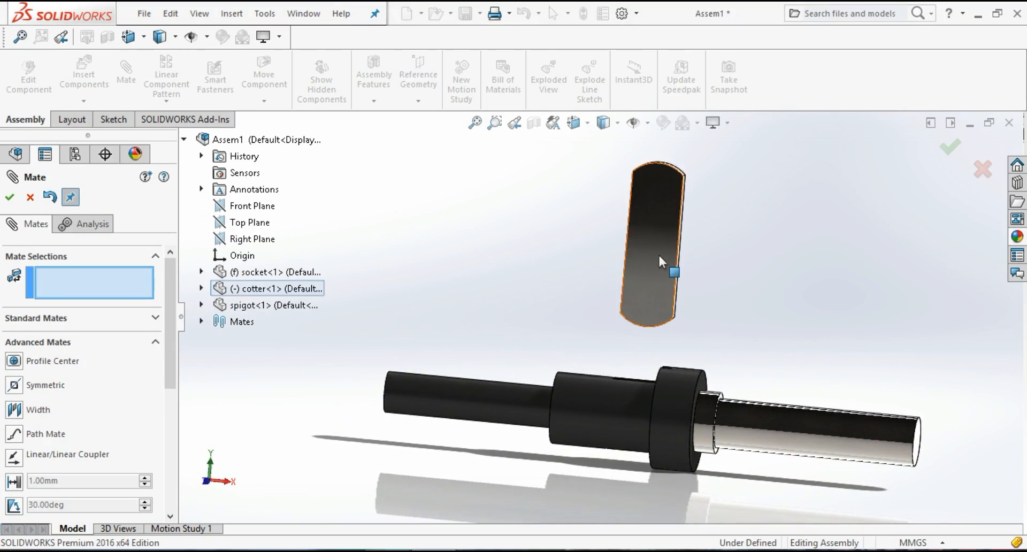
# Step: Slide the cotter into the slot and make its Top Plane coincident with the assembly's Top Plane, finishing the mates
pyautogui.moveTo(659, 463); pyautogui.dragTo(618, 321)
pyautogui.moveTo(612, 275); pyautogui.dragTo(651, 335, button='middle')
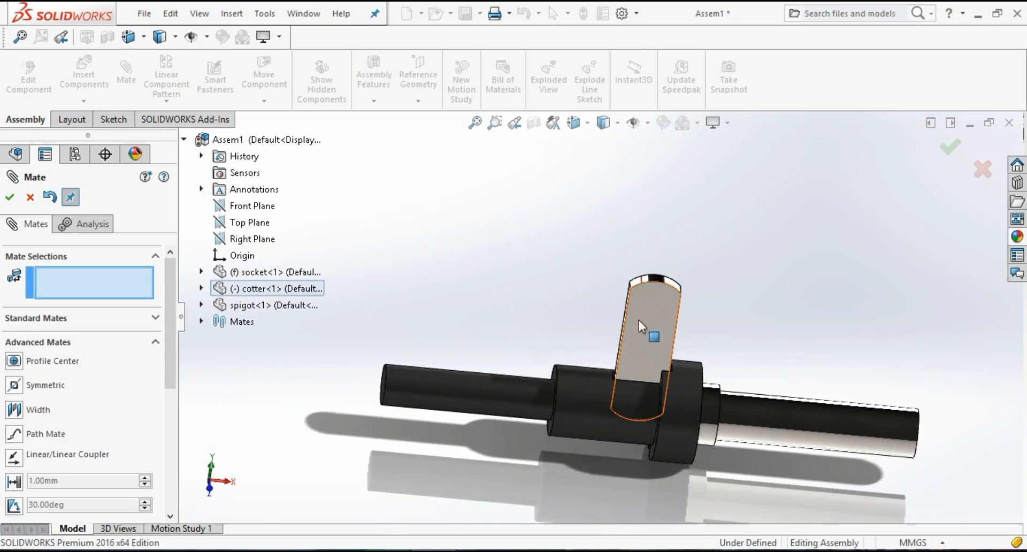
pyautogui.click(247, 227)
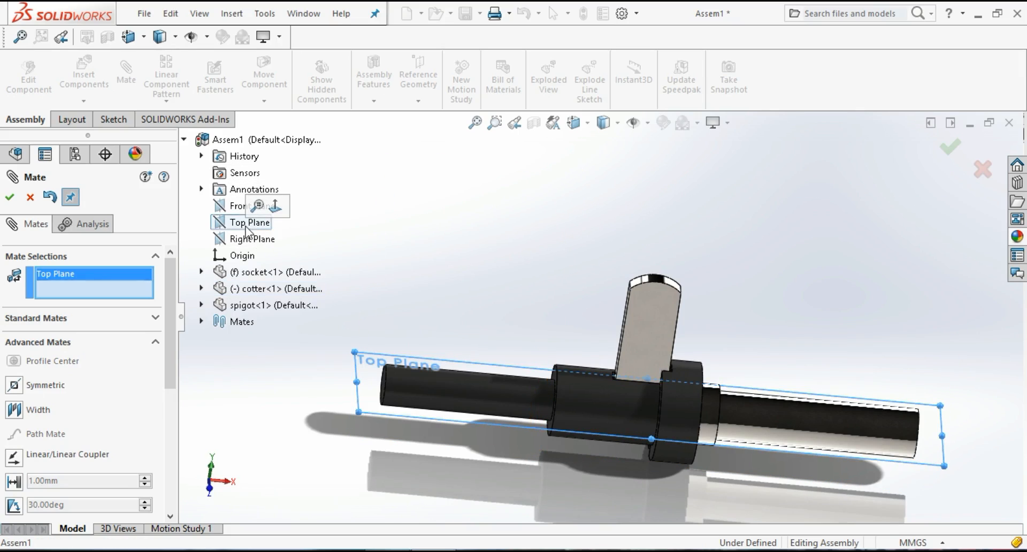
pyautogui.click(202, 289)
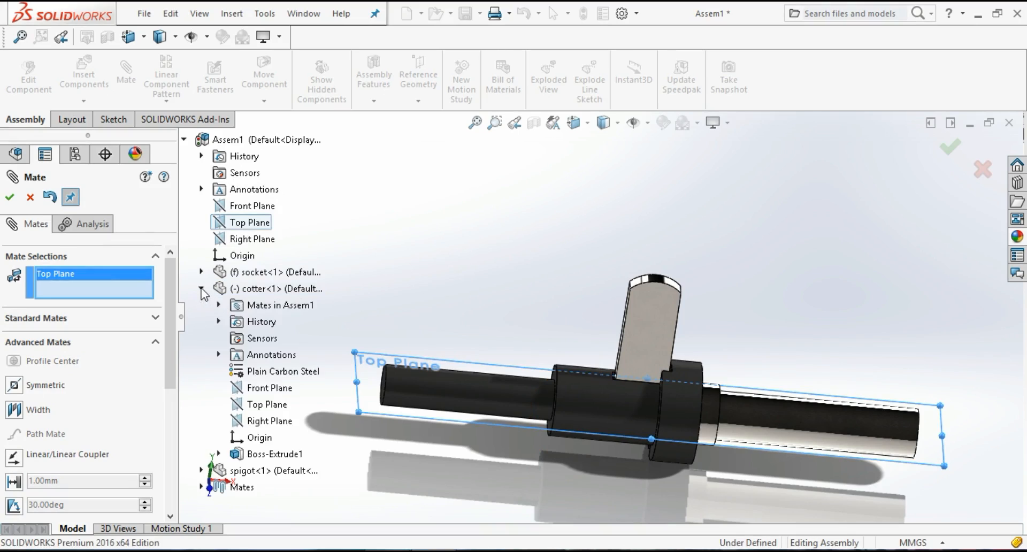
pyautogui.click(257, 407)
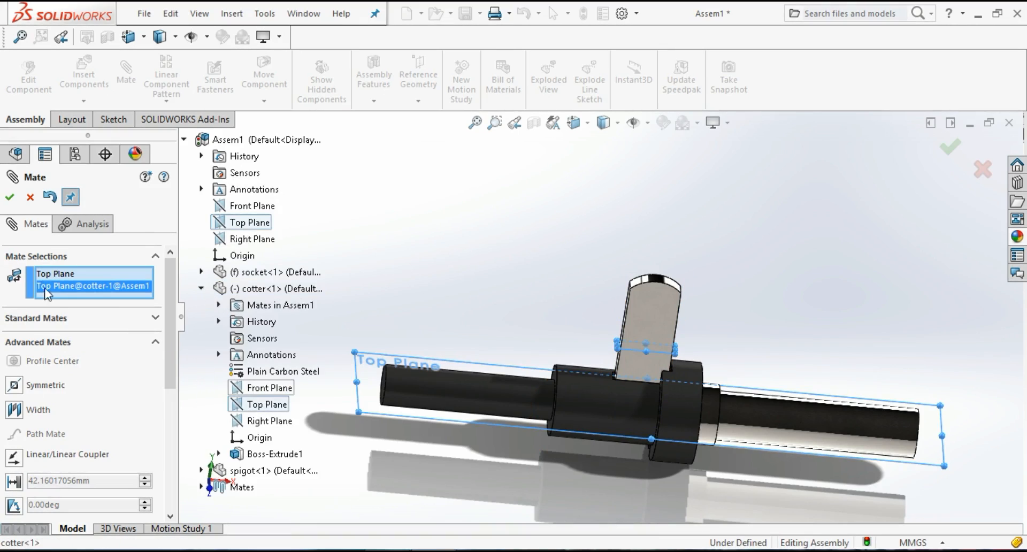
pyautogui.click(155, 318)
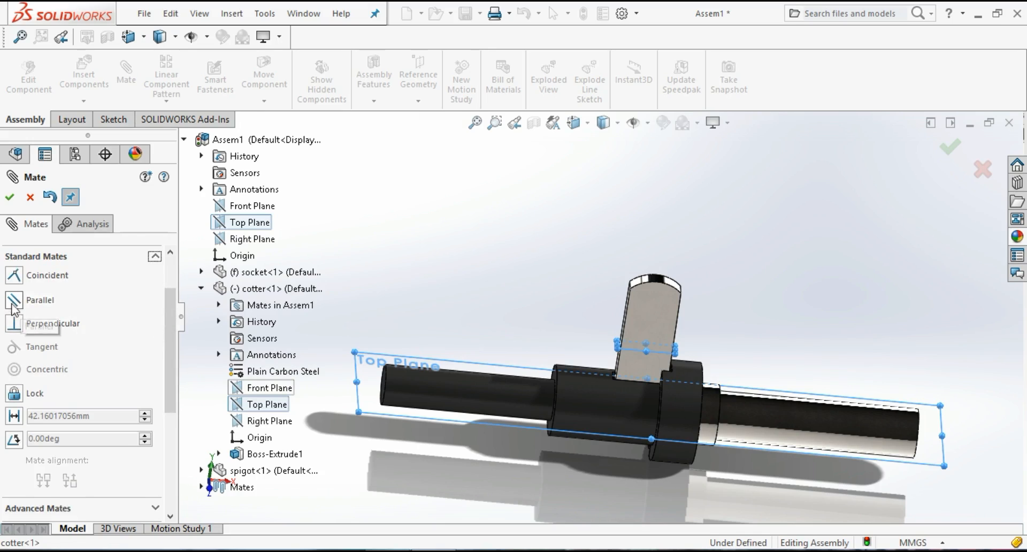
pyautogui.click(14, 275)
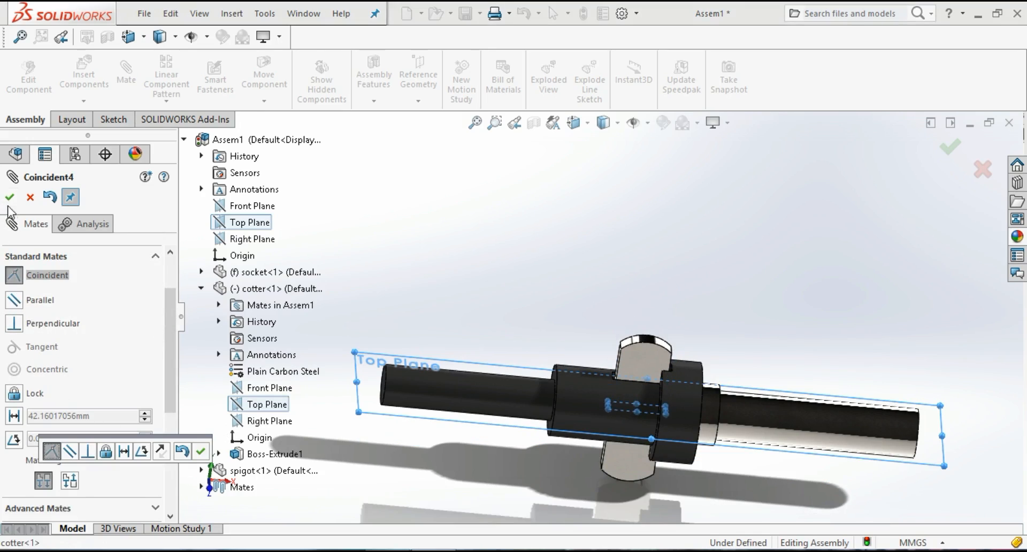
pyautogui.click(200, 453)
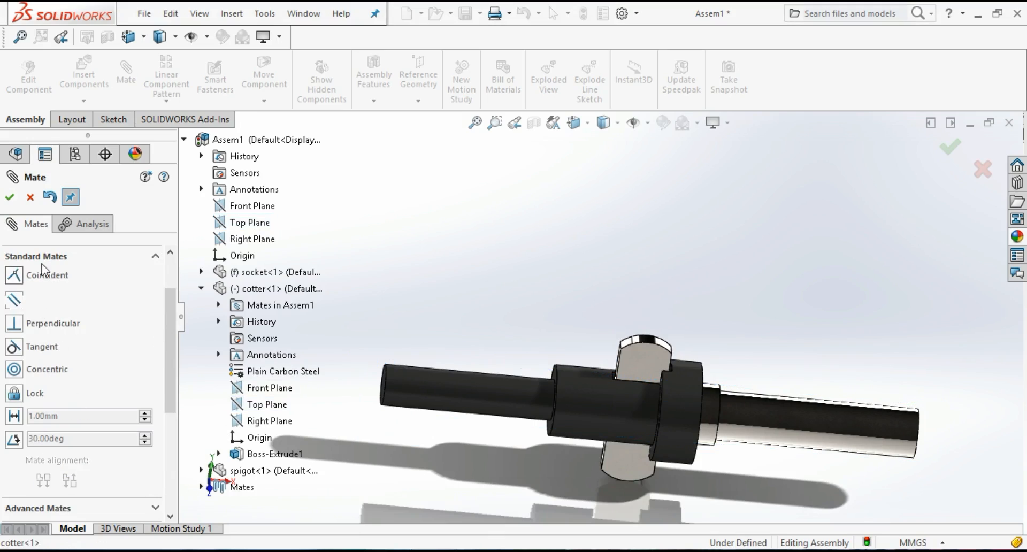
pyautogui.click(11, 201)
# Step: Save the assembly as Assem1 in the project 1 folder and close it
pyautogui.scroll(3, 547, 384)
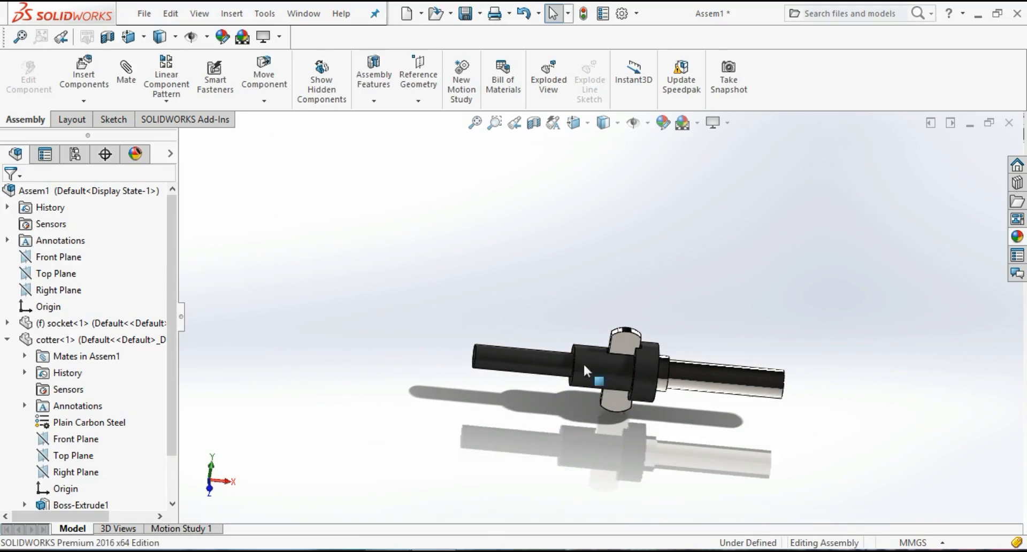
pyautogui.moveTo(583, 363)
pyautogui.mouseDown(button='middle')
pyautogui.moveTo(567, 303)
pyautogui.moveTo(656, 361)
pyautogui.moveTo(769, 331)
pyautogui.moveTo(818, 364)
pyautogui.moveTo(992, 419)
pyautogui.moveTo(989, 390)
pyautogui.moveTo(835, 387)
pyautogui.moveTo(947, 390)
pyautogui.moveTo(862, 420)
pyautogui.moveTo(802, 407)
pyautogui.mouseUp(button='middle')
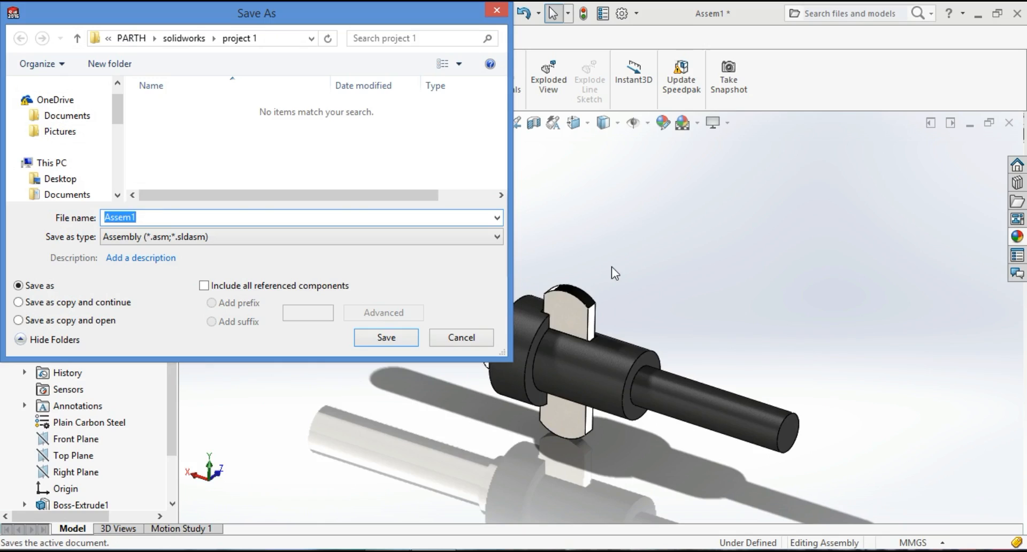
pyautogui.click(390, 342)
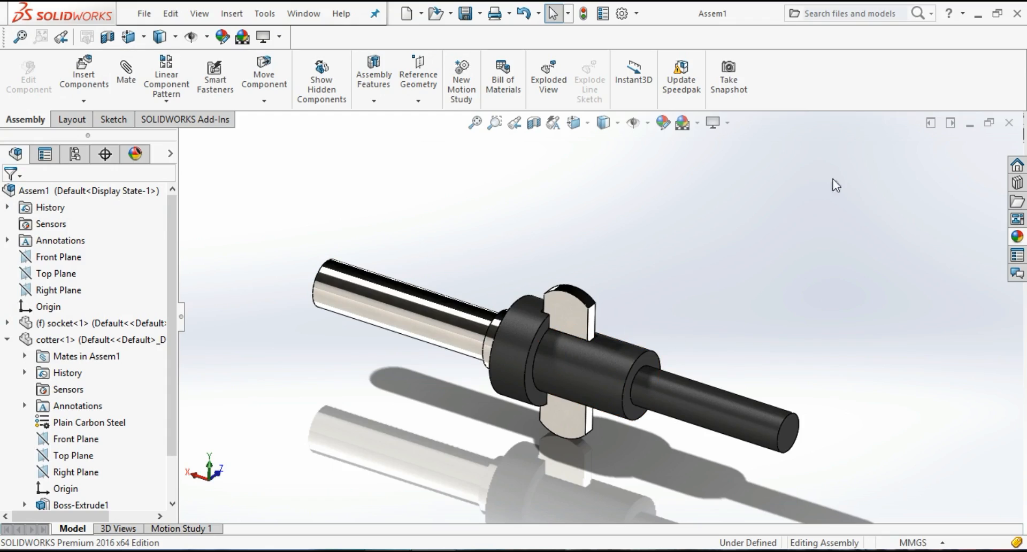
pyautogui.click(1010, 127)
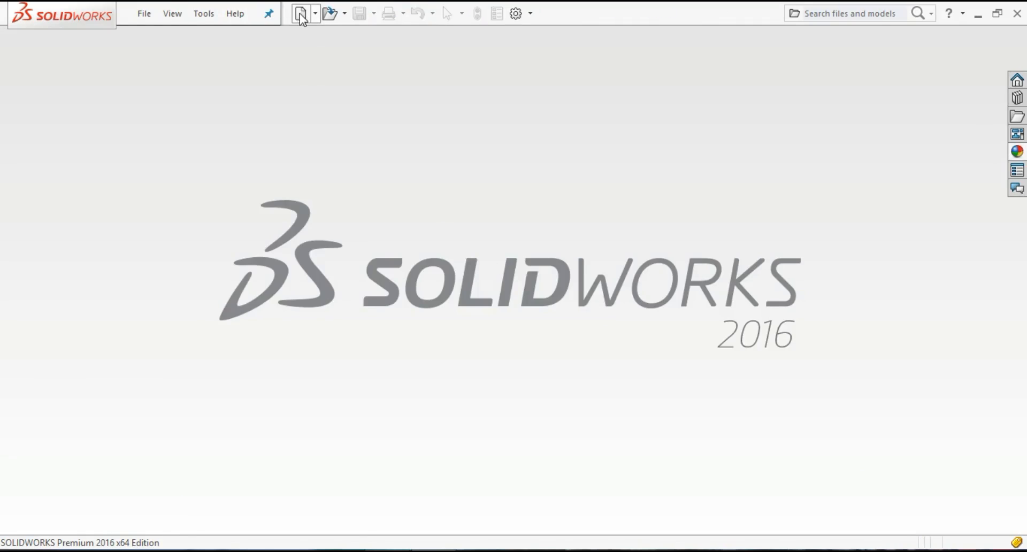
# Step: Create a new drawing with the standard A3 (ISO) sheet format
pyautogui.click(301, 15)
pyautogui.click(428, 177)
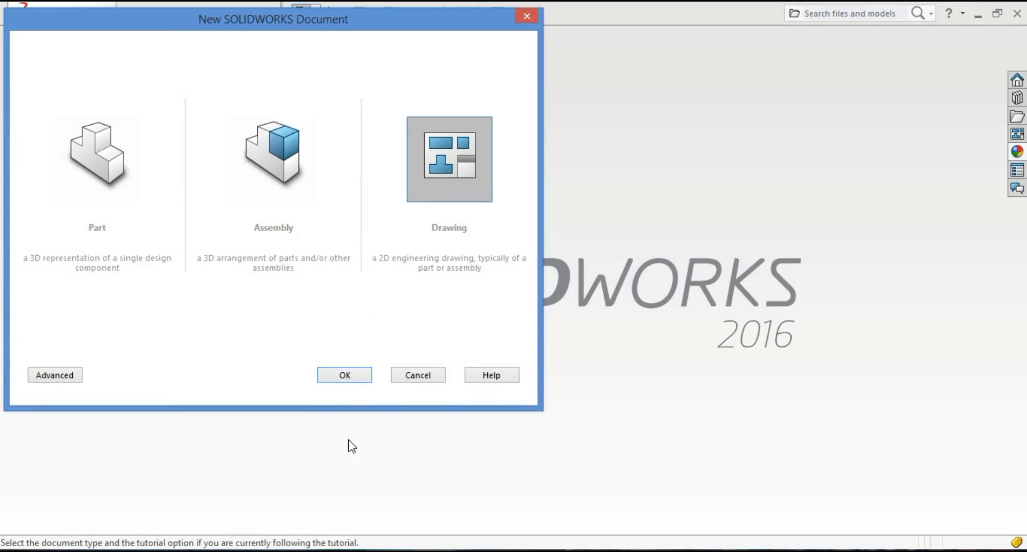
pyautogui.click(347, 378)
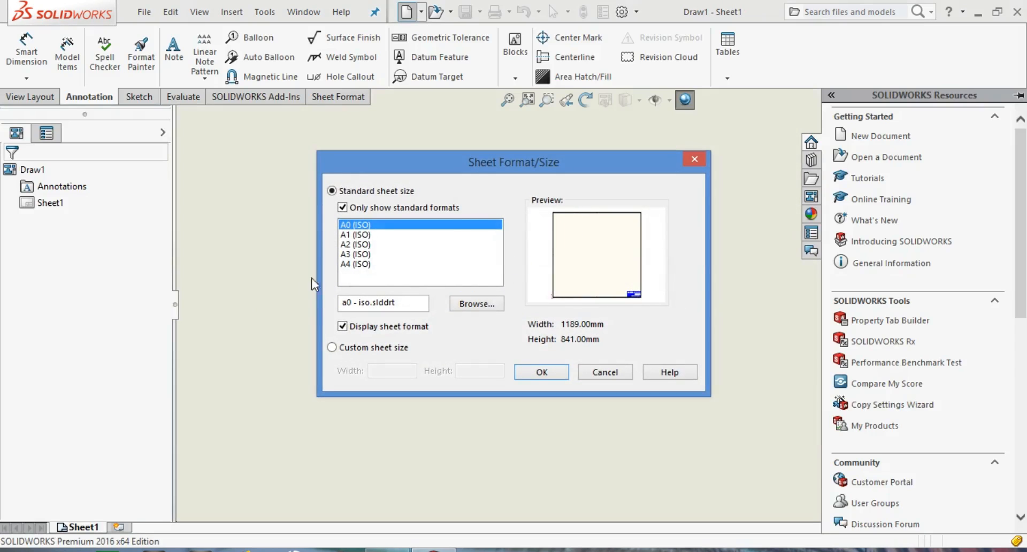
pyautogui.click(354, 245)
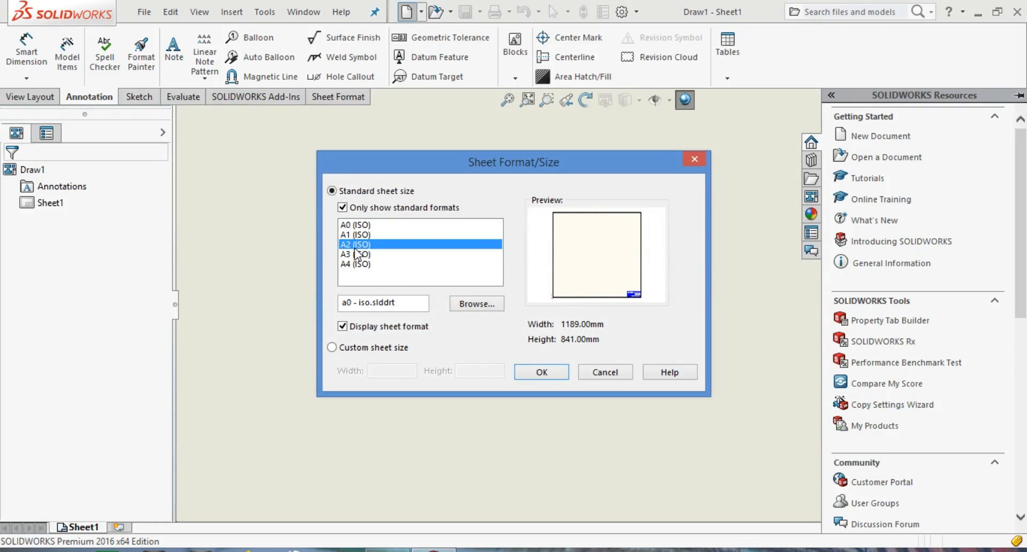
pyautogui.click(360, 254)
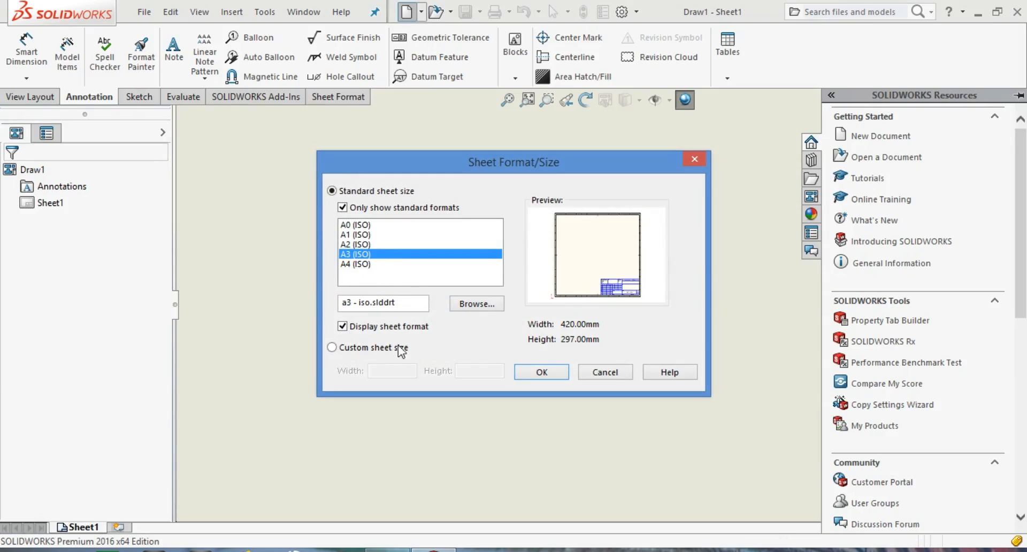
pyautogui.click(548, 368)
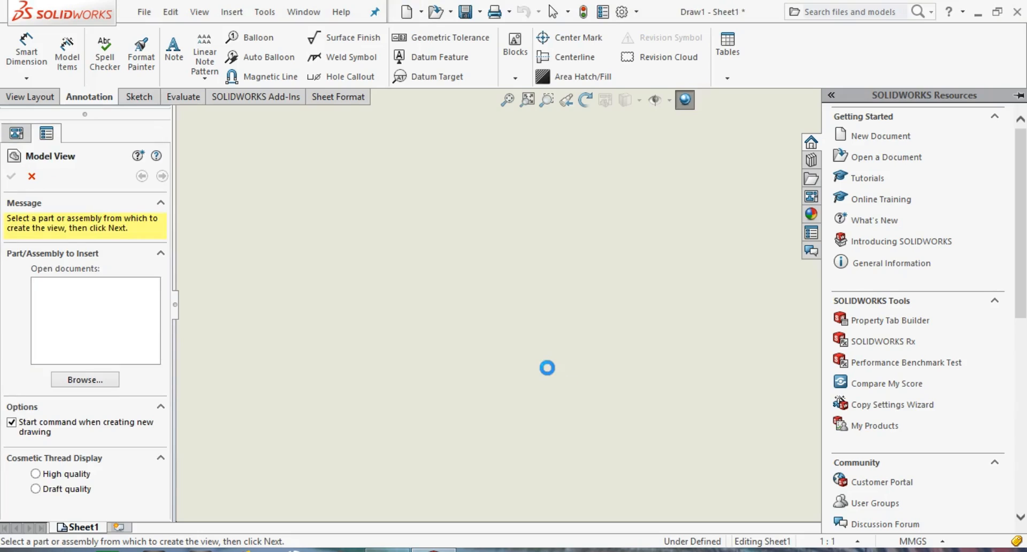
# Step: Insert a front model view of Assem1 in the upper right area of the drawing sheet
pyautogui.scroll(2, 659, 369)
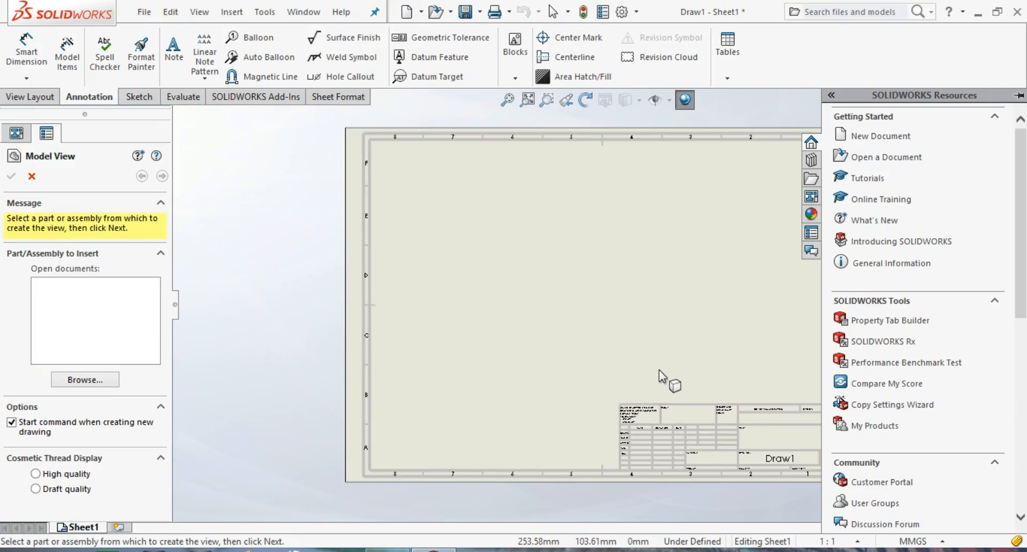
pyautogui.scroll(-1, 778, 288)
pyautogui.scroll(1, 756, 309)
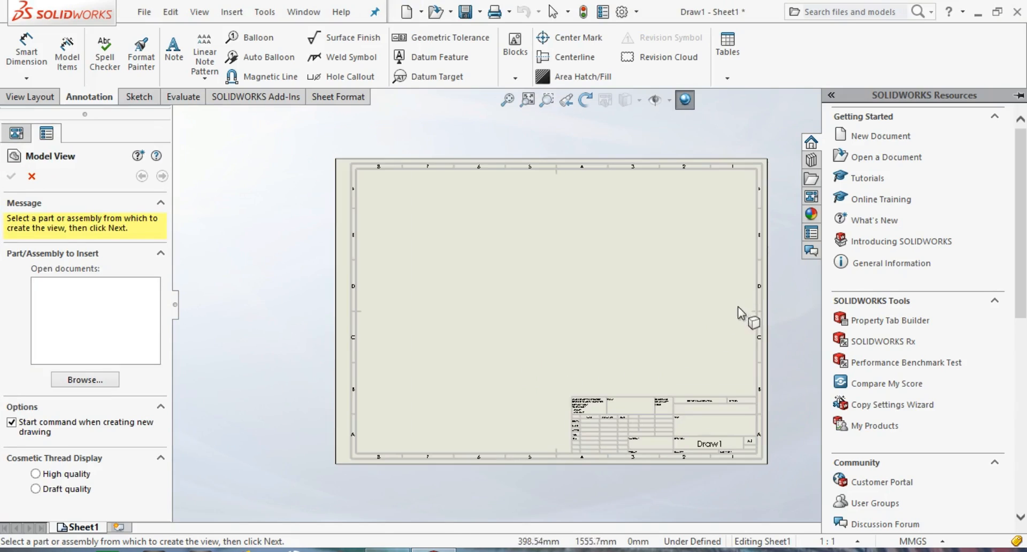
pyautogui.scroll(-1, 706, 323)
pyautogui.scroll(-1, 744, 316)
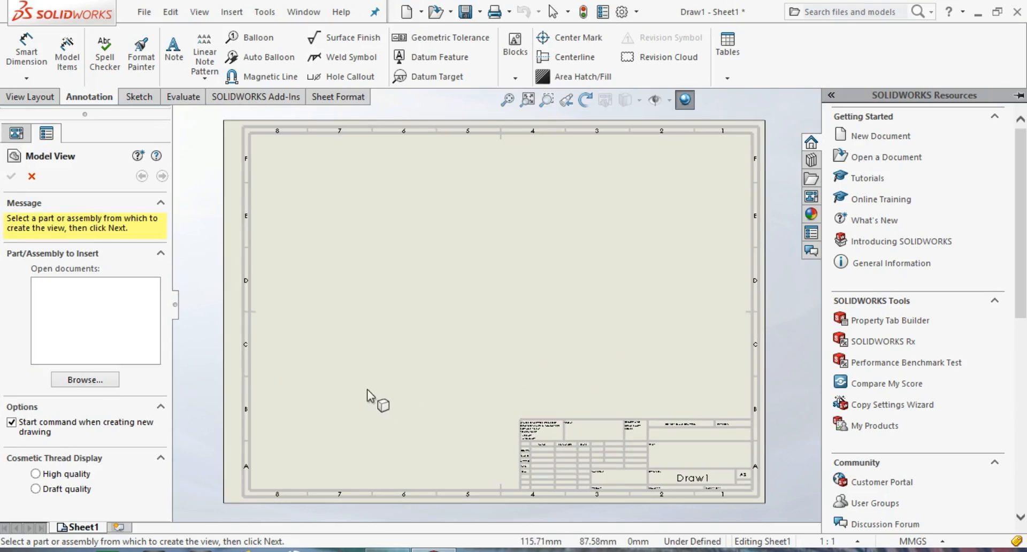
pyautogui.click(97, 380)
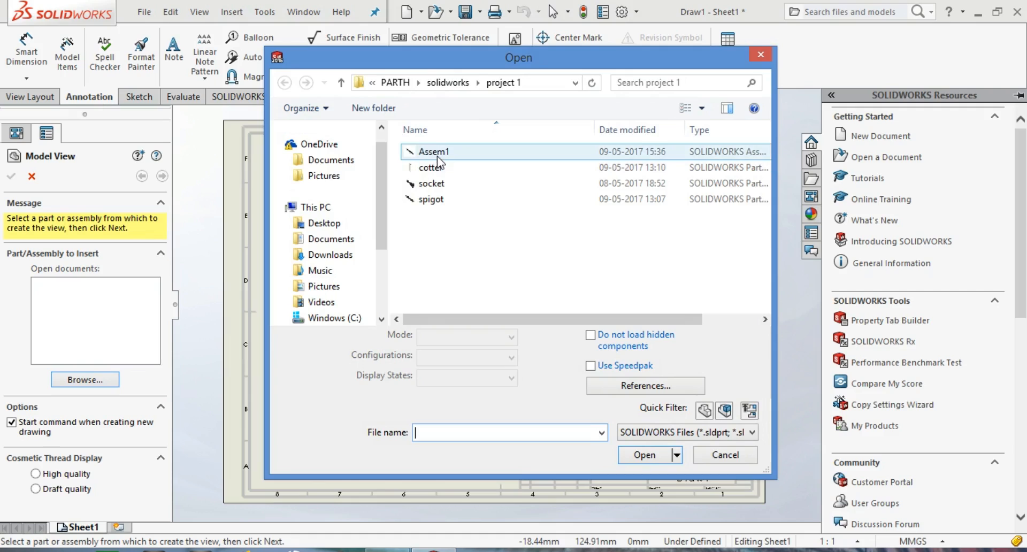
pyautogui.click(436, 154)
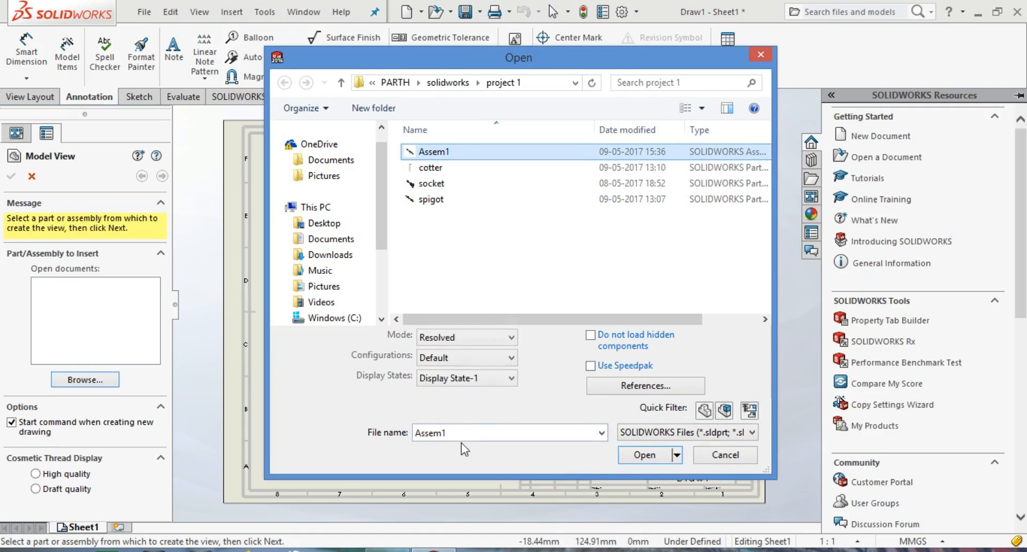
pyautogui.click(644, 454)
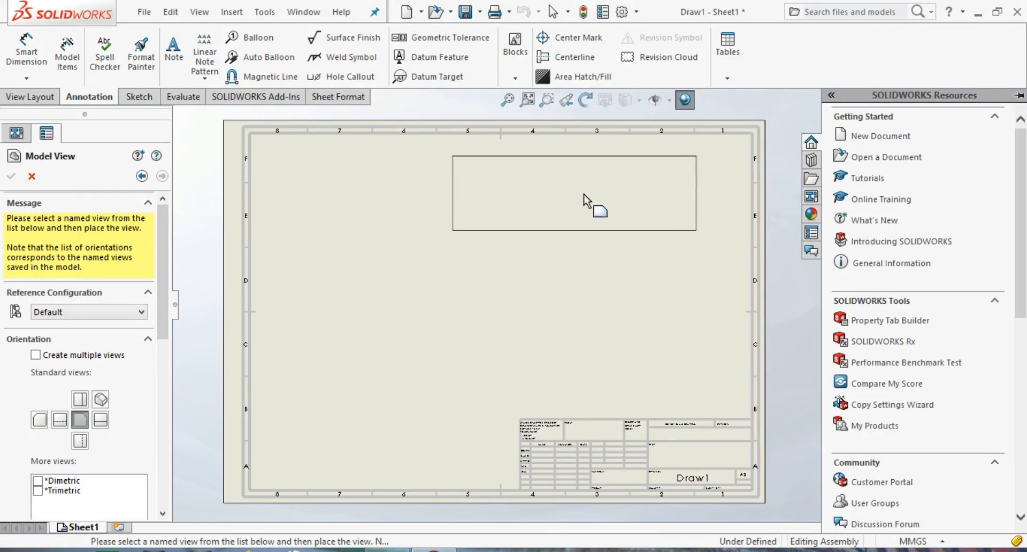
pyautogui.click(586, 212)
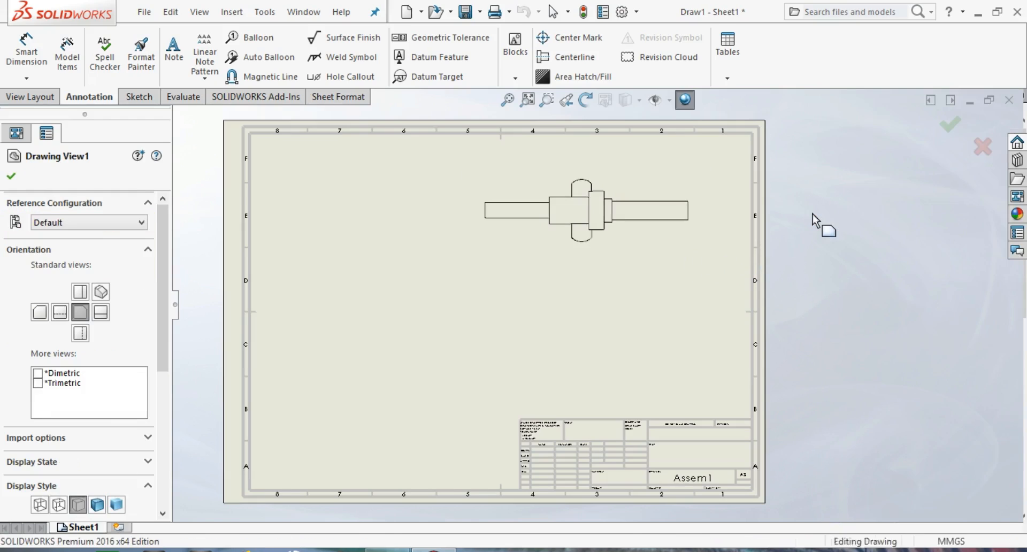
# Step: End the projected view placement and open the View Palette
pyautogui.click(1017, 197)
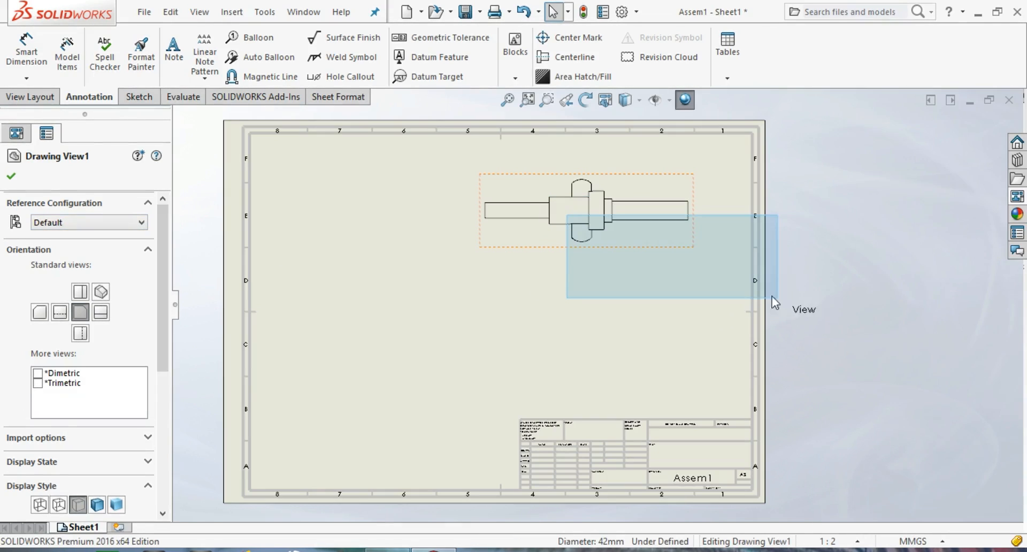
pyautogui.press('Escape')
pyautogui.click(1018, 197)
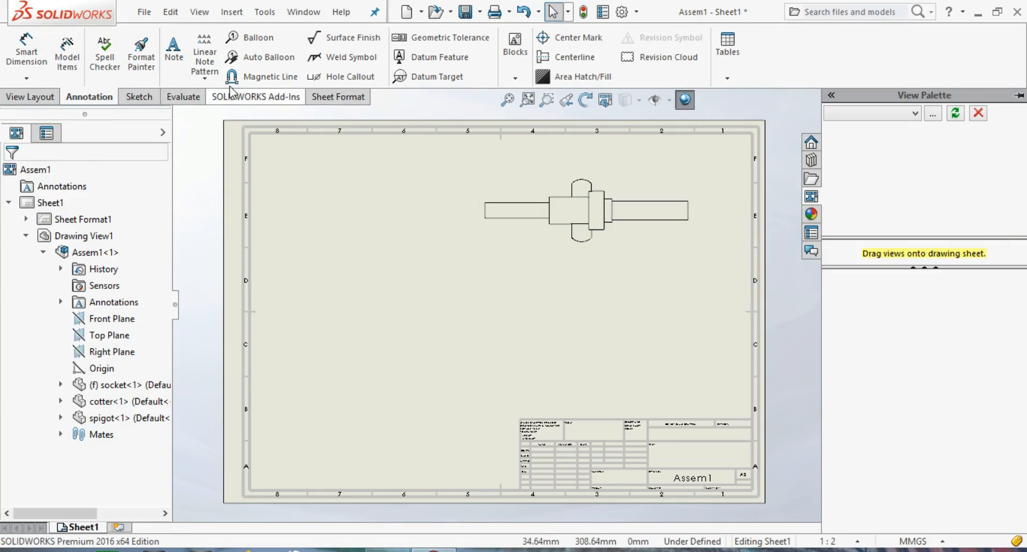
# Step: Delete the front view of the assembly from the drawing sheet
pyautogui.click(541, 237)
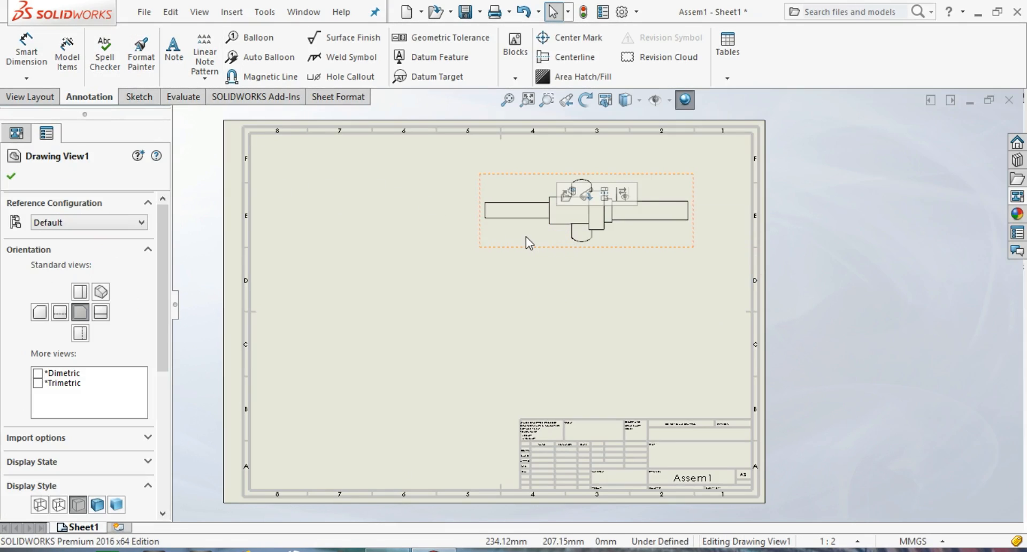
pyautogui.press('Delete')
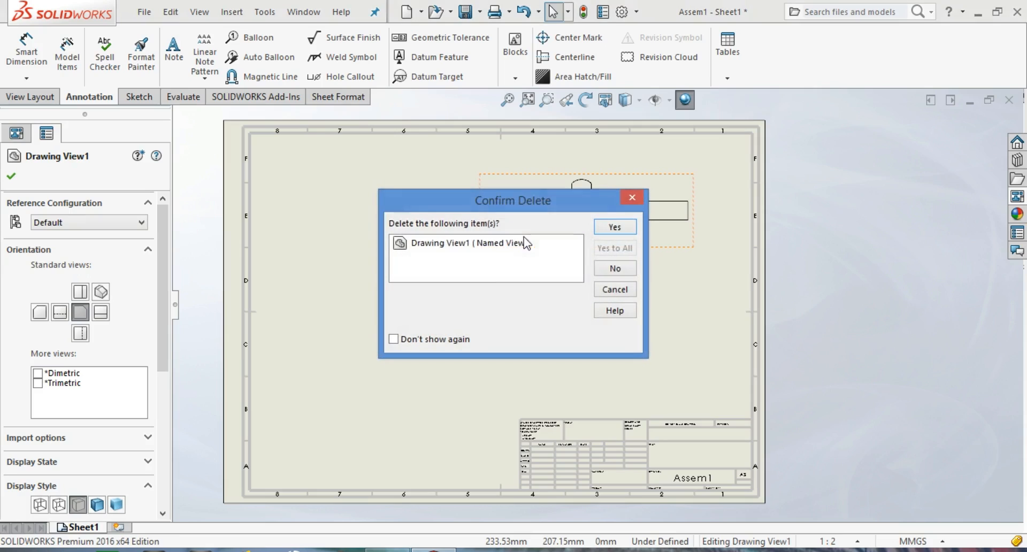
pyautogui.click(614, 227)
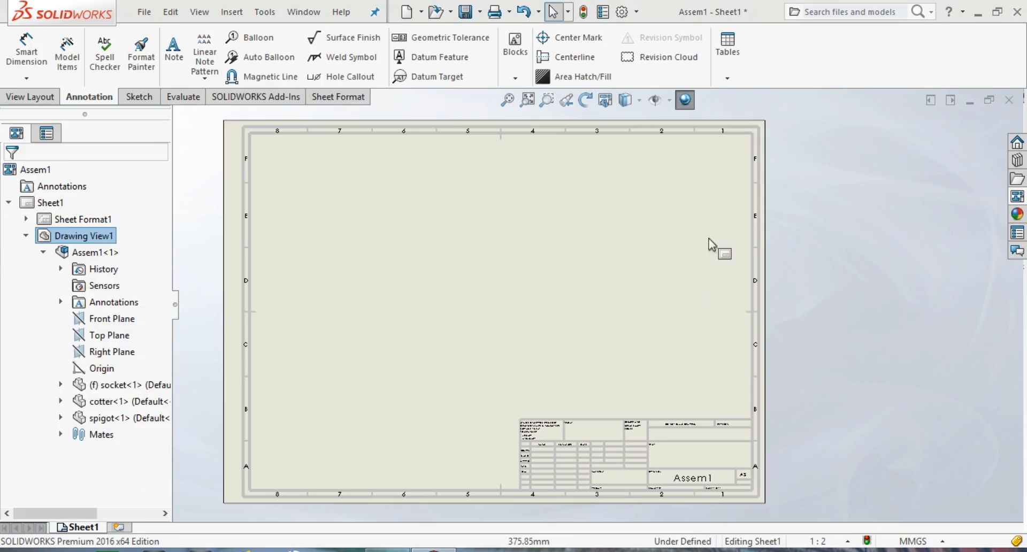
# Step: Load Assem1 from the project 1 folder into the View Palette and place its trimetric view in the sheet's upper left area
pyautogui.click(1016, 197)
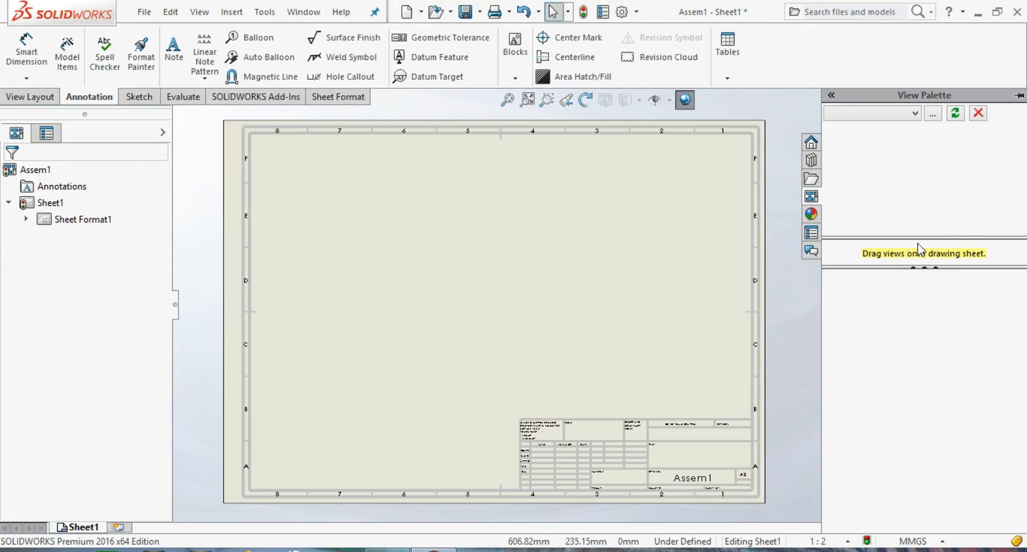
pyautogui.click(914, 114)
pyautogui.click(932, 113)
pyautogui.click(426, 153)
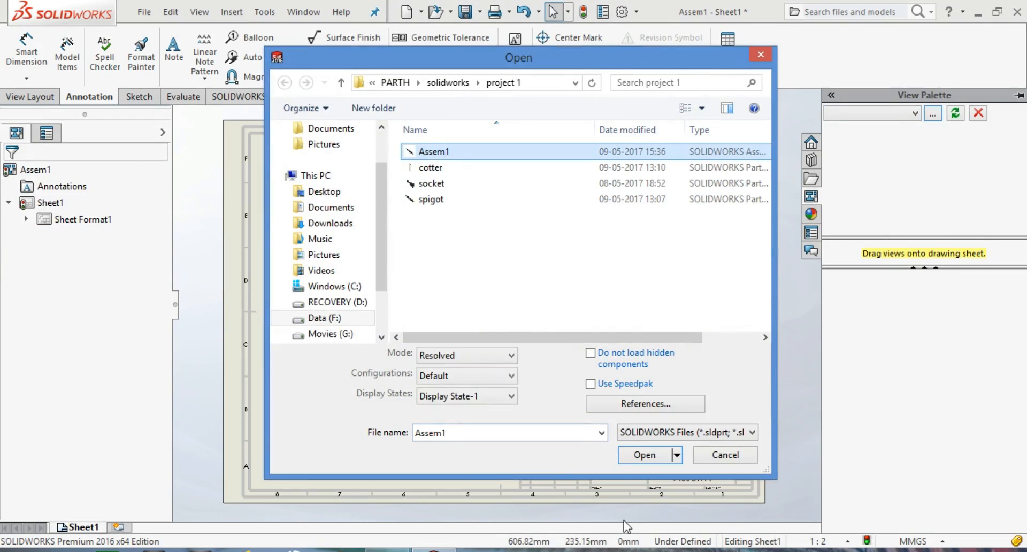
pyautogui.click(636, 456)
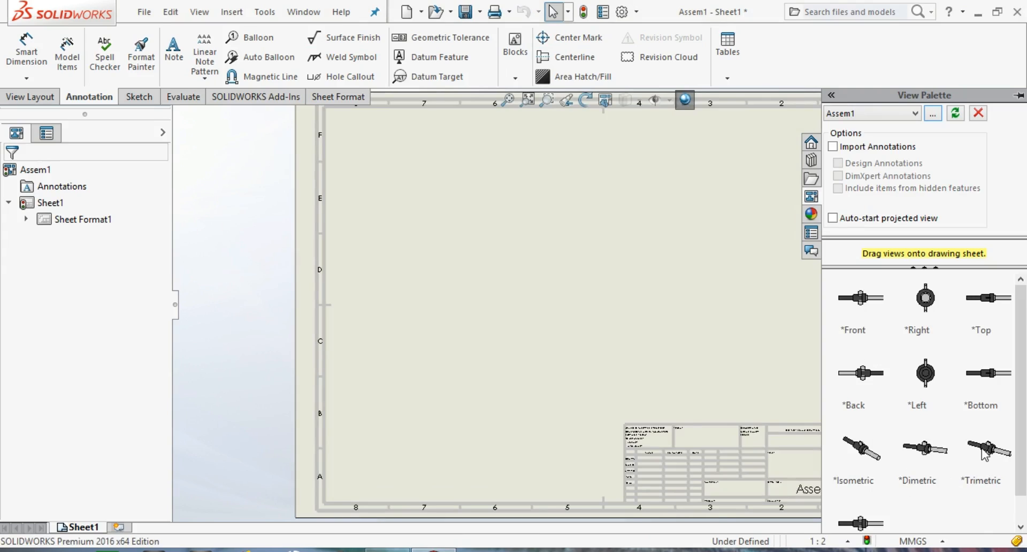
pyautogui.moveTo(991, 455)
pyautogui.mouseDown()
pyautogui.moveTo(801, 367)
pyautogui.moveTo(695, 201)
pyautogui.moveTo(672, 184)
pyautogui.moveTo(741, 188)
pyautogui.moveTo(451, 185)
pyautogui.mouseUp()
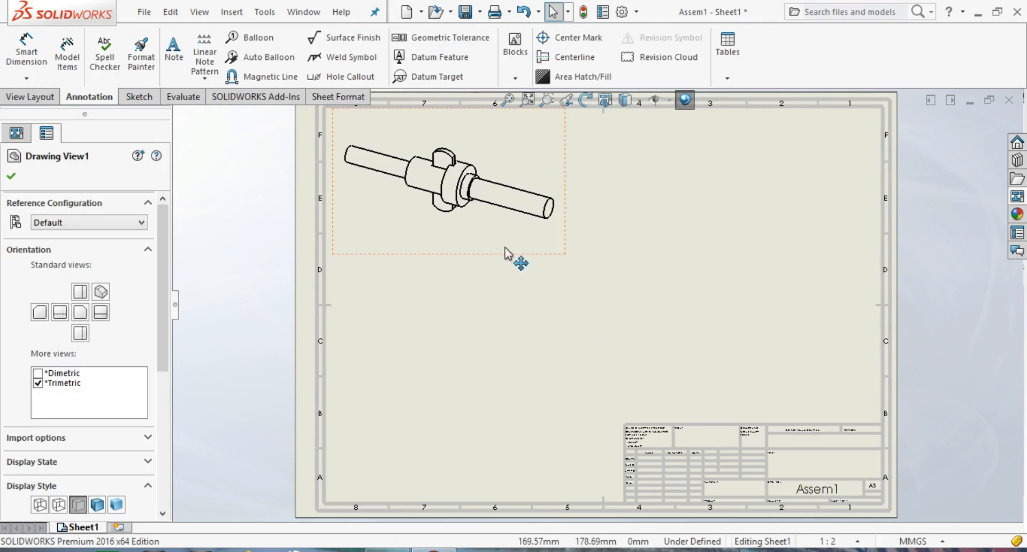
# Step: Try the different display styles on the trimetric assembly view and set it to Shaded With Edges
pyautogui.scroll(-3, 153, 350)
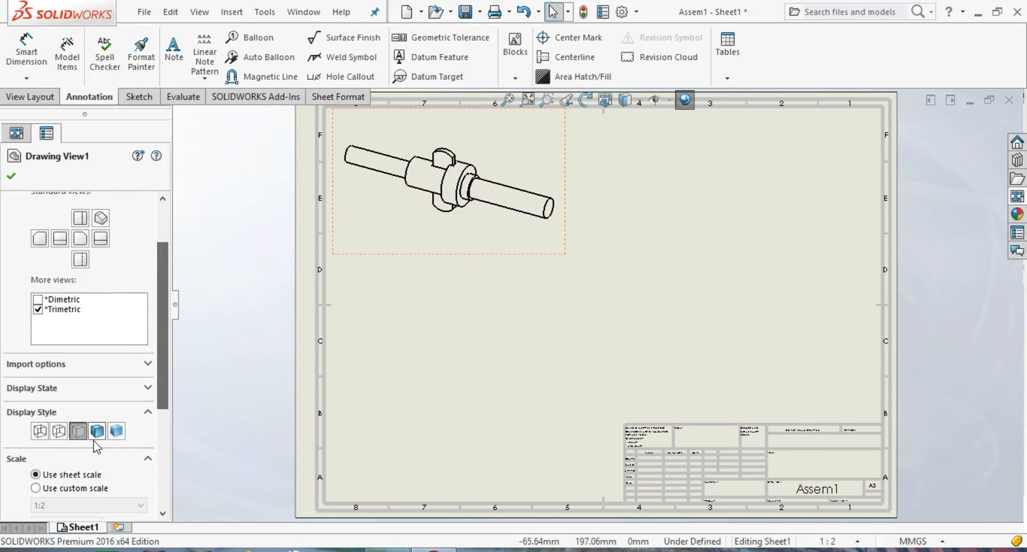
pyautogui.click(97, 430)
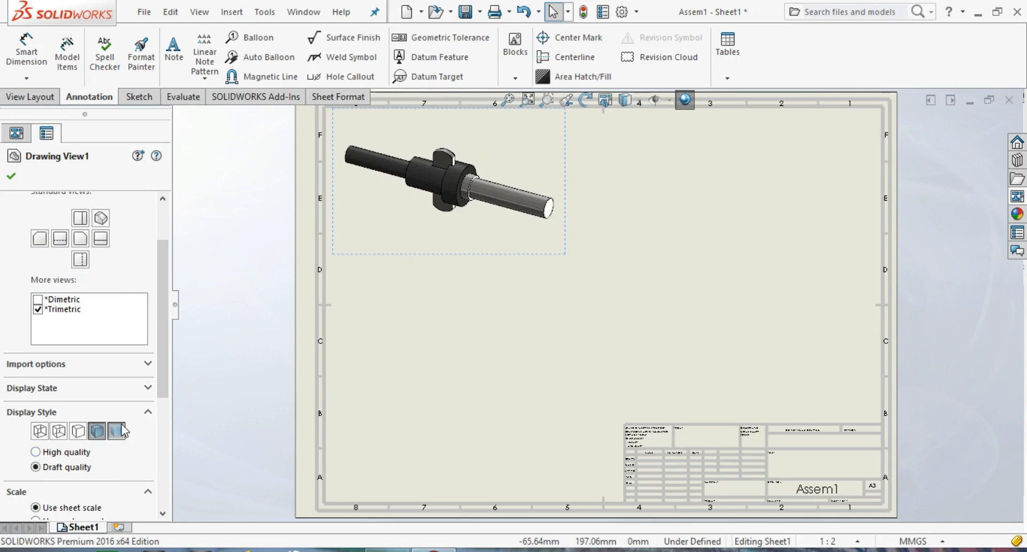
pyautogui.click(121, 431)
pyautogui.click(98, 431)
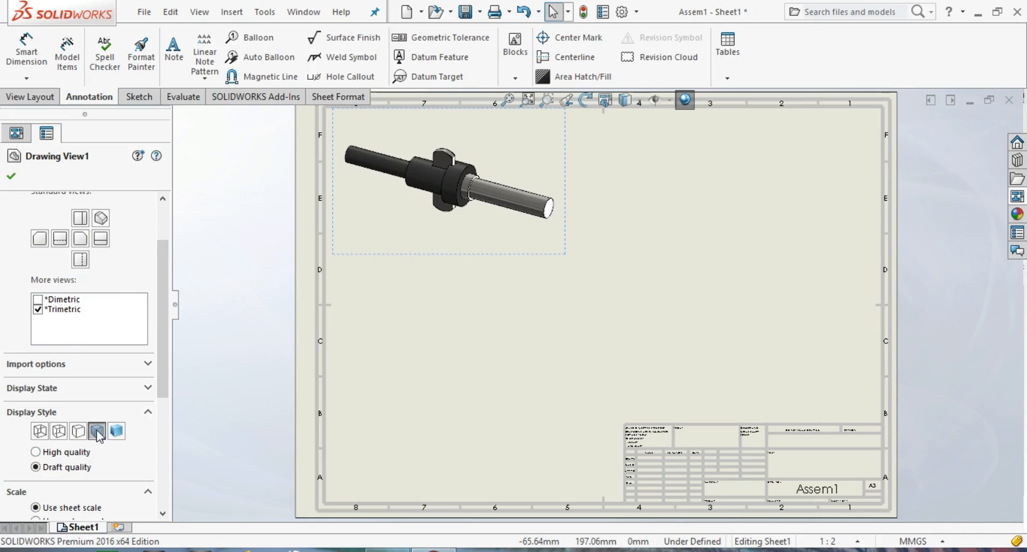
pyautogui.click(78, 431)
pyautogui.click(60, 431)
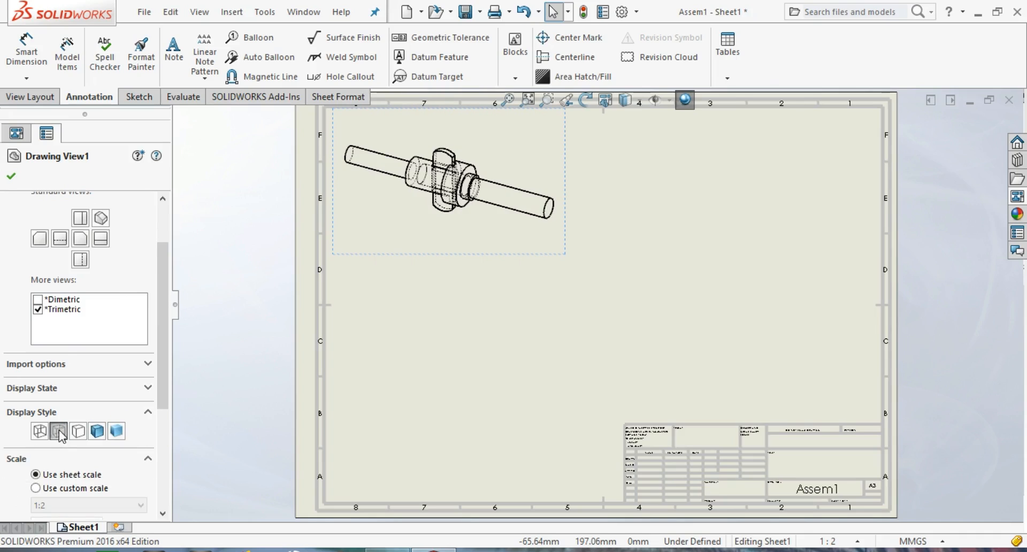
pyautogui.click(38, 432)
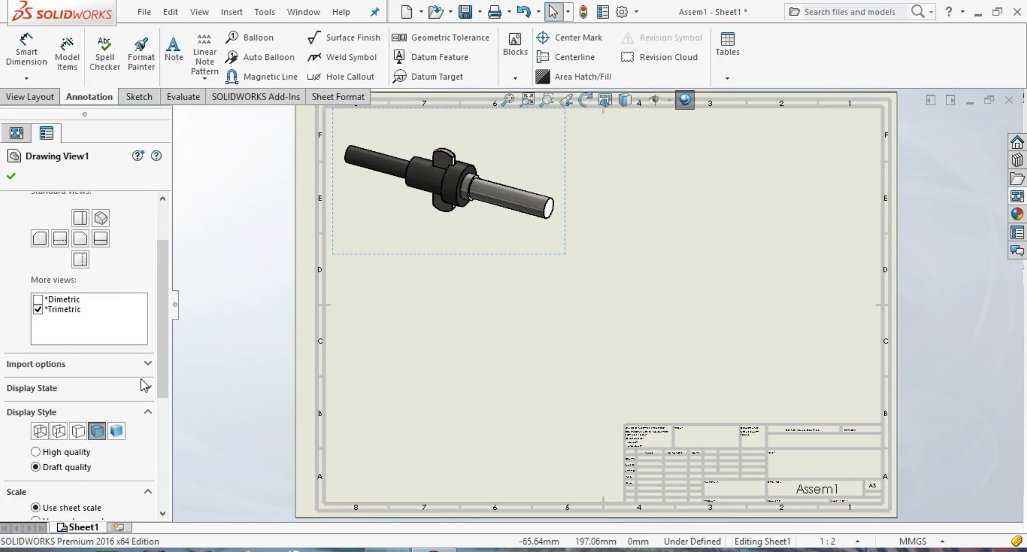
# Step: Switch the trimetric view to a custom scale, trying the model text scale and choosing 1:2
pyautogui.moveTo(159, 350); pyautogui.dragTo(159, 456)
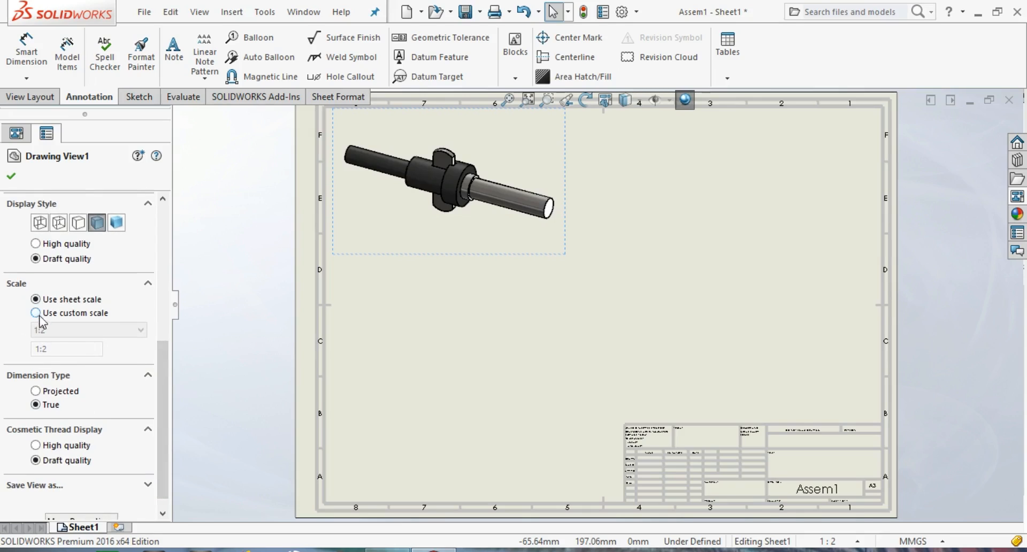
pyautogui.click(95, 335)
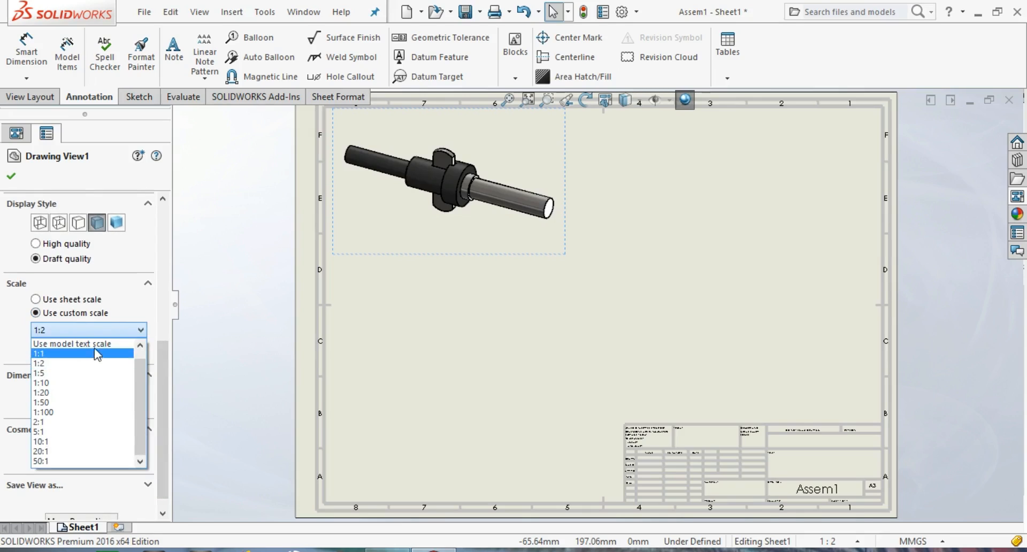
pyautogui.click(94, 348)
pyautogui.click(94, 330)
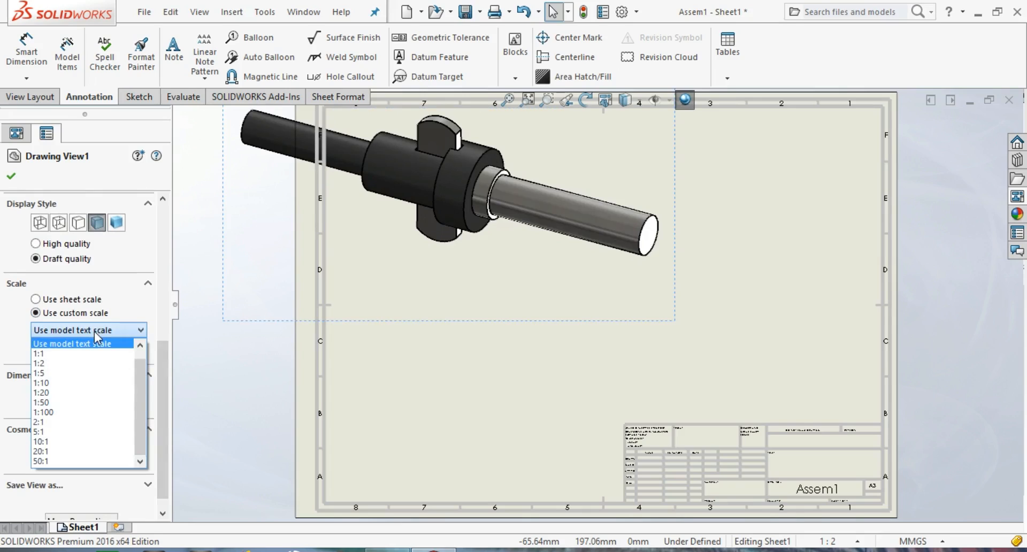
pyautogui.click(69, 362)
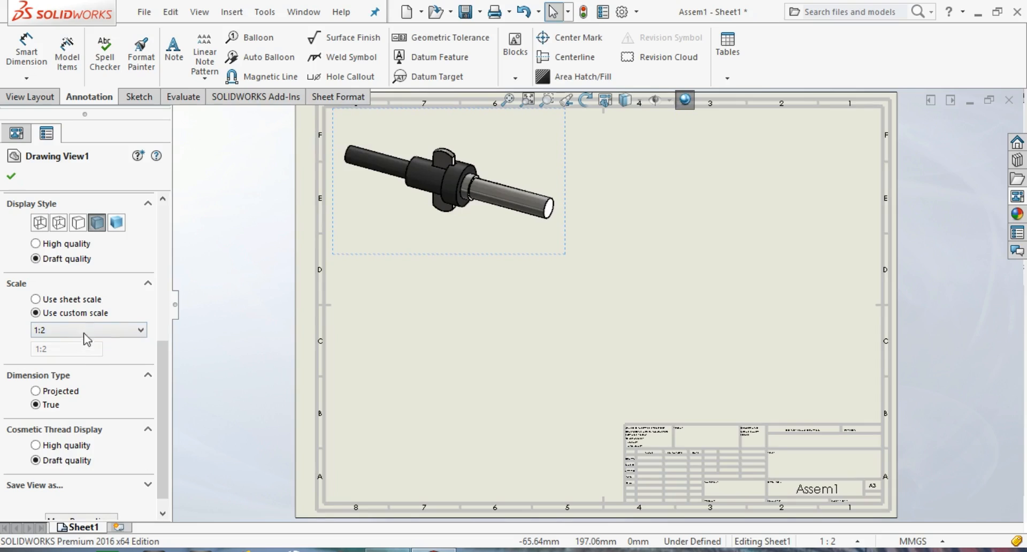
# Step: Set the trimetric view's user-defined scale to 1:1.5 and move the view inside the sheet border
pyautogui.click(127, 331)
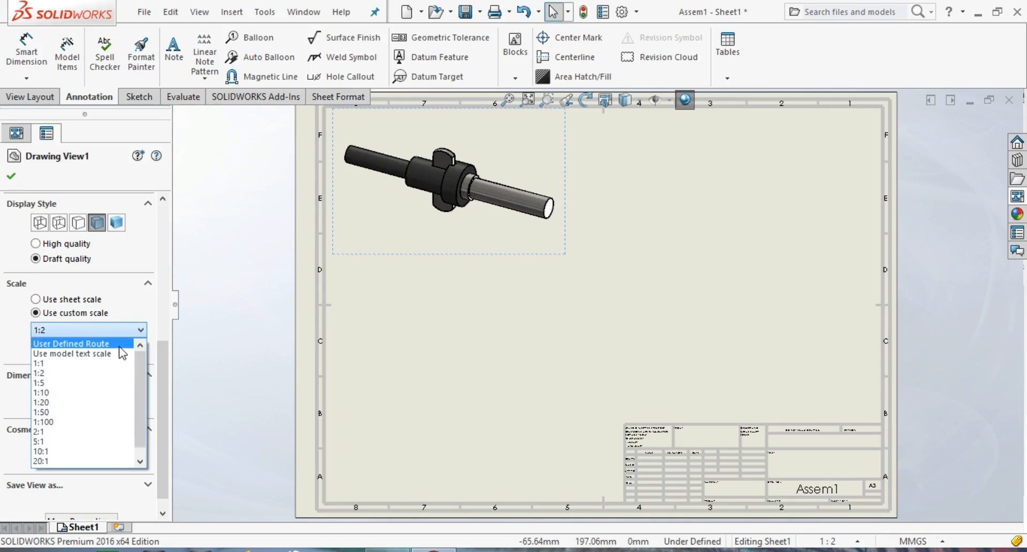
pyautogui.click(111, 345)
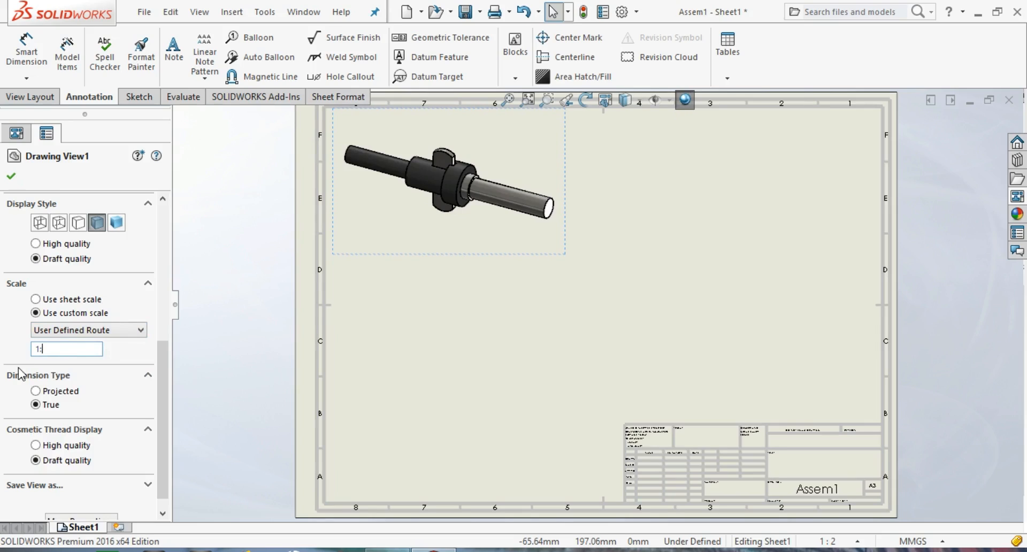
pyautogui.press('Return')
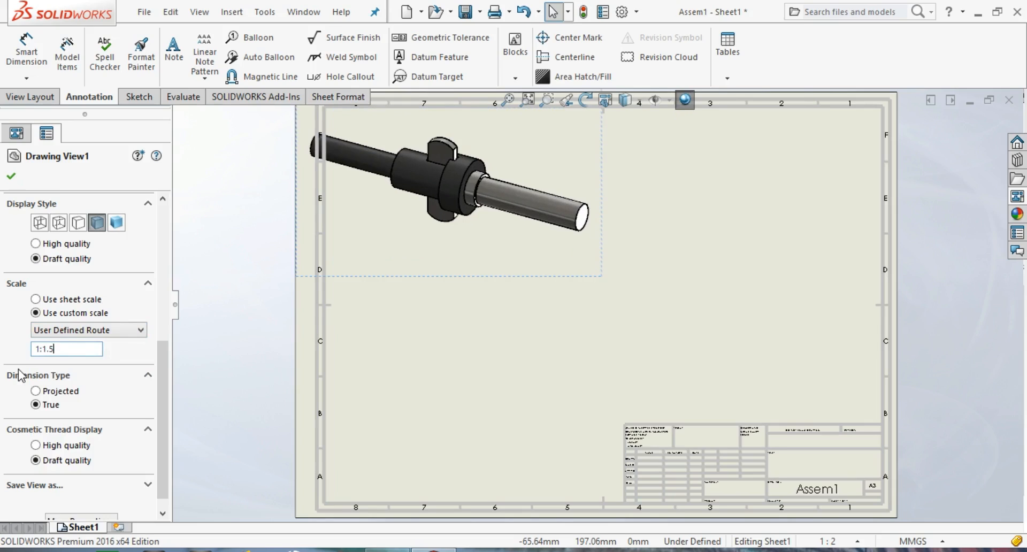
pyautogui.click(19, 173)
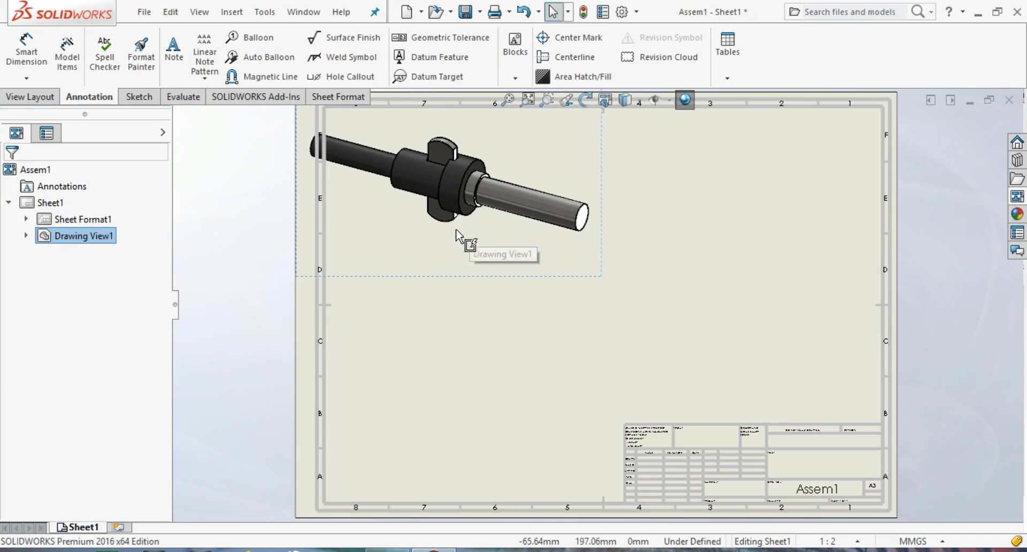
pyautogui.moveTo(458, 286)
pyautogui.mouseDown()
pyautogui.moveTo(487, 305)
pyautogui.moveTo(445, 304)
pyautogui.mouseUp()
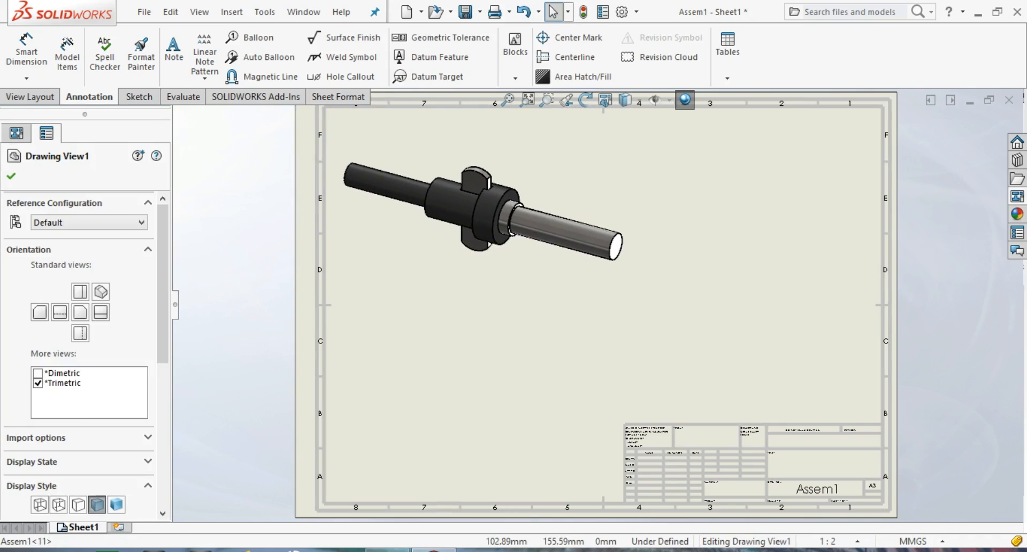
# Step: Load the socket part into the View Palette and place its front view in the lower left corner of the sheet
pyautogui.click(1017, 196)
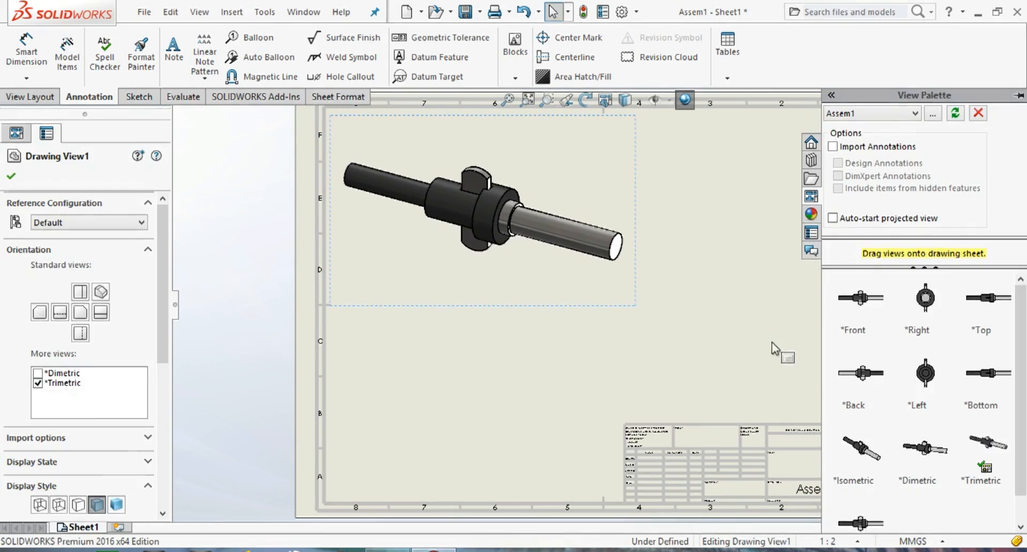
pyautogui.click(932, 114)
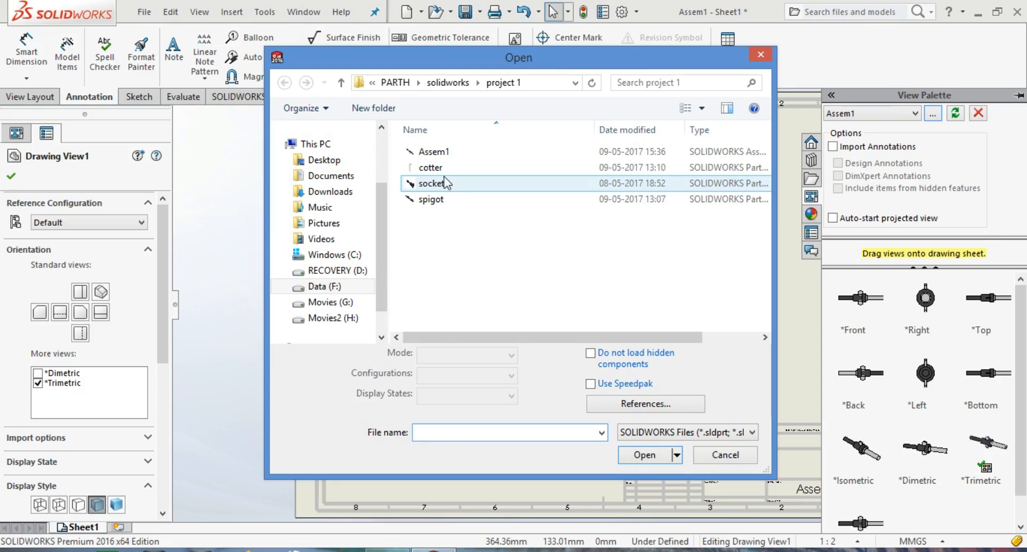
pyautogui.click(452, 185)
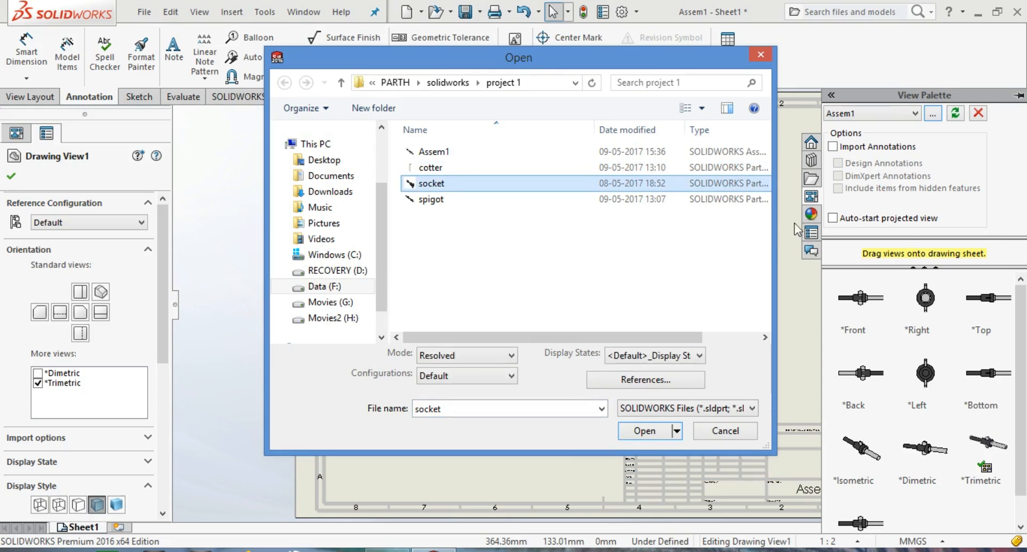
pyautogui.click(644, 431)
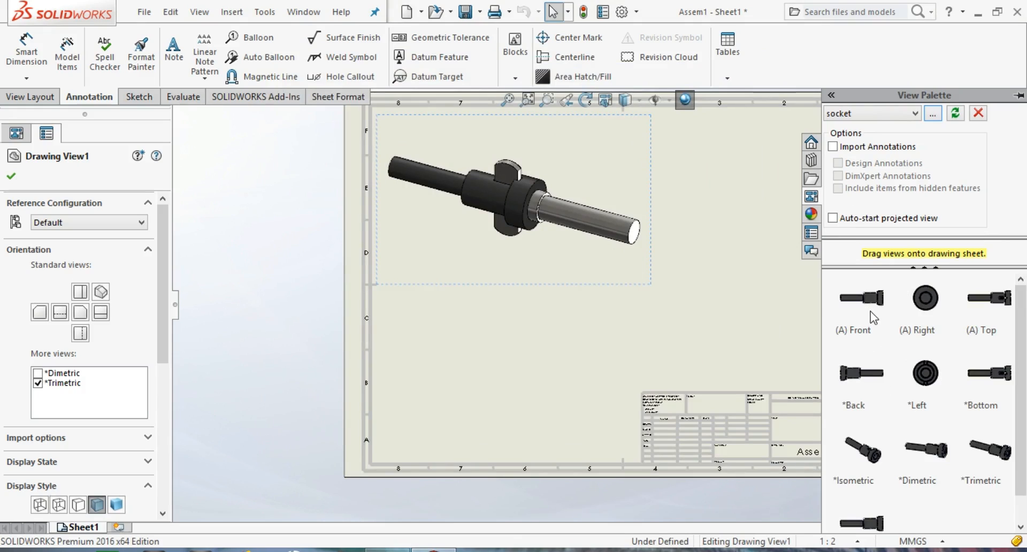
pyautogui.moveTo(877, 305)
pyautogui.mouseDown()
pyautogui.moveTo(692, 368)
pyautogui.moveTo(438, 420)
pyautogui.mouseUp()
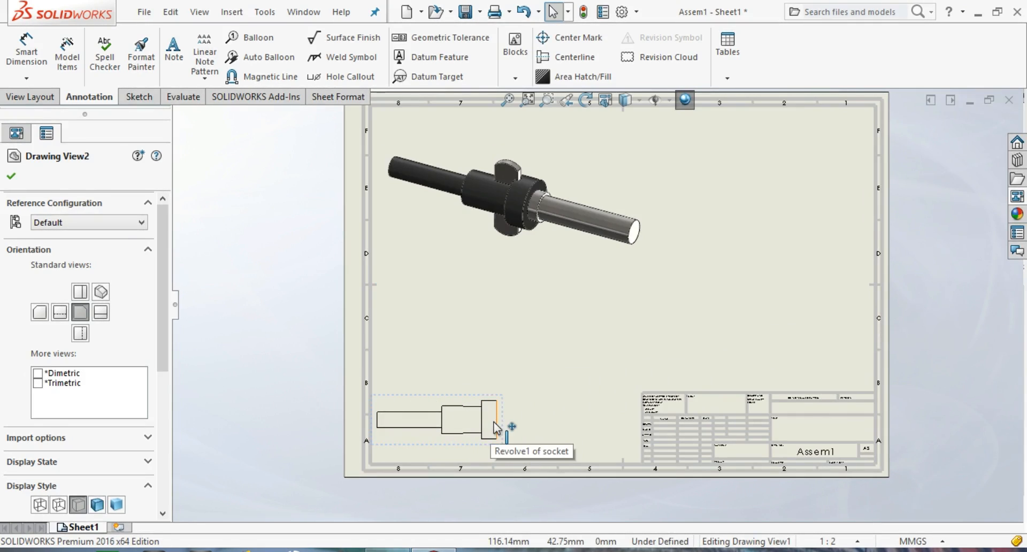
# Step: Set the socket view's dimension type to Projected and review its other view properties
pyautogui.moveTo(164, 289); pyautogui.dragTo(156, 444)
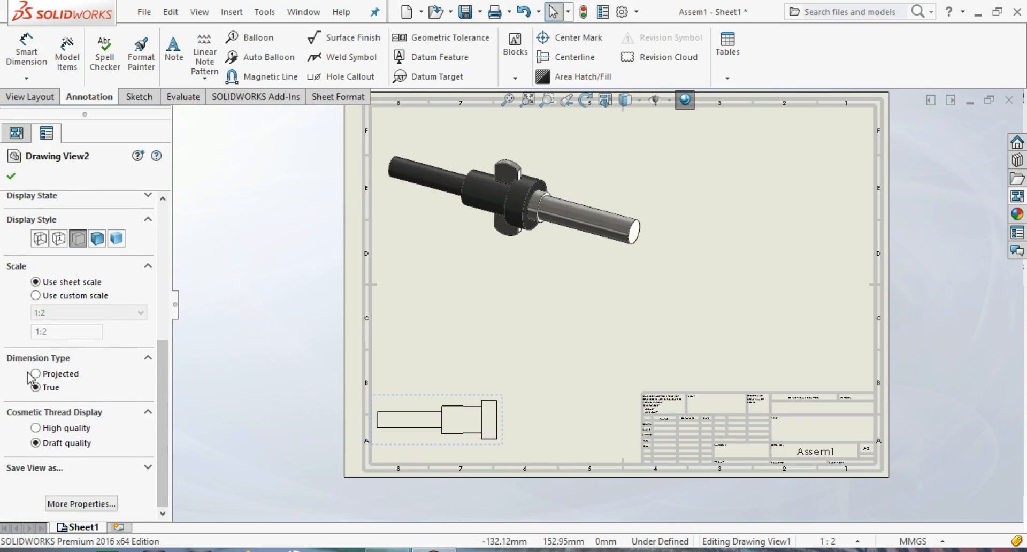
pyautogui.click(12, 177)
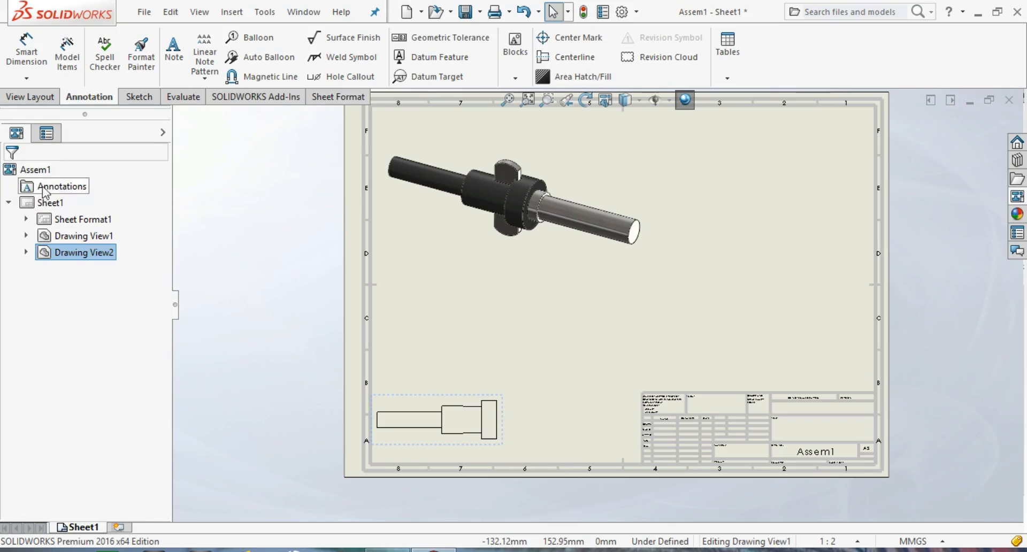
pyautogui.click(45, 138)
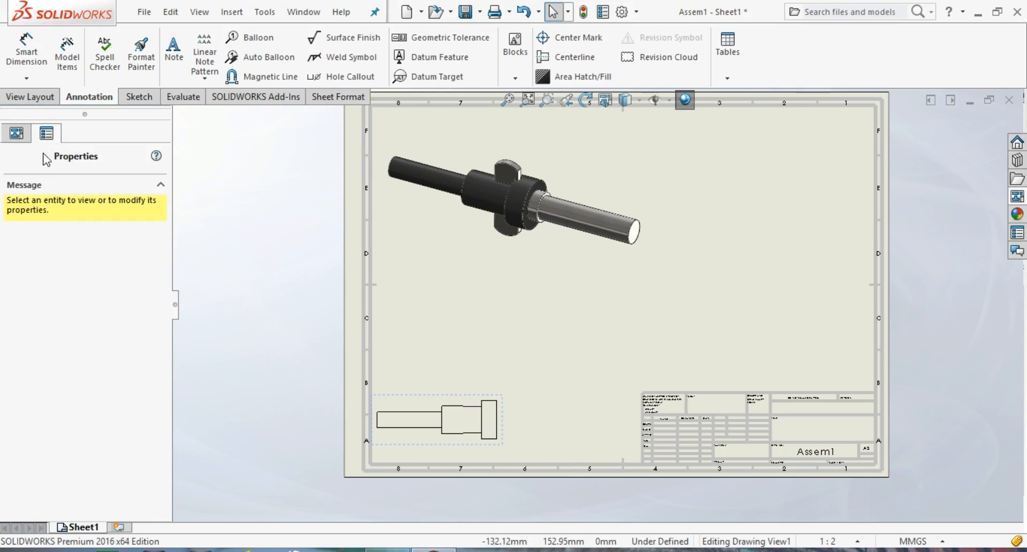
pyautogui.click(422, 435)
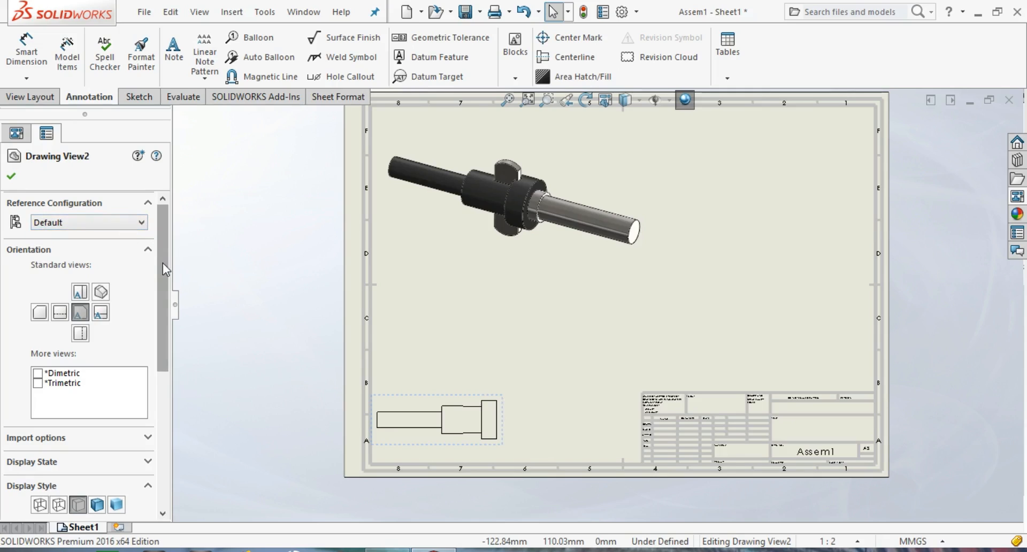
pyautogui.moveTo(163, 262); pyautogui.dragTo(156, 421)
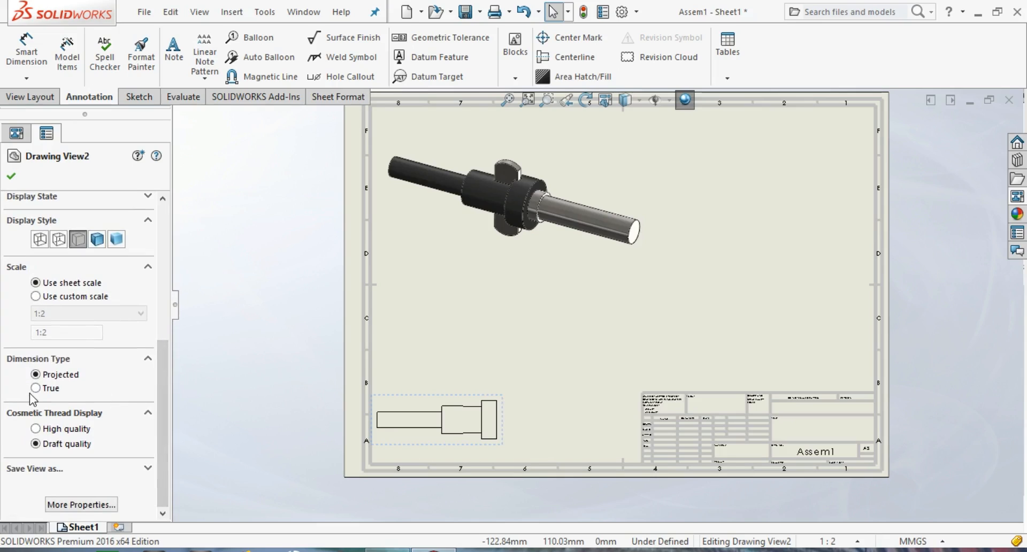
pyautogui.moveTo(163, 380); pyautogui.dragTo(160, 224)
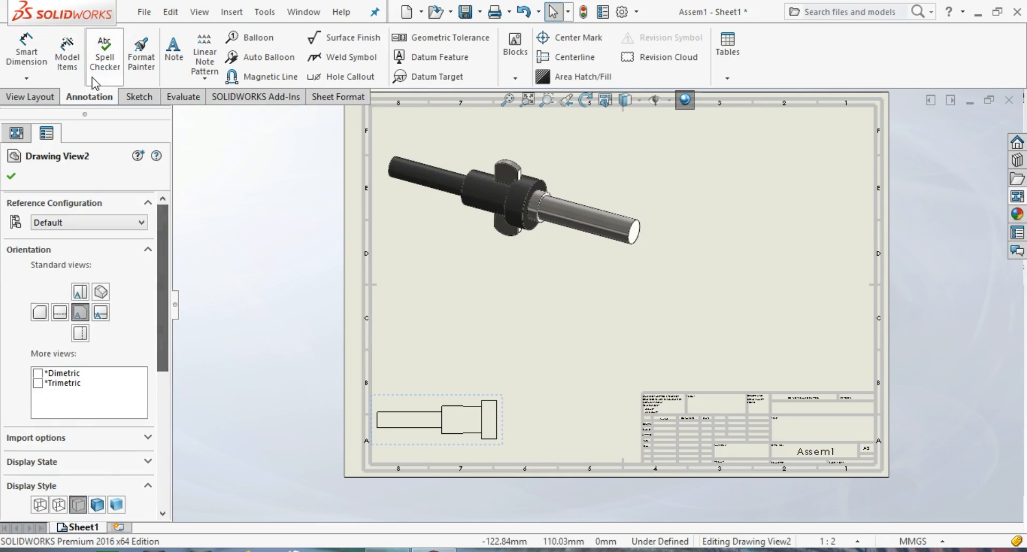
# Step: Insert the model dimensions into the socket's front view, using the entire model as the source
pyautogui.click(67, 53)
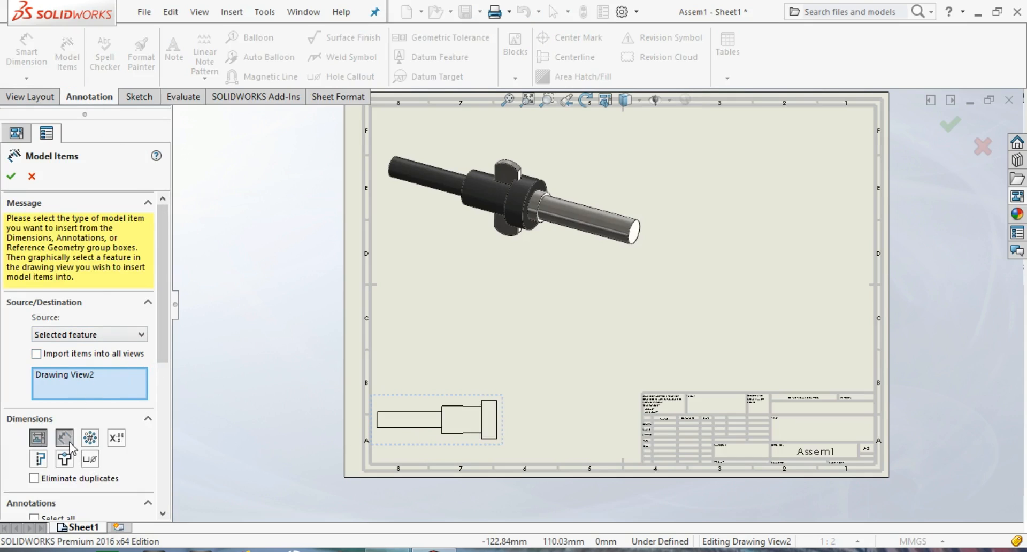
pyautogui.moveTo(161, 339)
pyautogui.mouseDown()
pyautogui.moveTo(168, 482)
pyautogui.moveTo(184, 387)
pyautogui.mouseUp()
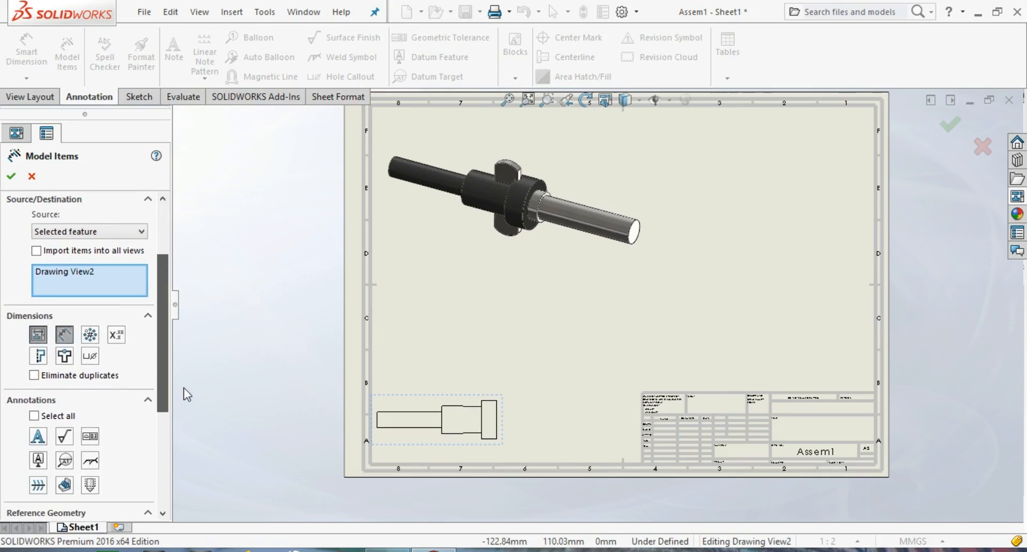
pyautogui.click(11, 176)
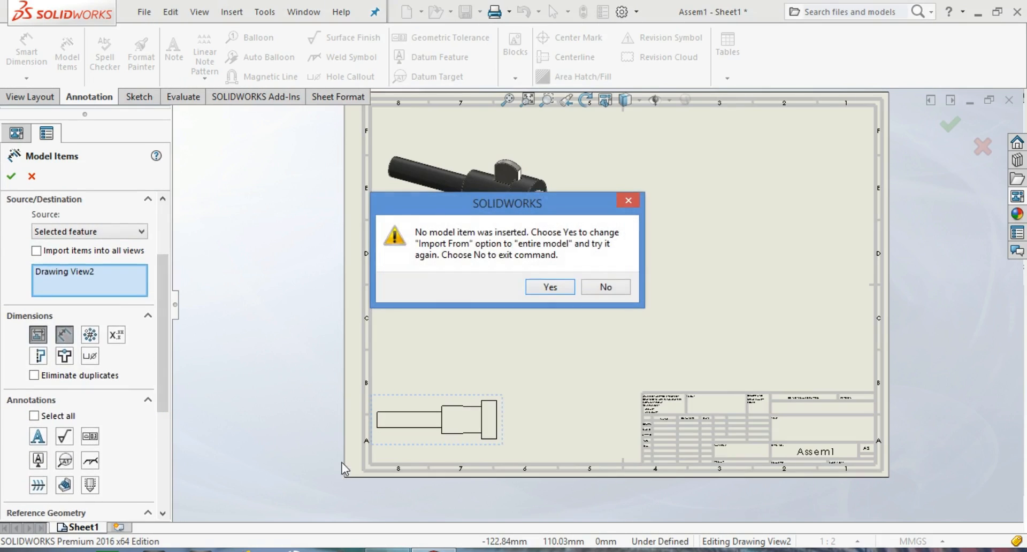
pyautogui.click(551, 287)
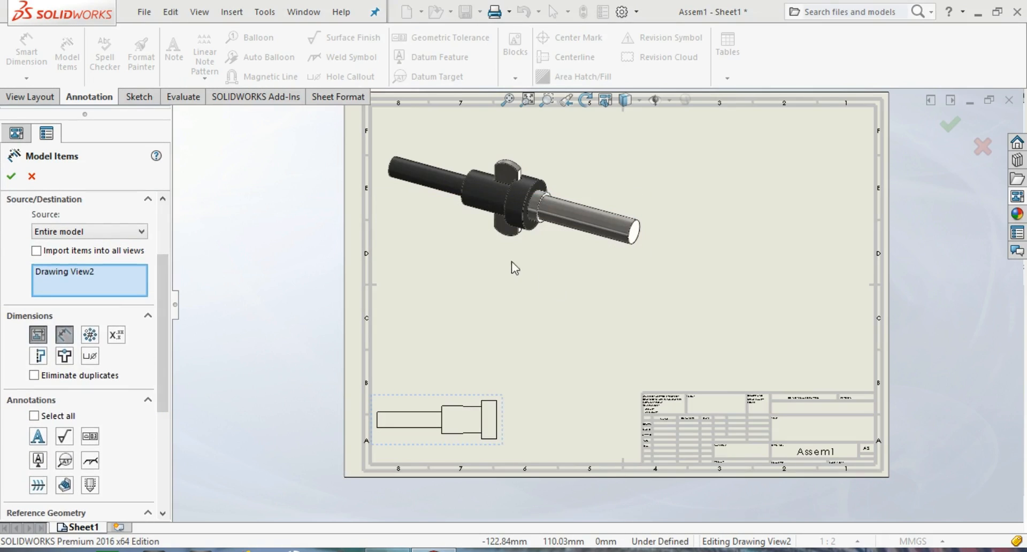
# Step: Auto-arrange all dimensions of the socket's front view around its outline
pyautogui.scroll(-4, 459, 432)
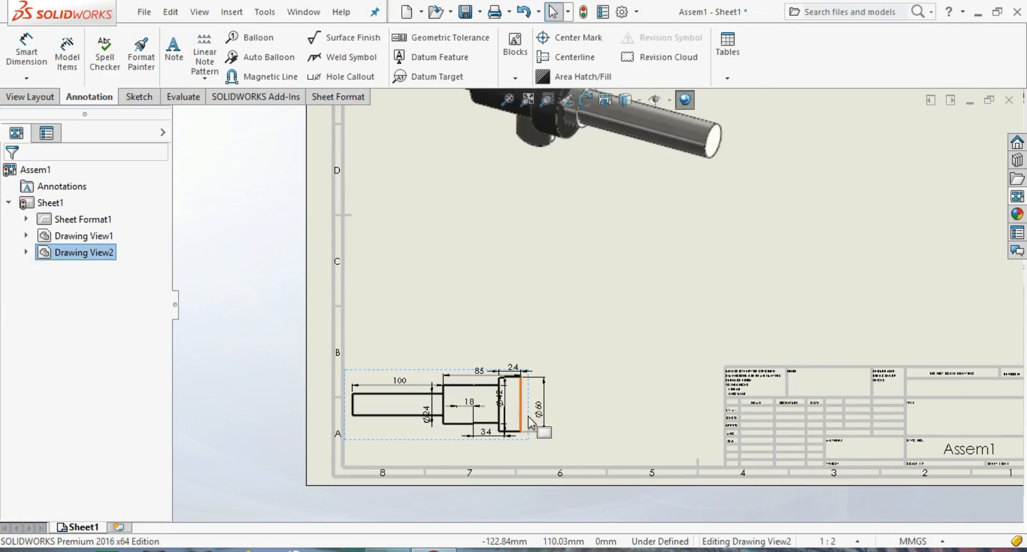
pyautogui.moveTo(304, 305)
pyautogui.mouseDown()
pyautogui.moveTo(551, 476)
pyautogui.moveTo(577, 464)
pyautogui.mouseUp()
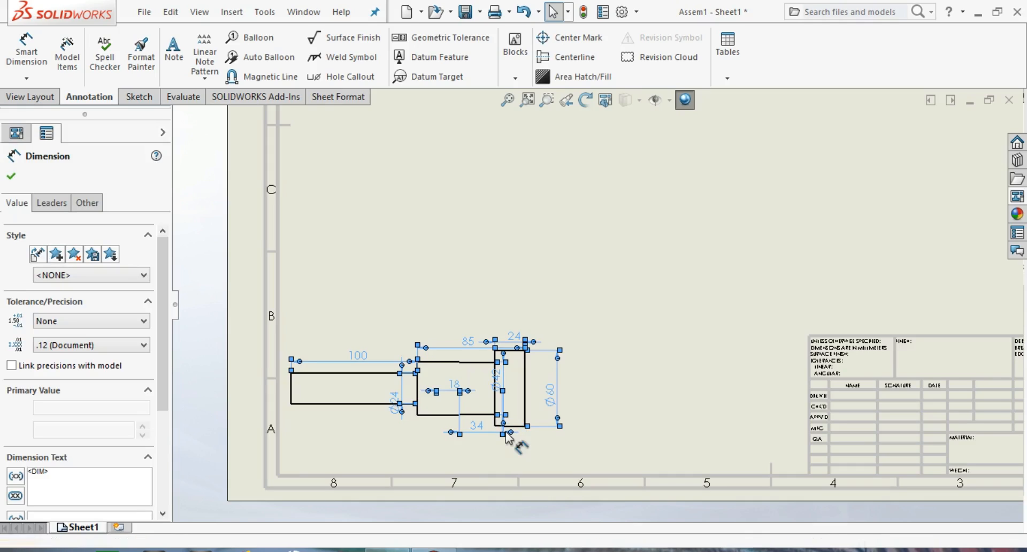
pyautogui.rightClick(504, 431)
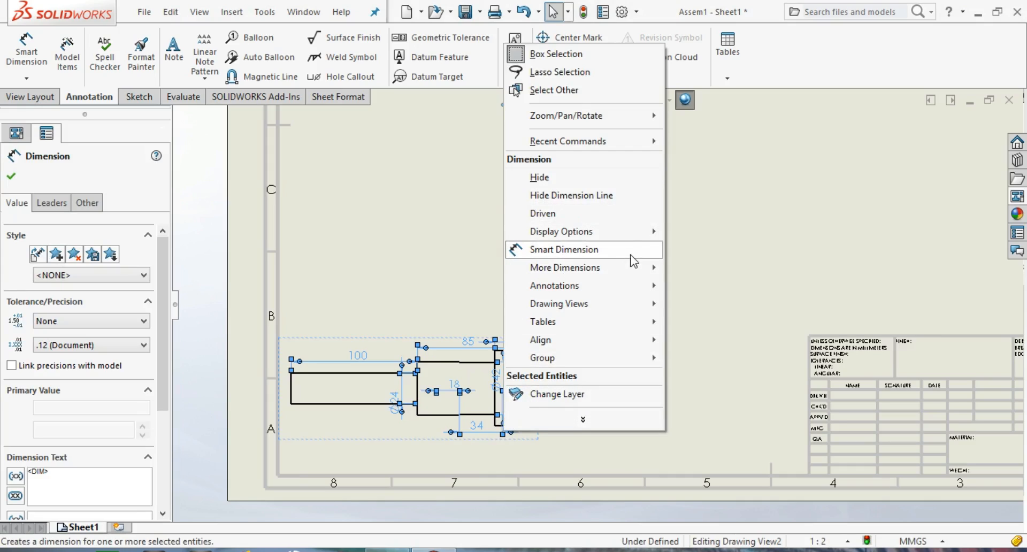
pyautogui.moveTo(643, 236)
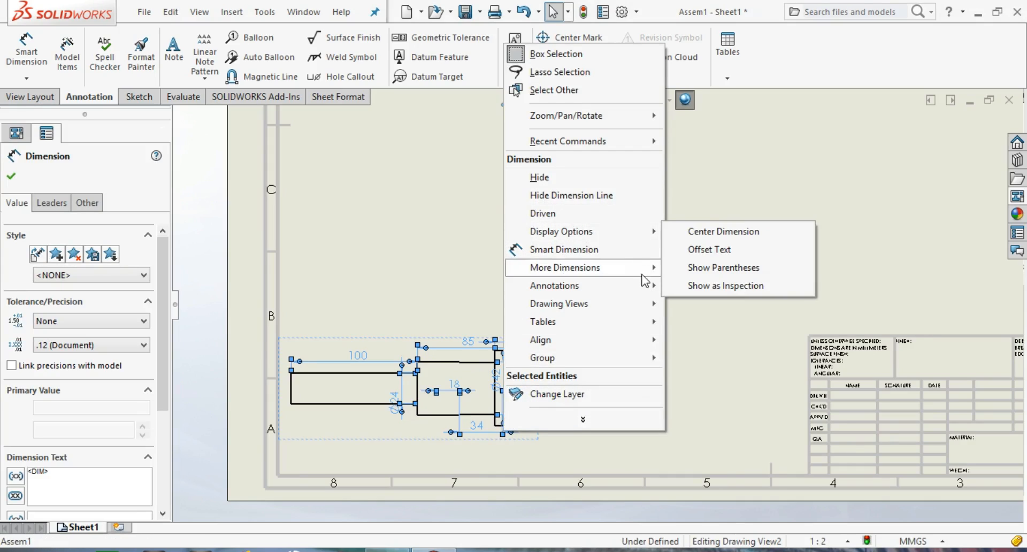
pyautogui.moveTo(645, 287)
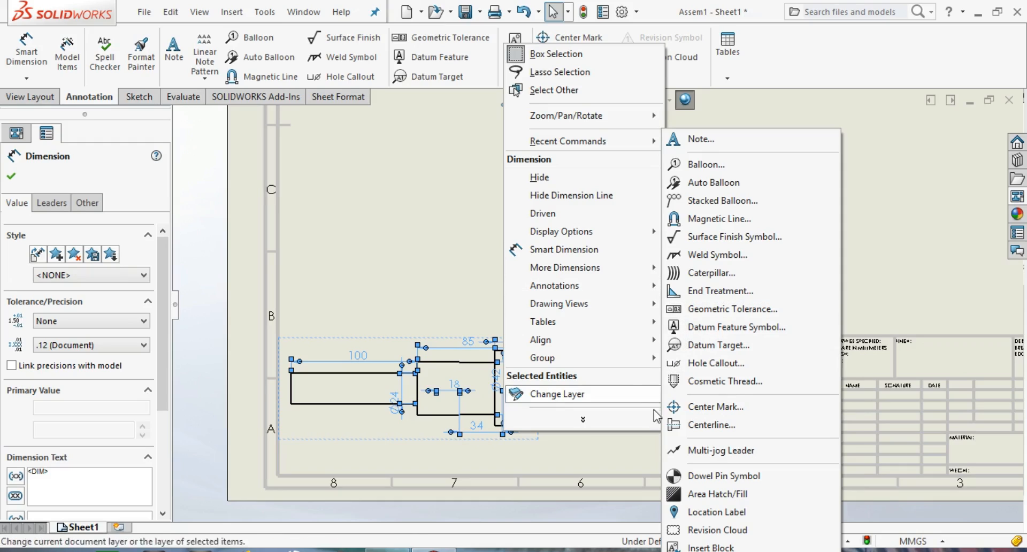
pyautogui.moveTo(614, 302)
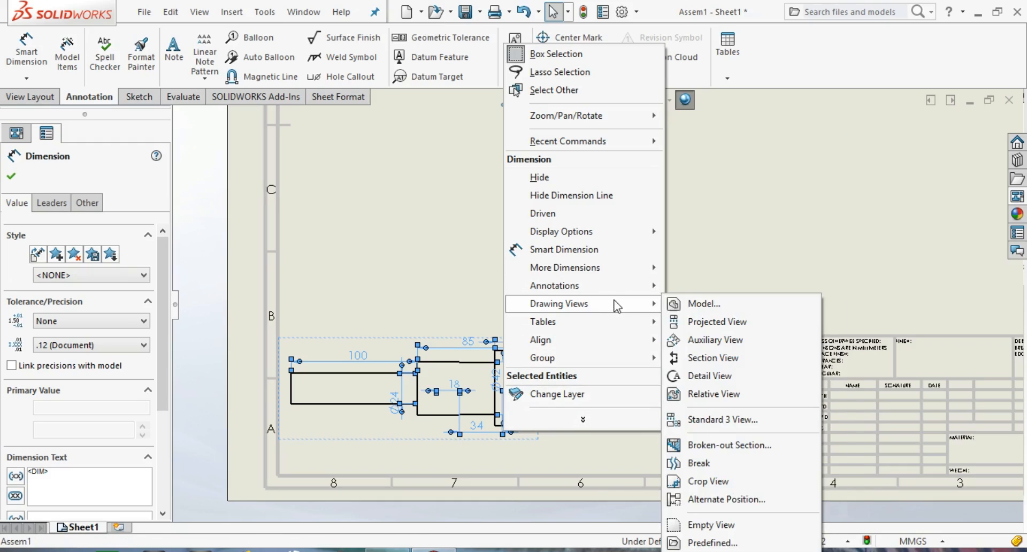
pyautogui.moveTo(621, 337)
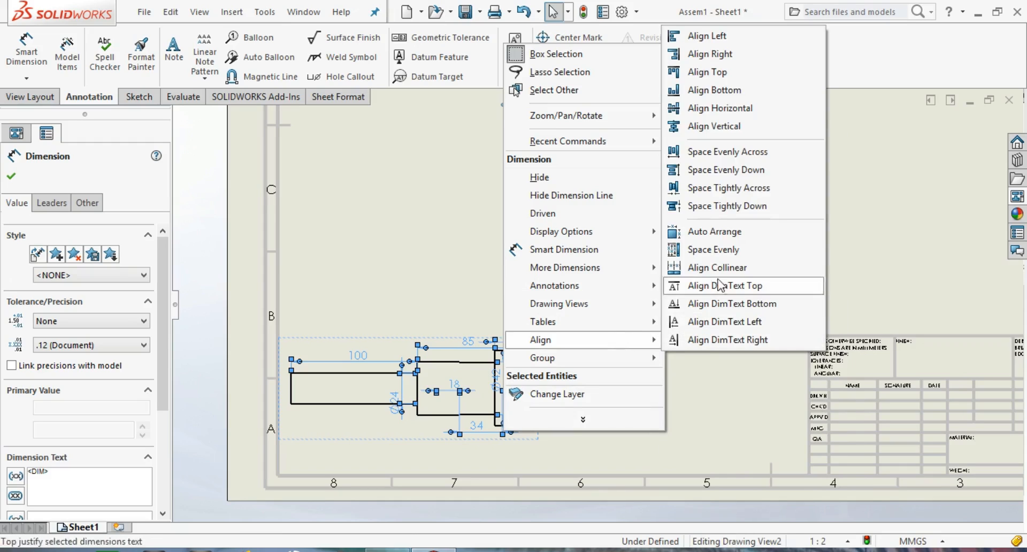
pyautogui.click(697, 236)
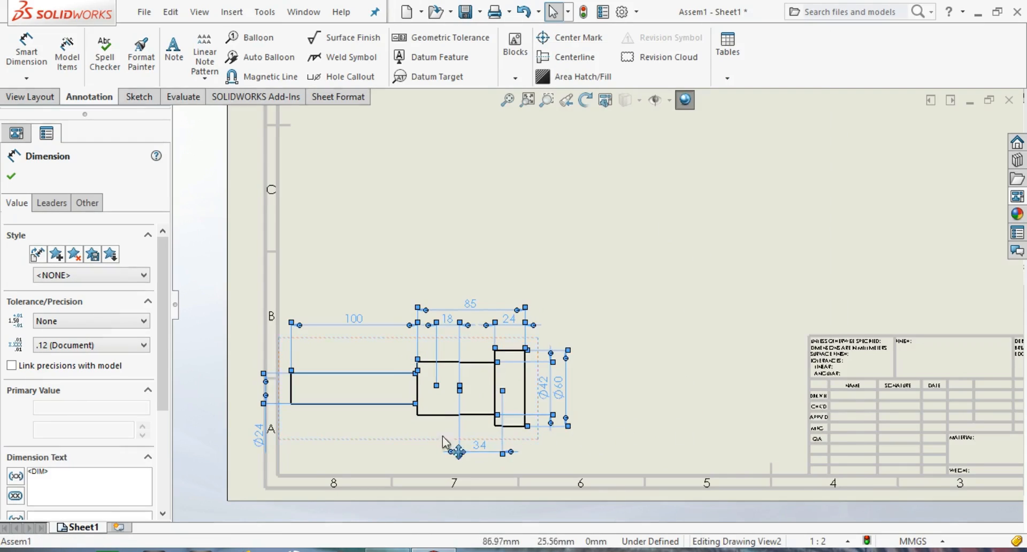
# Step: Place the socket's left view on the sheet beside its dimensioned front view, just before the title block
pyautogui.scroll(2, 599, 310)
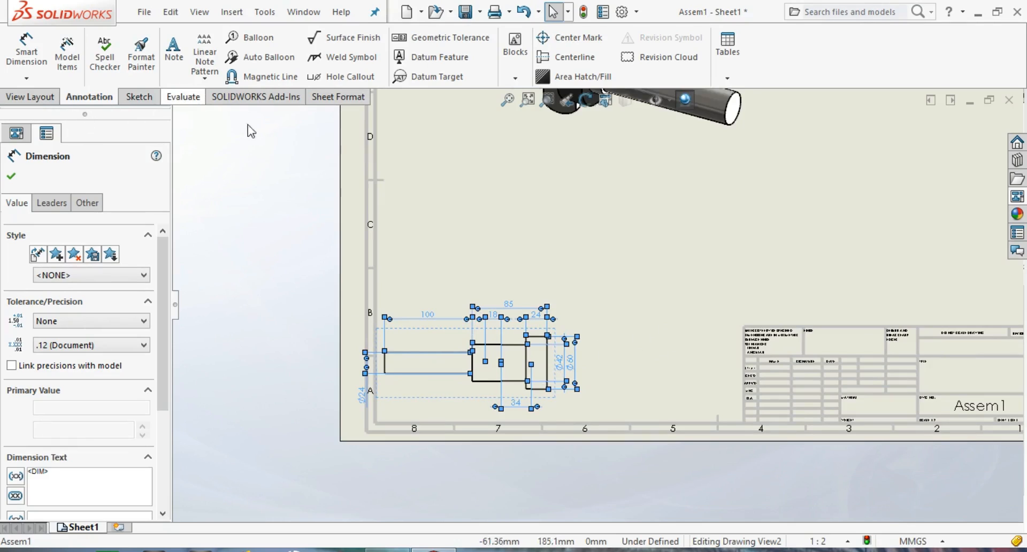
pyautogui.scroll(3, 626, 229)
pyautogui.scroll(-2, 813, 231)
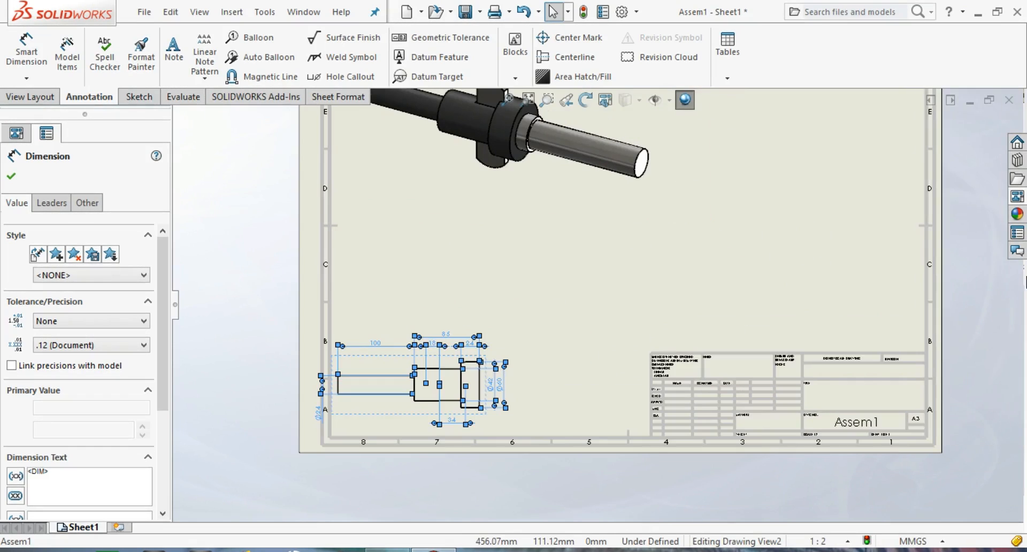
pyautogui.click(1018, 199)
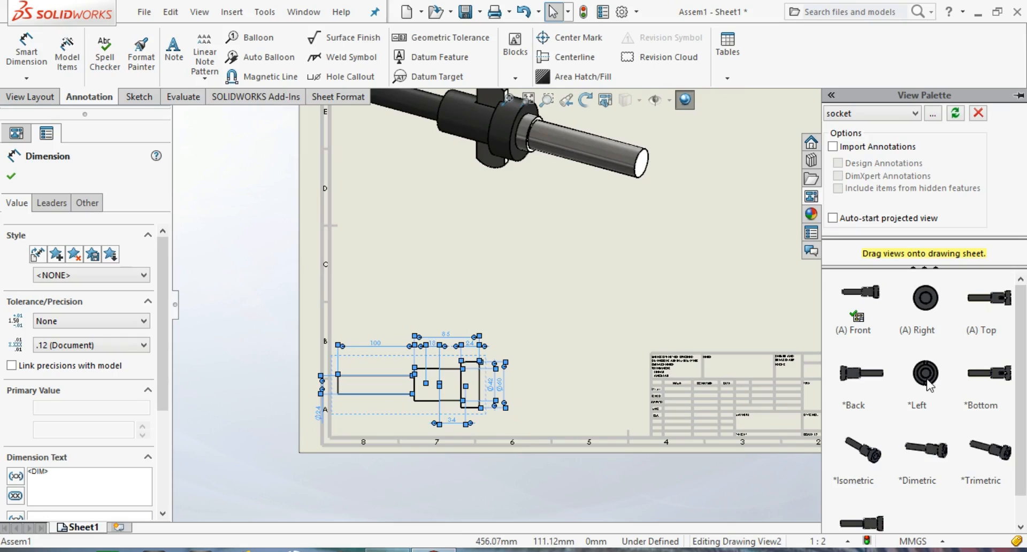
pyautogui.moveTo(927, 384); pyautogui.dragTo(557, 399)
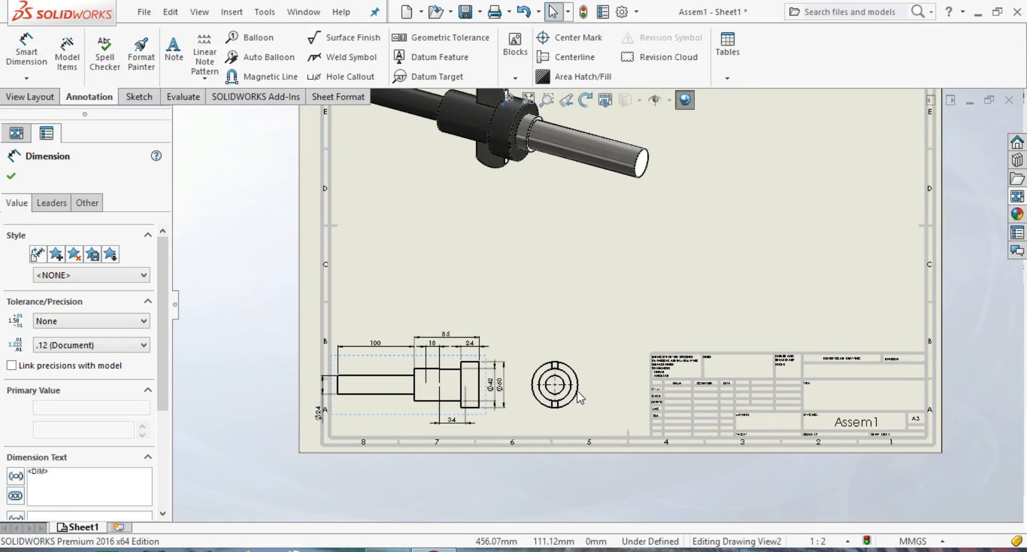
pyautogui.scroll(-2, 585, 395)
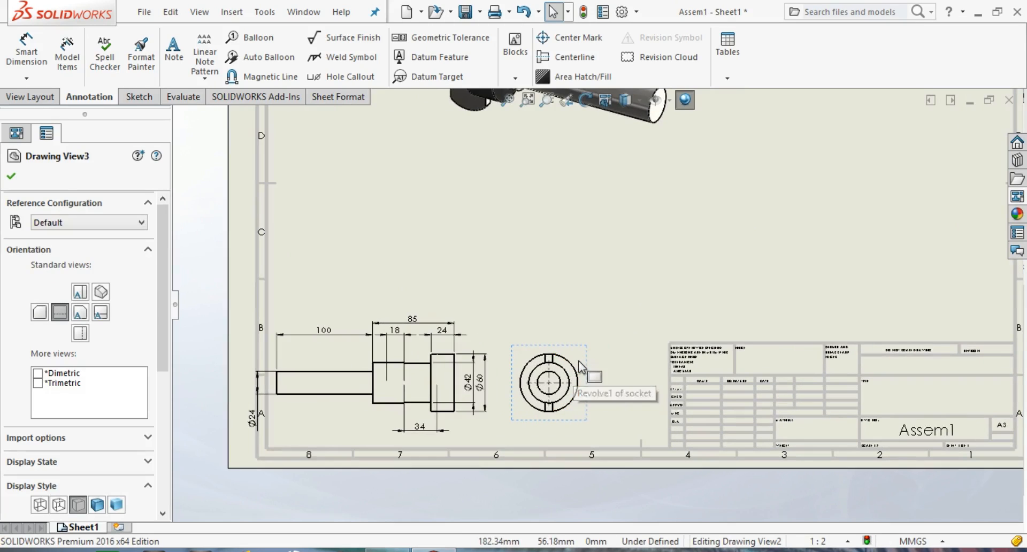
# Step: Insert the model dimensions for the socket's left view from the entire model, with items imported into all views
pyautogui.click(581, 367)
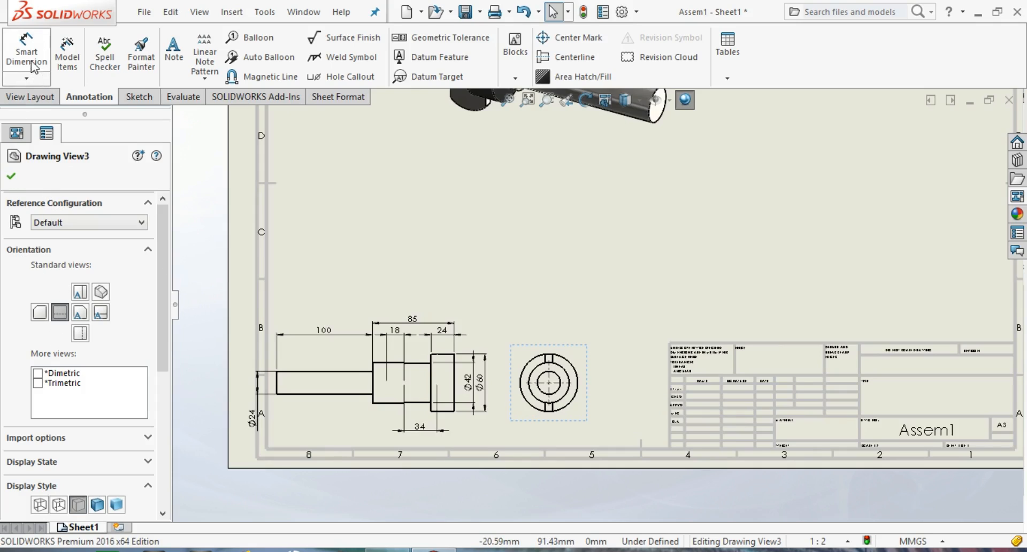
pyautogui.click(66, 53)
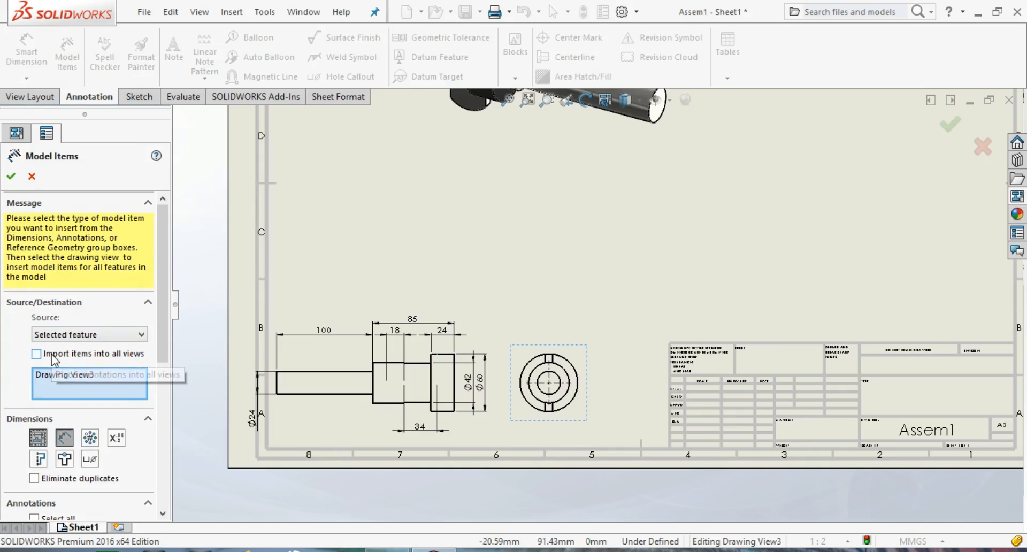
pyautogui.click(35, 353)
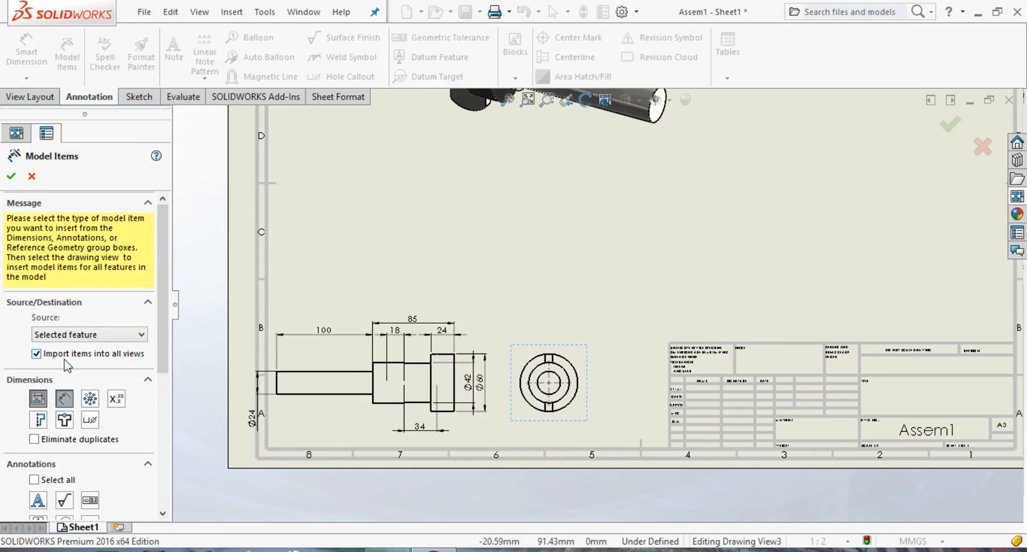
pyautogui.click(128, 336)
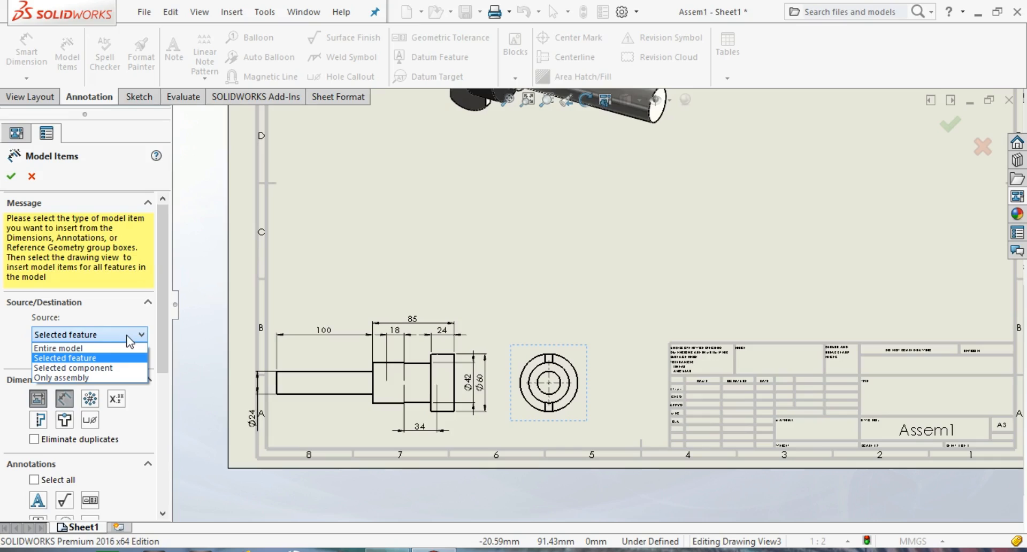
pyautogui.click(128, 340)
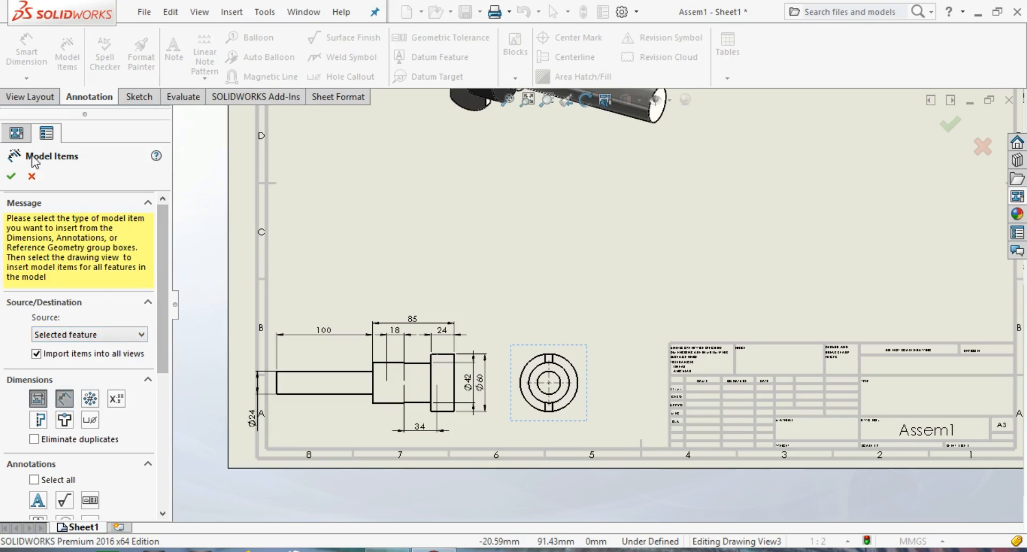
pyautogui.click(18, 181)
pyautogui.click(545, 289)
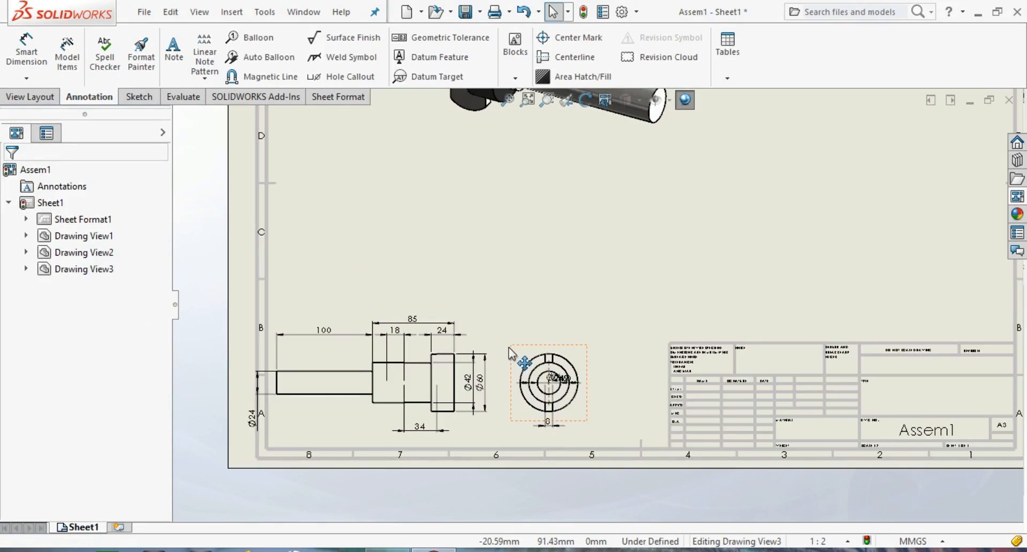
# Step: Auto-arrange the diameter and slot width dimensions of the socket's left view outside the circles
pyautogui.click(547, 421)
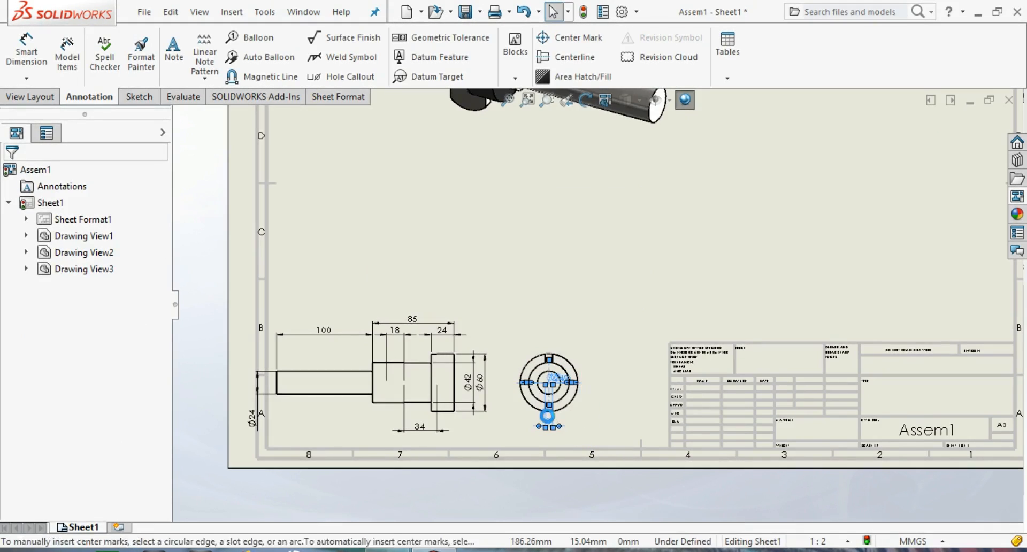
pyautogui.rightClick(550, 420)
pyautogui.moveTo(672, 325)
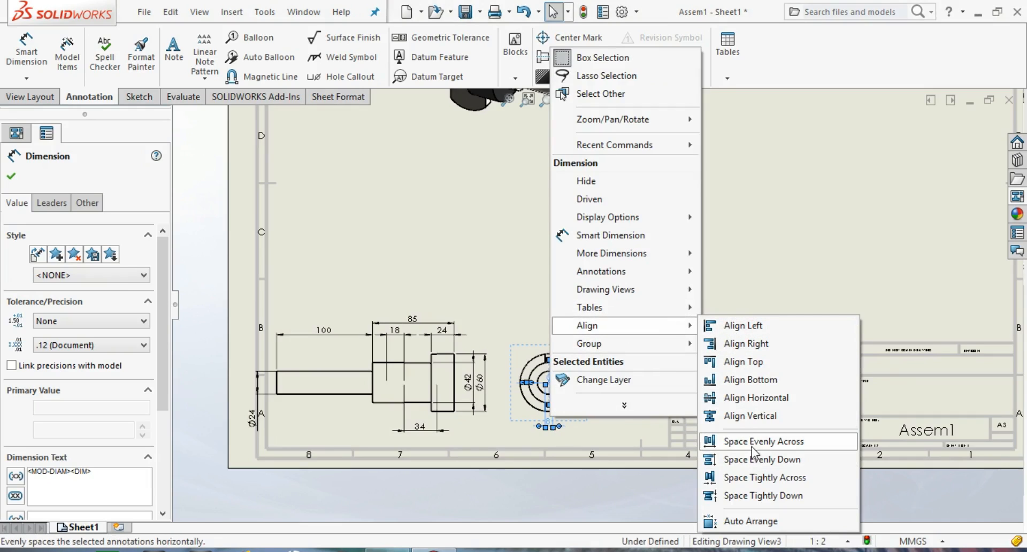
pyautogui.click(746, 521)
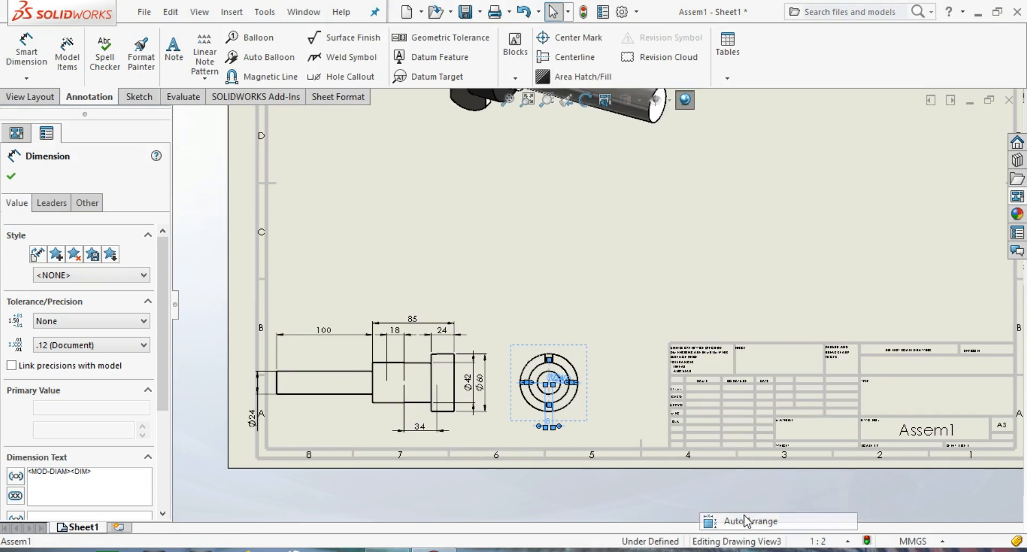
pyautogui.click(510, 303)
pyautogui.scroll(-1, 640, 332)
pyautogui.scroll(-3, 639, 332)
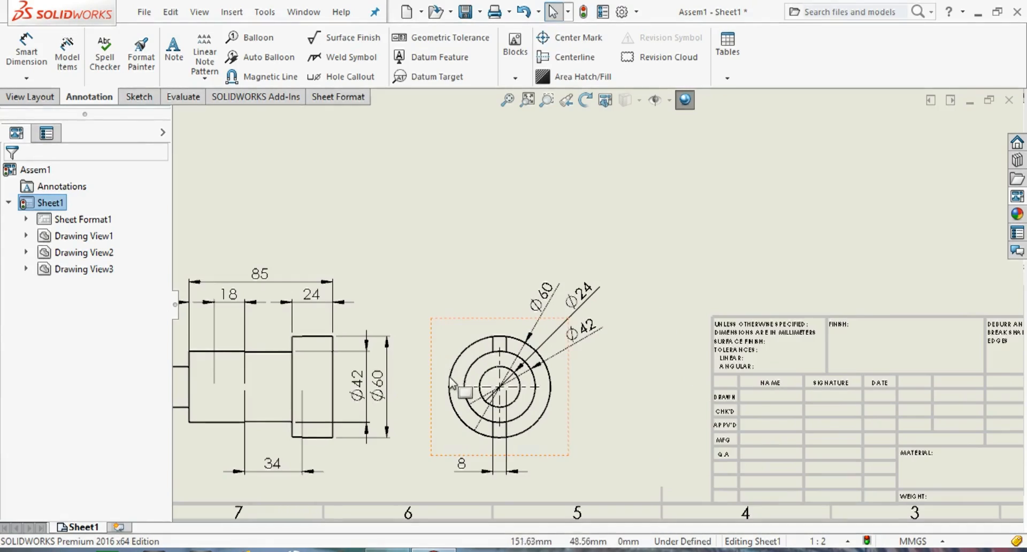
# Step: Move the trimetric assembly view closer to the upper left corner of the sheet border
pyautogui.scroll(3, 533, 254)
pyautogui.scroll(1, 534, 255)
pyautogui.scroll(-1, 533, 254)
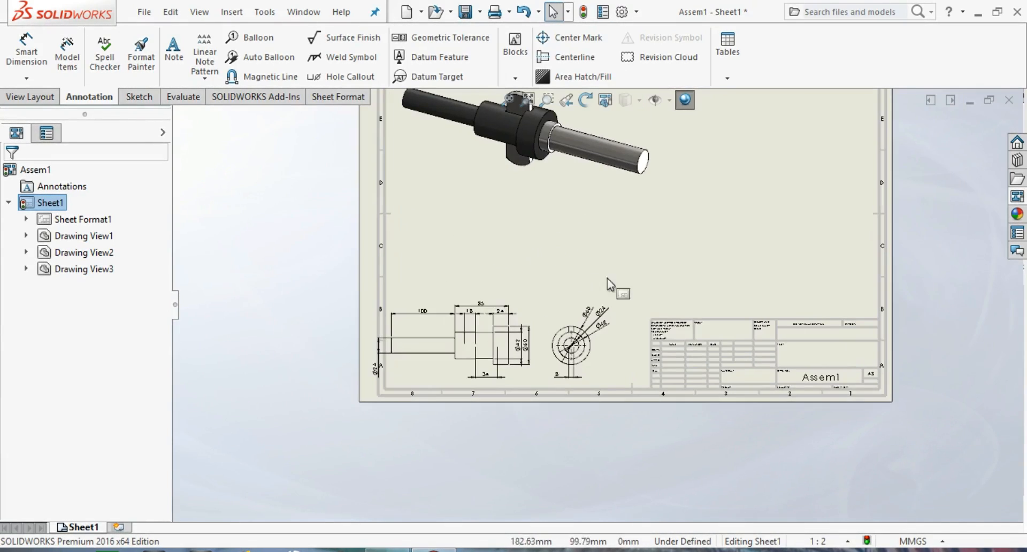
pyautogui.scroll(4, 524, 205)
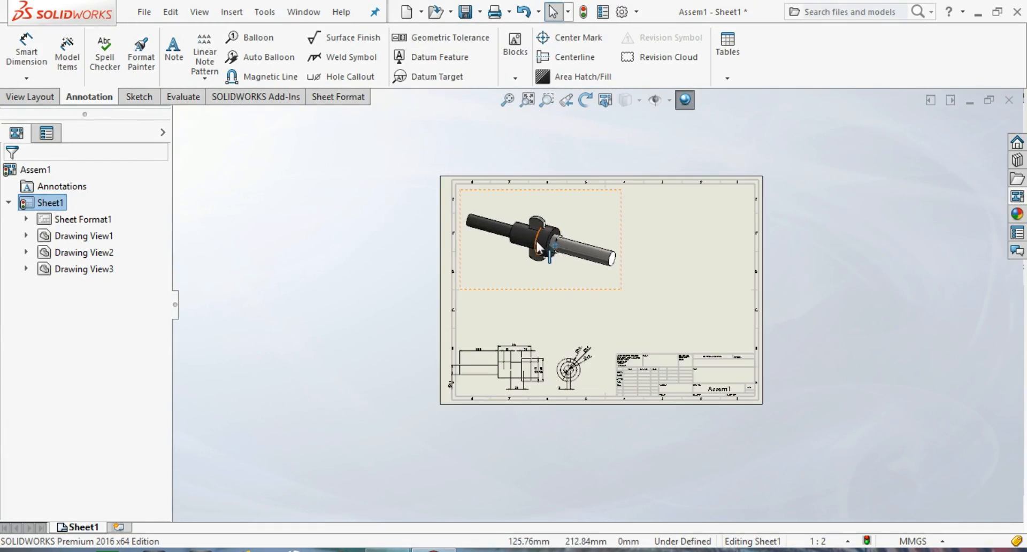
pyautogui.click(520, 230)
pyautogui.press('Escape')
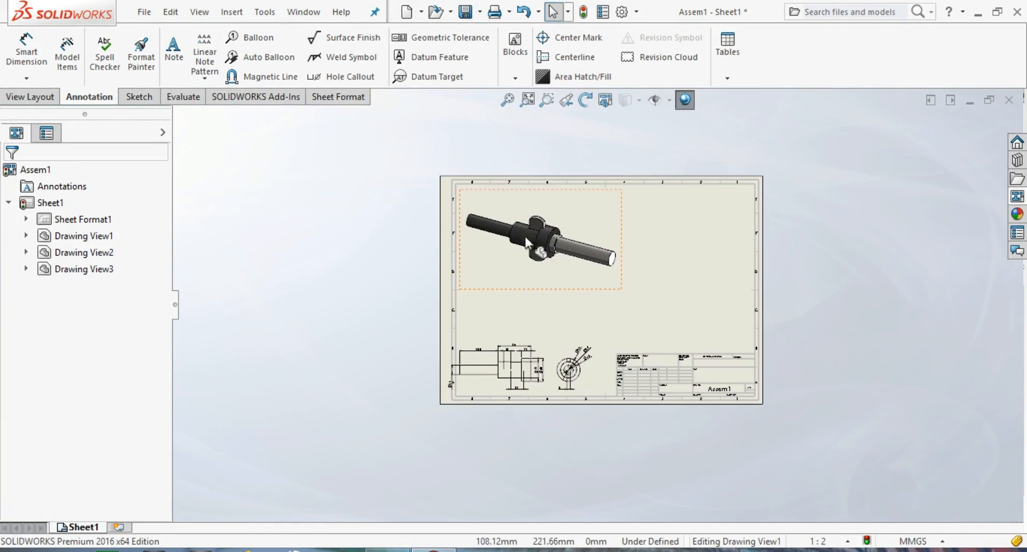
pyautogui.click(525, 271)
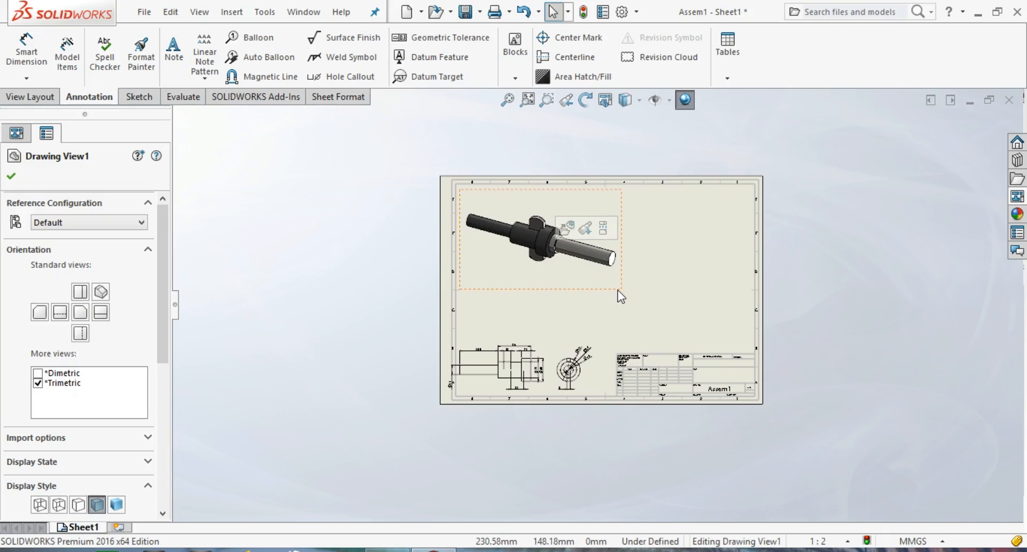
pyautogui.scroll(1, 571, 232)
pyautogui.scroll(-2, 619, 339)
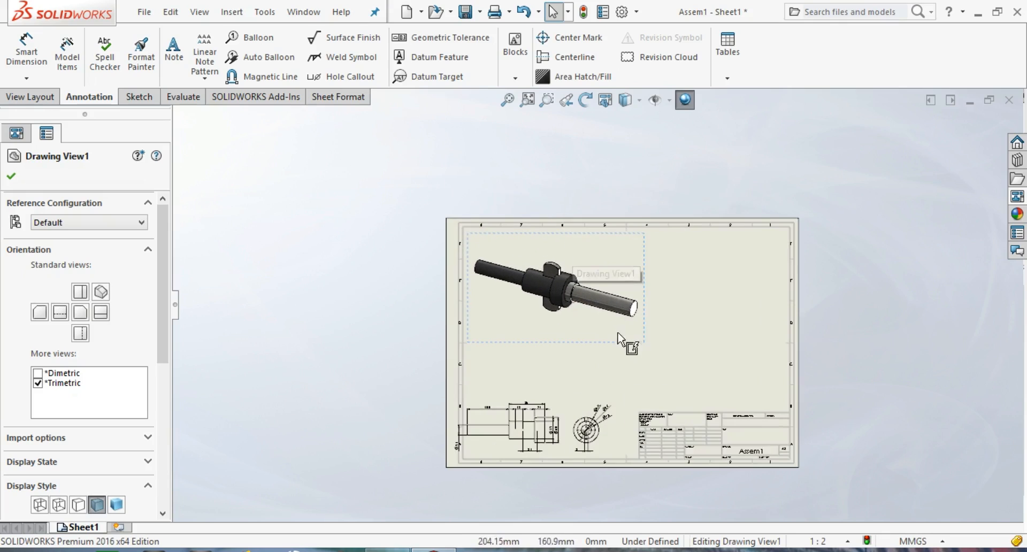
pyautogui.moveTo(637, 353); pyautogui.dragTo(631, 331)
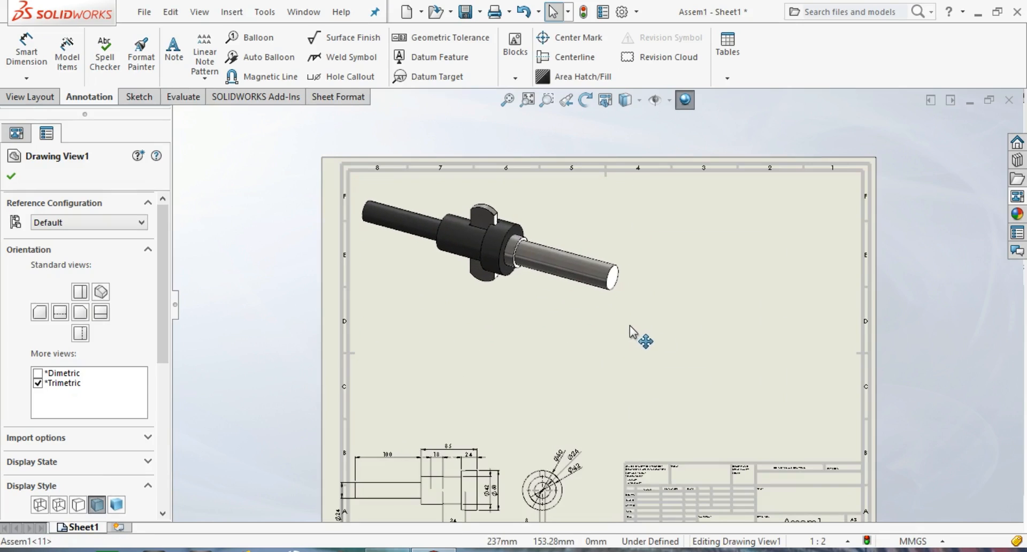
pyautogui.press('Escape')
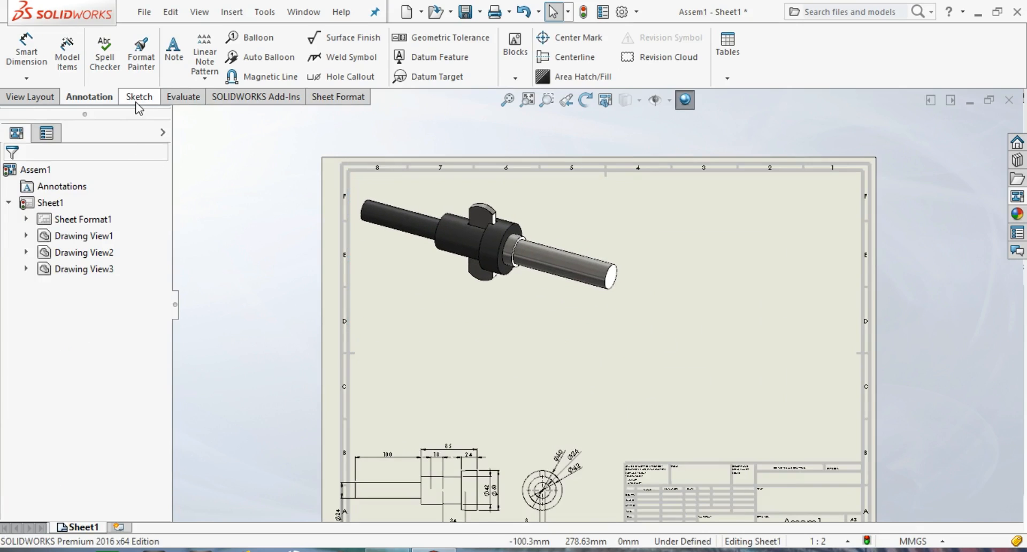
# Step: Sketch a horizontal line about 344 mm long below the trimetric assembly view and a vertical line from its end up to the sheet border
pyautogui.click(138, 98)
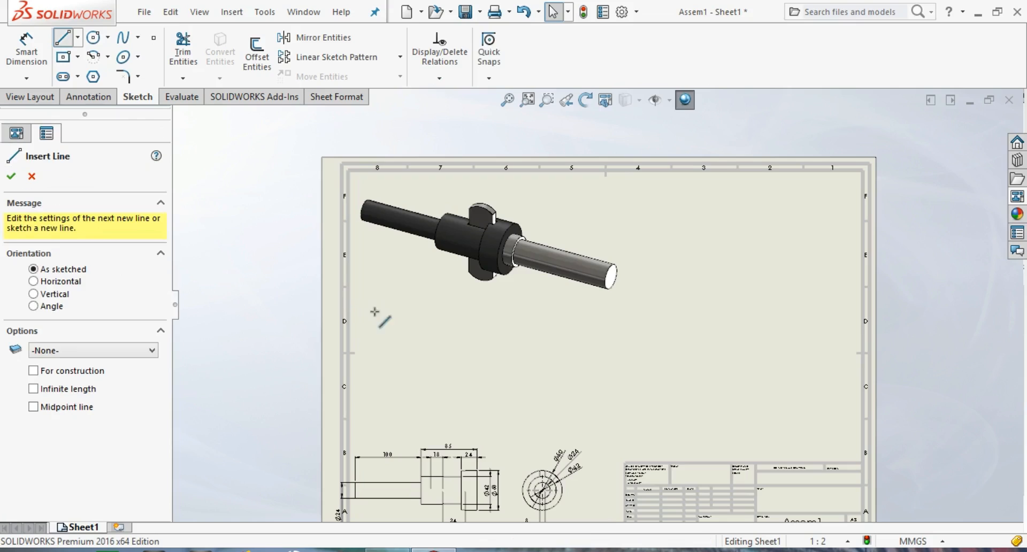
pyautogui.click(351, 324)
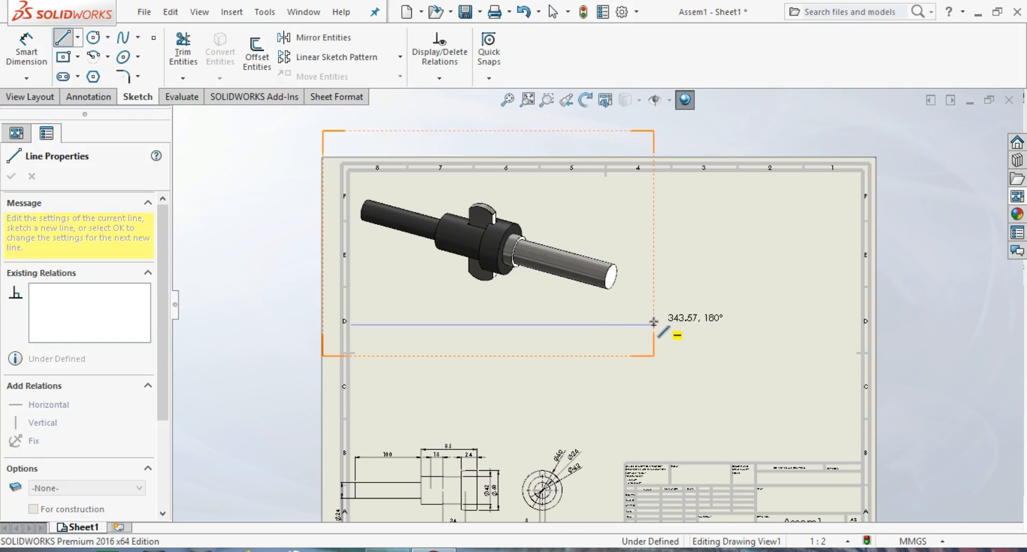
pyautogui.click(654, 324)
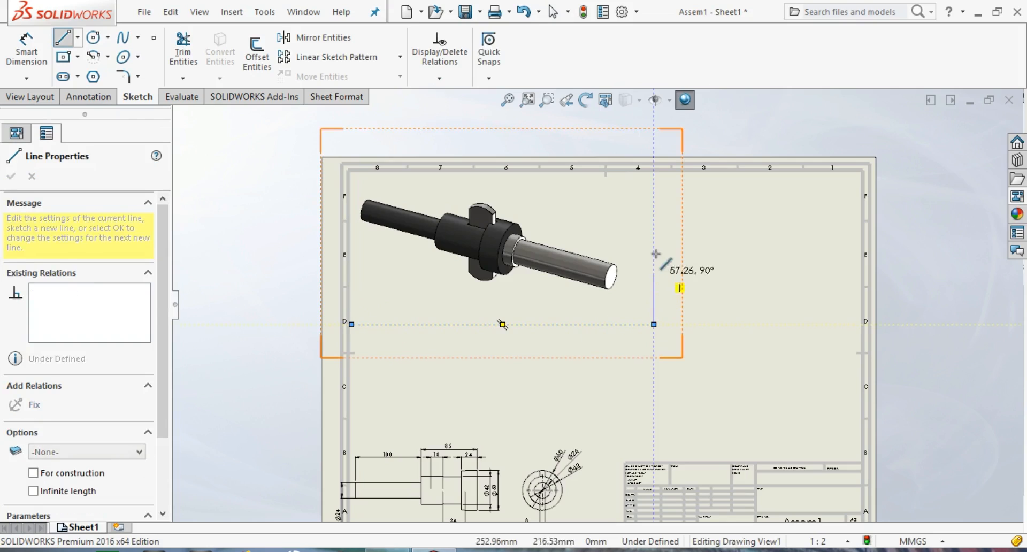
pyautogui.click(654, 173)
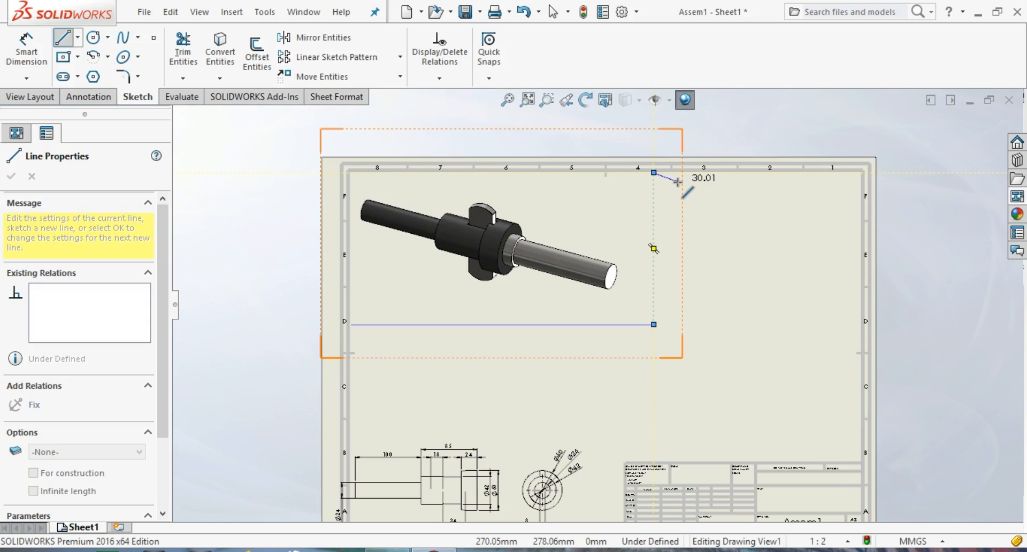
pyautogui.press('Escape')
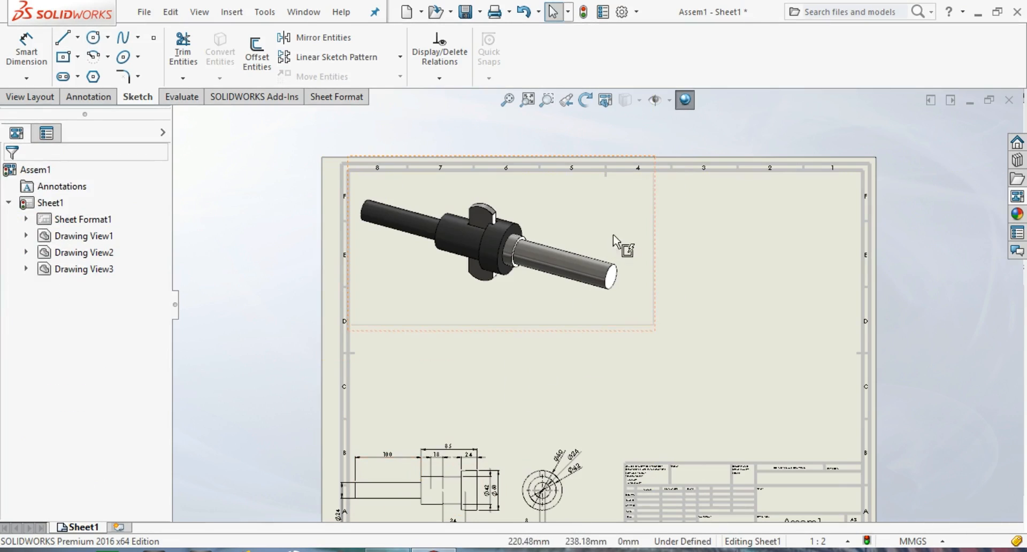
# Step: Place a note with a leader attached to the spigot rod, below the assembly in the trimetric view
pyautogui.scroll(-1, 599, 286)
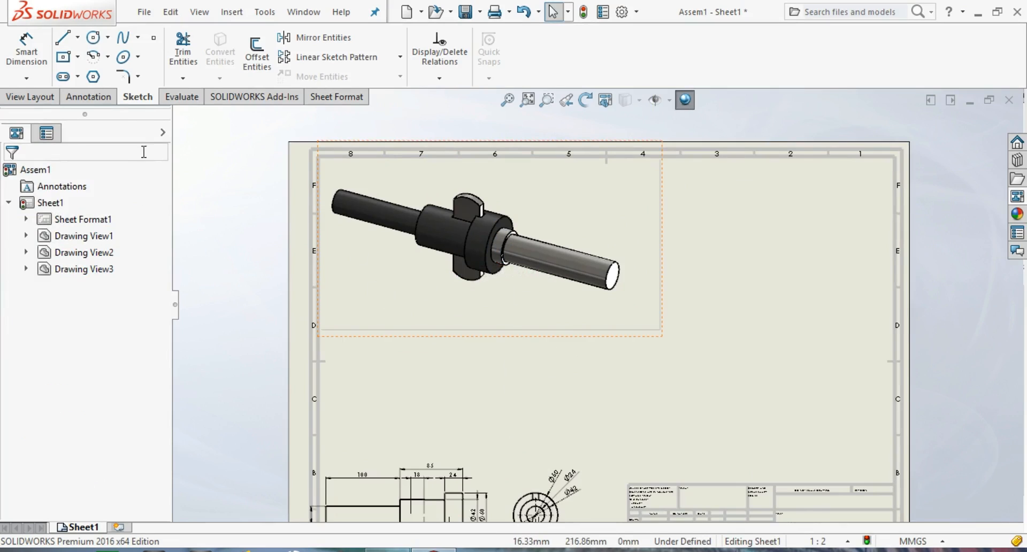
pyautogui.click(107, 100)
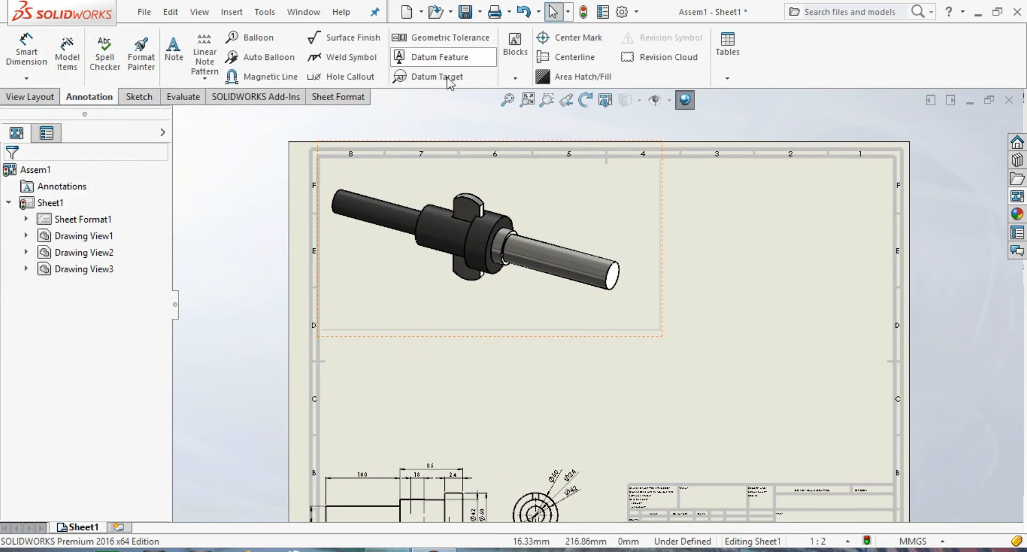
pyautogui.click(522, 266)
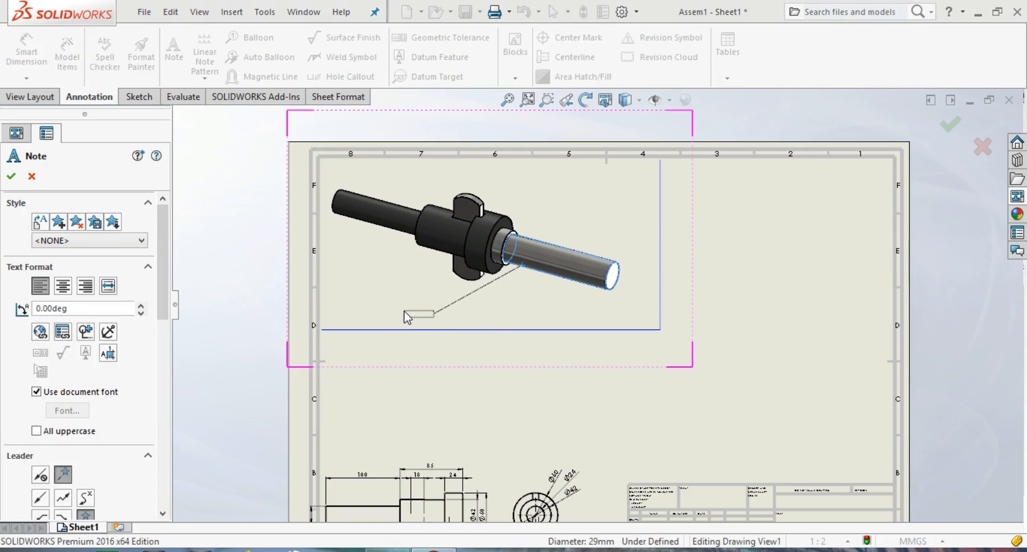
pyautogui.click(400, 314)
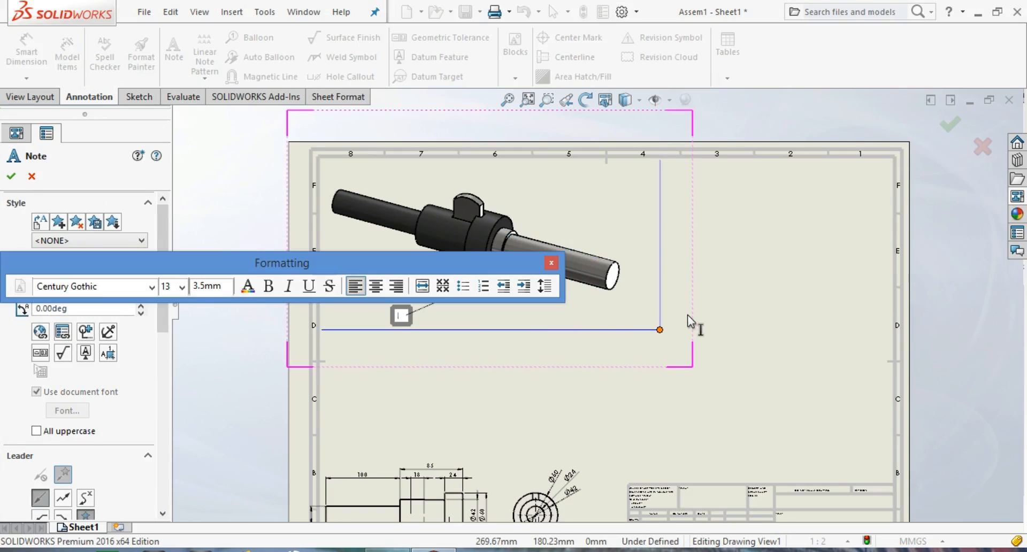
# Step: Format the empty note in bold Calibri, size 15, and close the formatting options
pyautogui.click(153, 289)
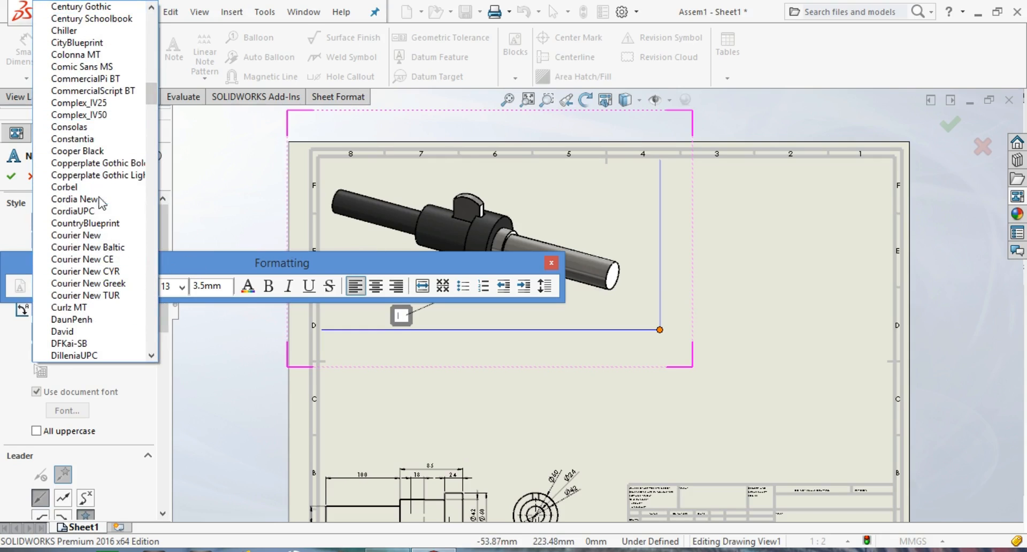
pyautogui.scroll(3, 95, 210)
pyautogui.scroll(4, 95, 210)
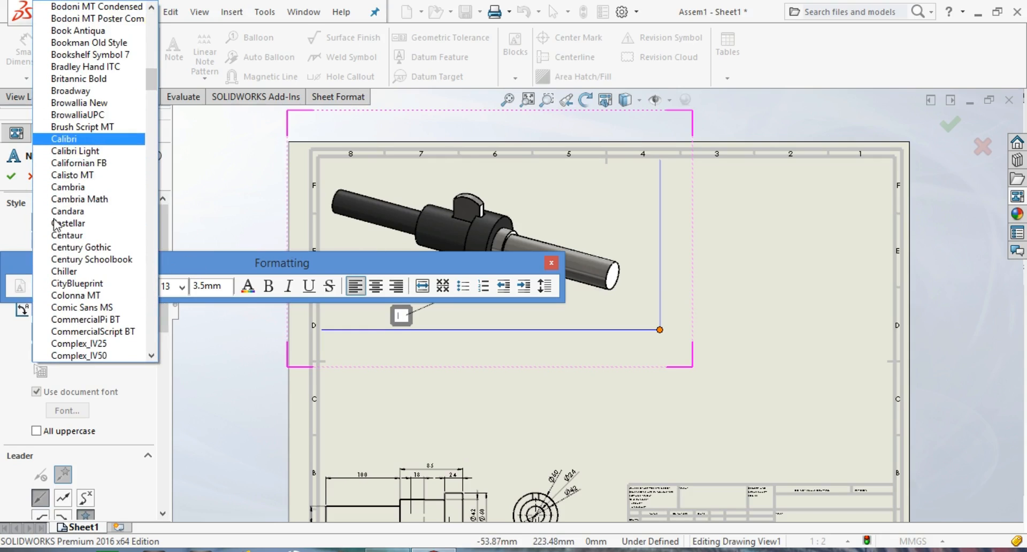
pyautogui.click(70, 138)
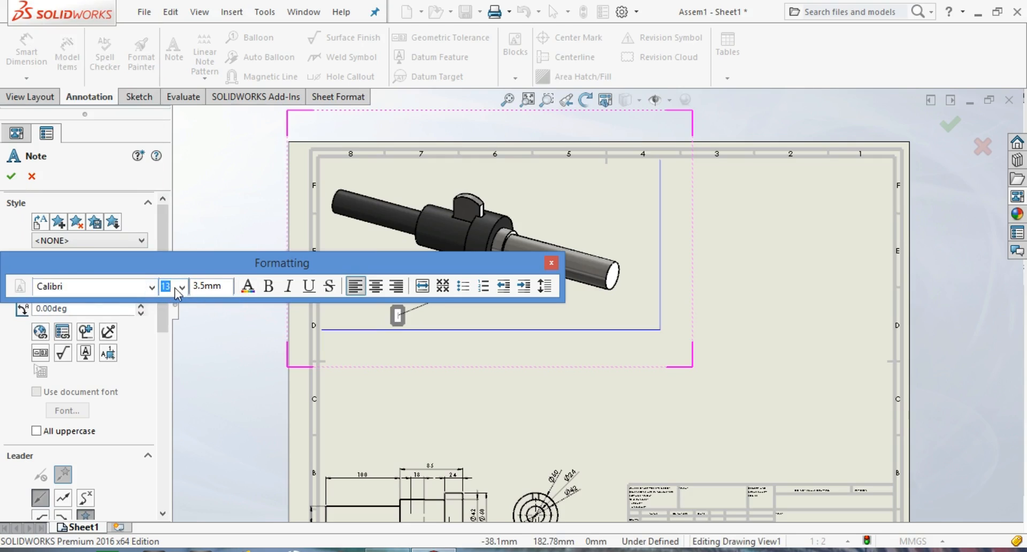
pyautogui.write('15')
pyautogui.press('Return')
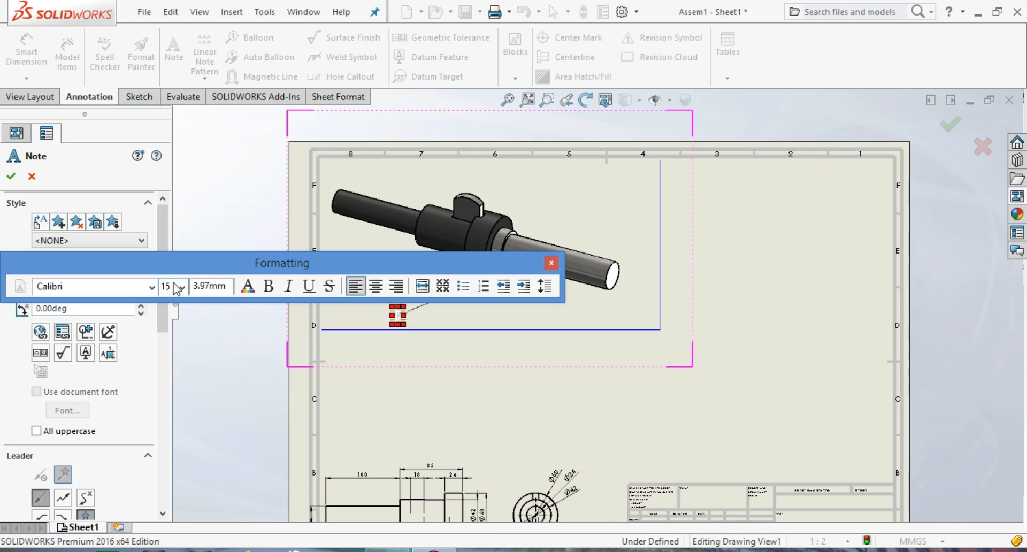
pyautogui.click(275, 287)
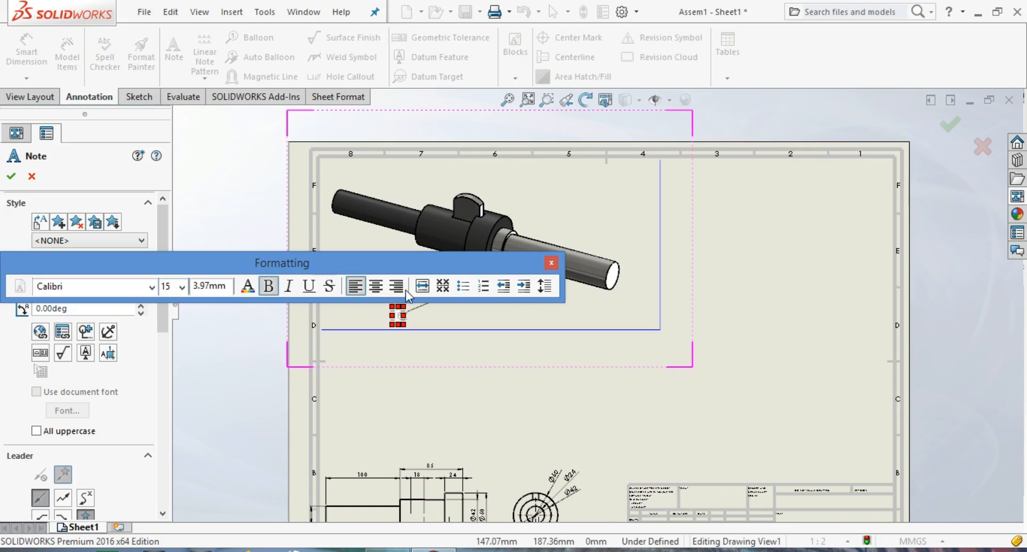
pyautogui.click(552, 262)
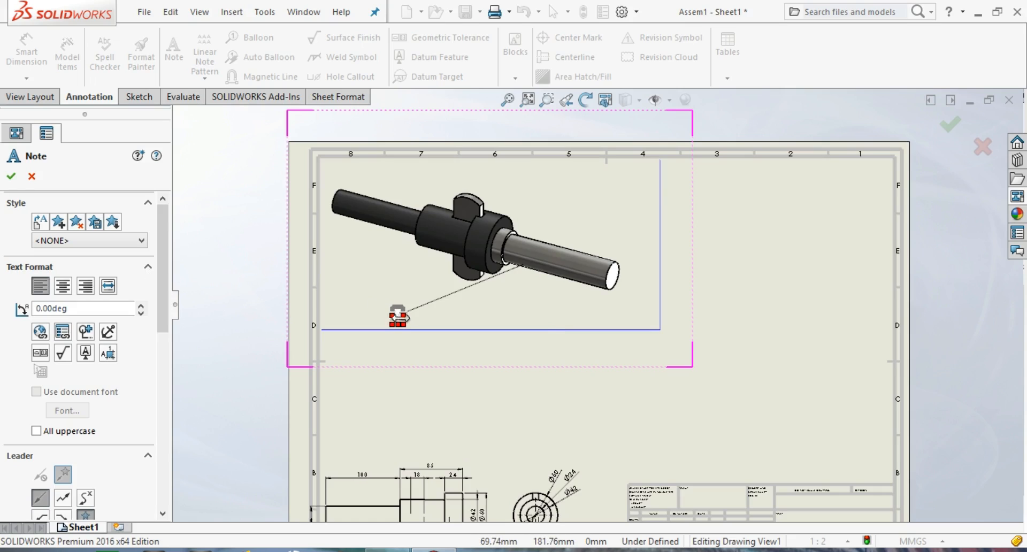
# Step: Widen the note box and enter the text COTTER JOINT ASSEMBLY
pyautogui.moveTo(405, 319); pyautogui.dragTo(433, 313)
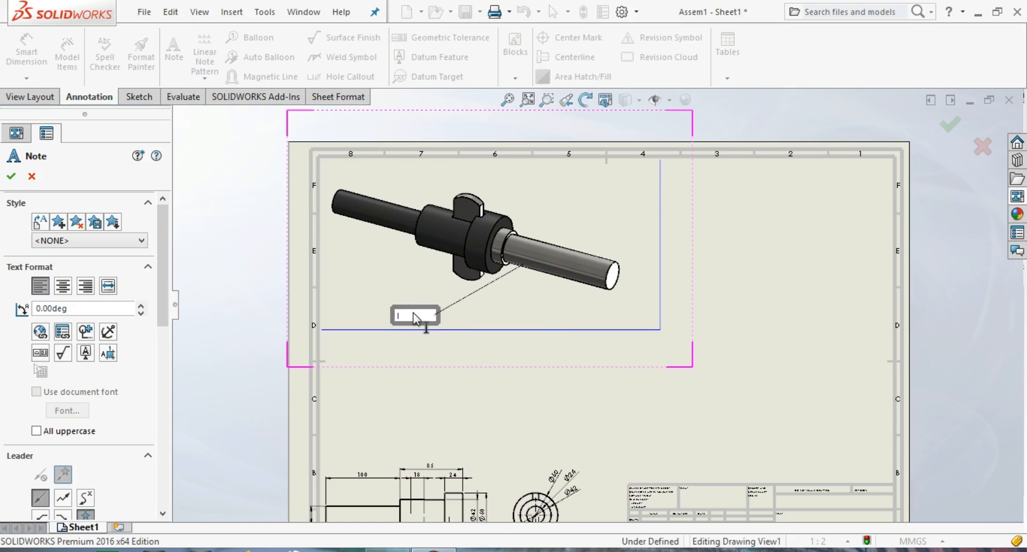
pyautogui.write('sp')
pyautogui.write('TT')
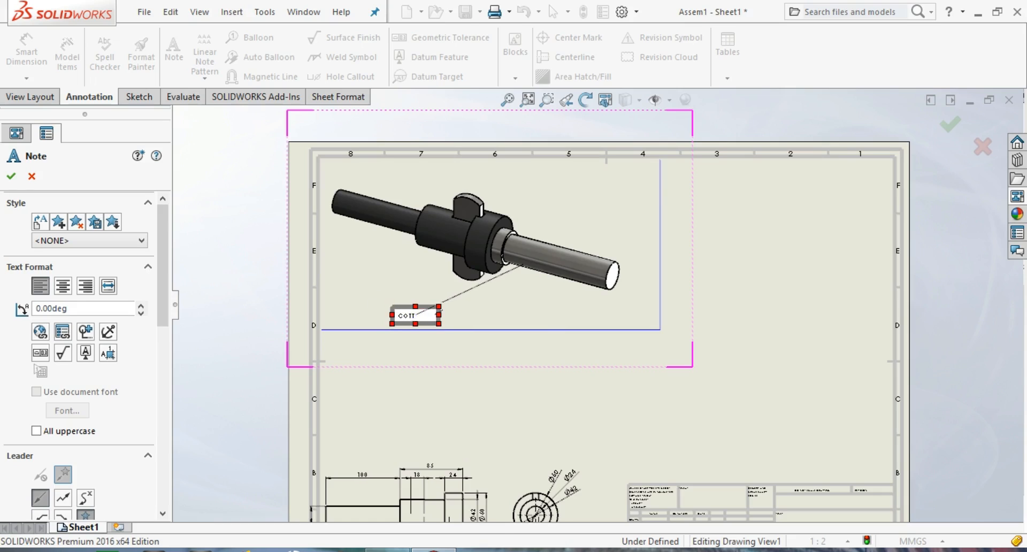
pyautogui.write('ER')
pyautogui.press('Return')
pyautogui.write('JOI')
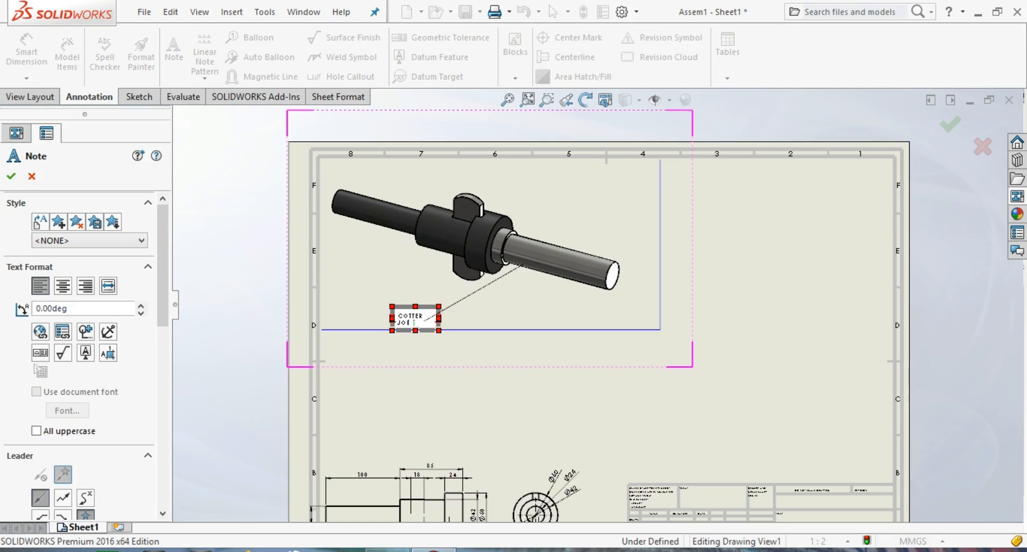
pyautogui.write('NT ASSE')
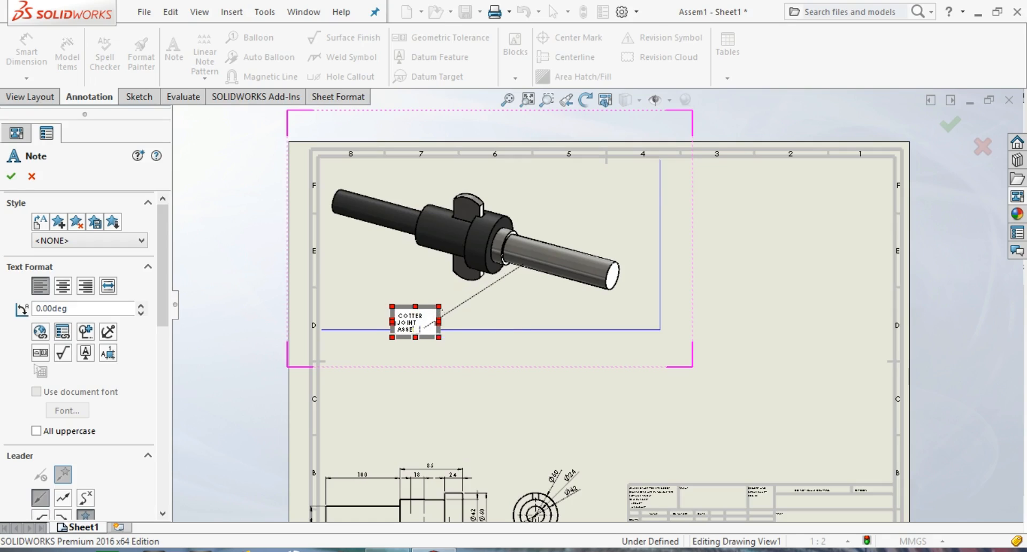
pyautogui.write('MBLY')
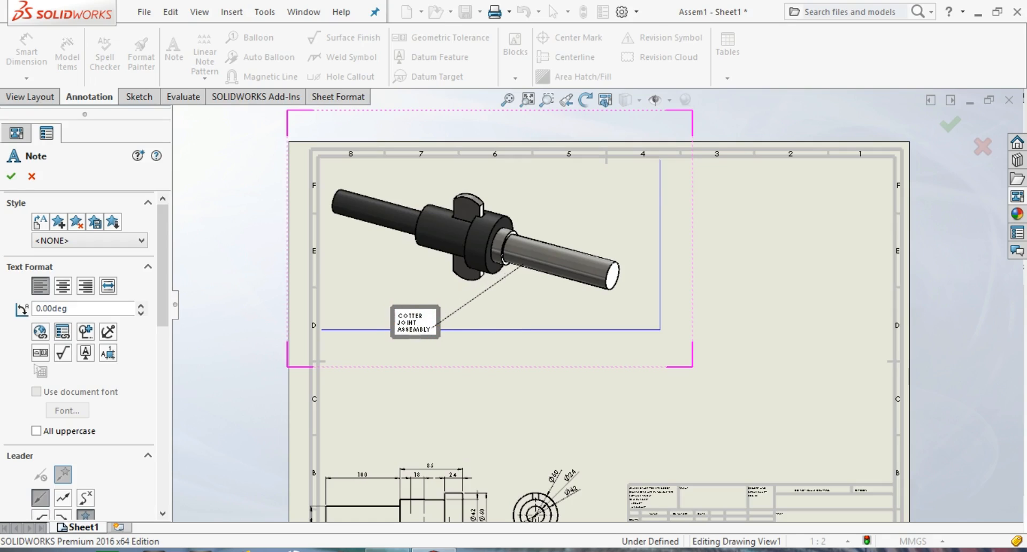
# Step: Widen the note box further and set its whole text to Century Schoolbook with a height of 20 points
pyautogui.moveTo(440, 322); pyautogui.dragTo(397, 320)
pyautogui.rightClick(417, 319)
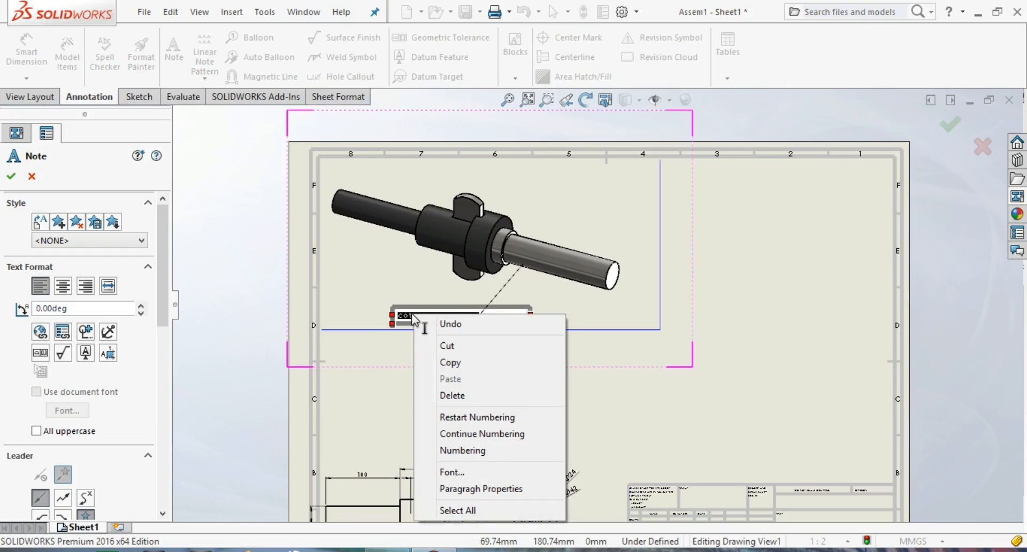
pyautogui.click(412, 315)
pyautogui.moveTo(478, 317); pyautogui.dragTo(397, 315)
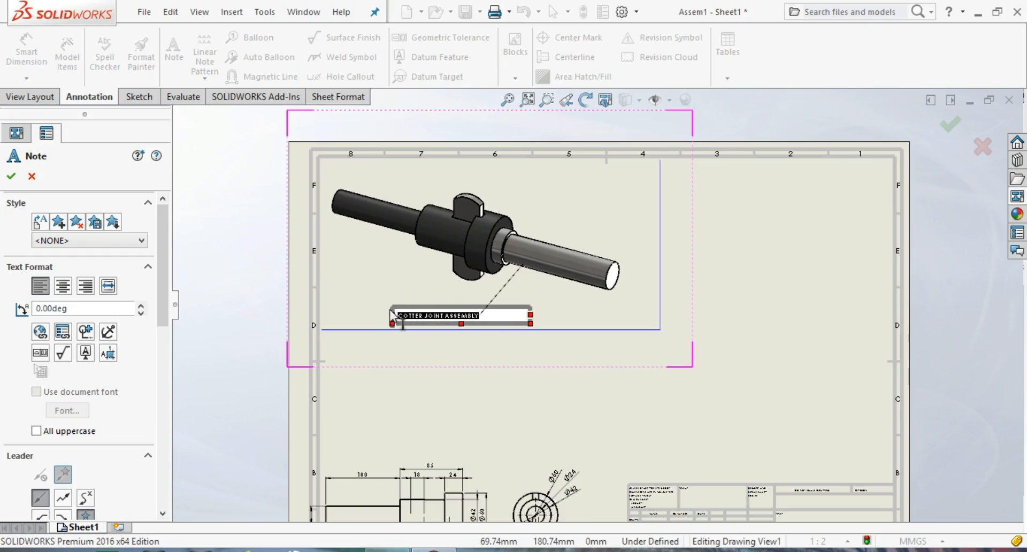
pyautogui.rightClick(424, 316)
pyautogui.click(474, 471)
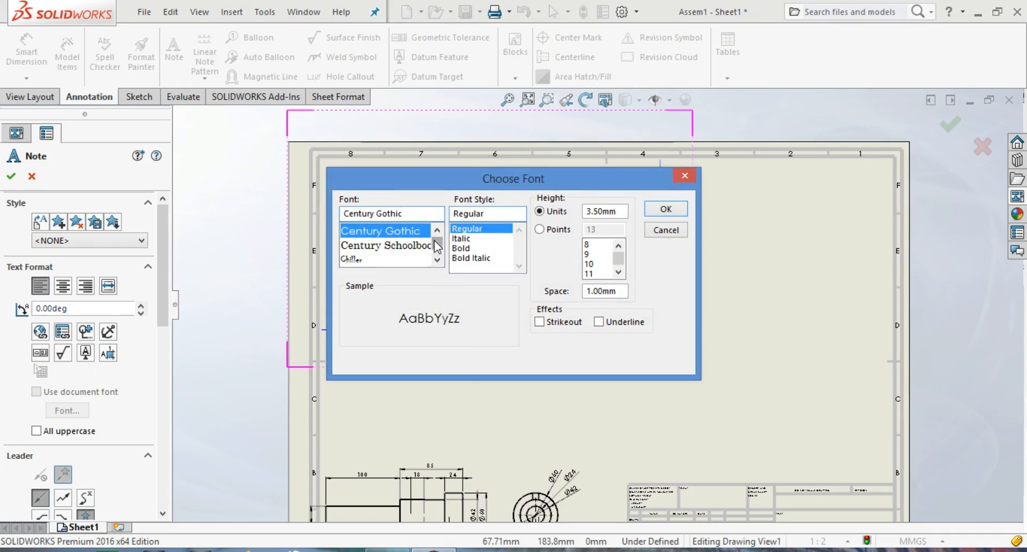
pyautogui.click(418, 247)
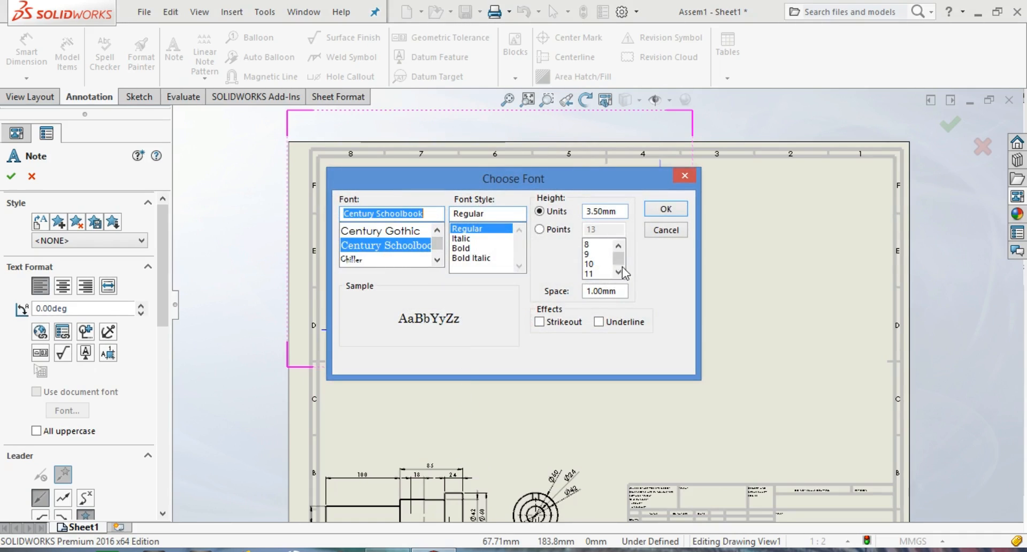
pyautogui.click(546, 229)
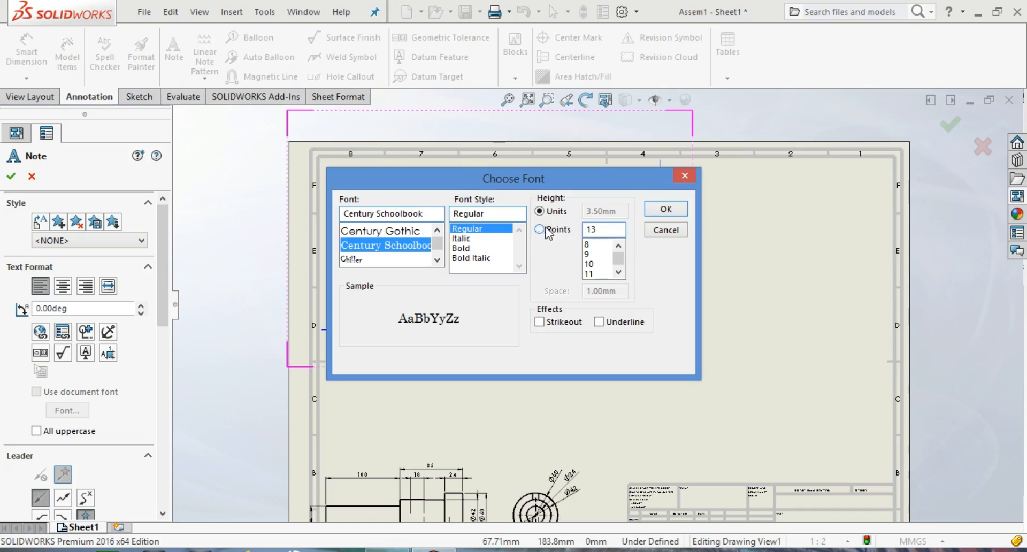
pyautogui.click(619, 273)
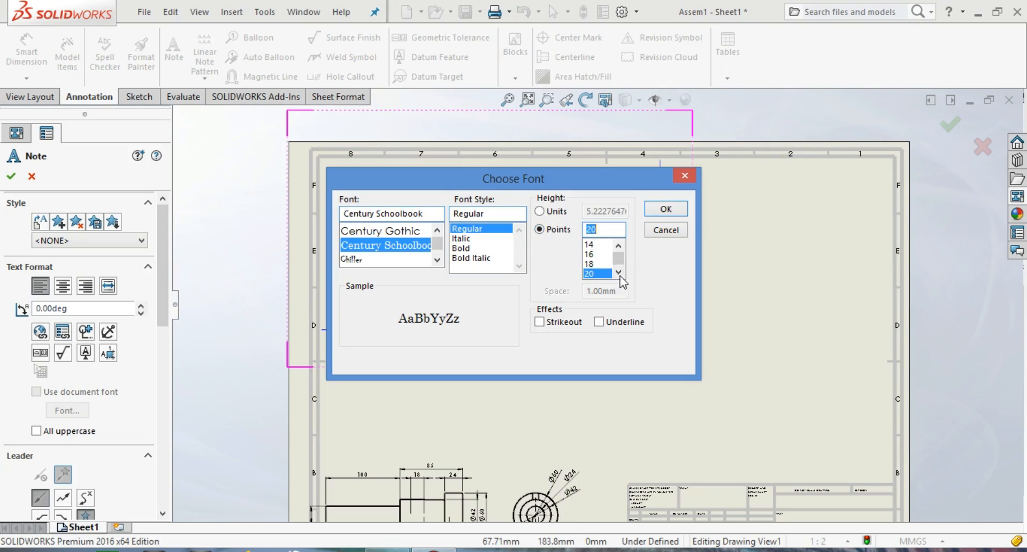
pyautogui.click(678, 209)
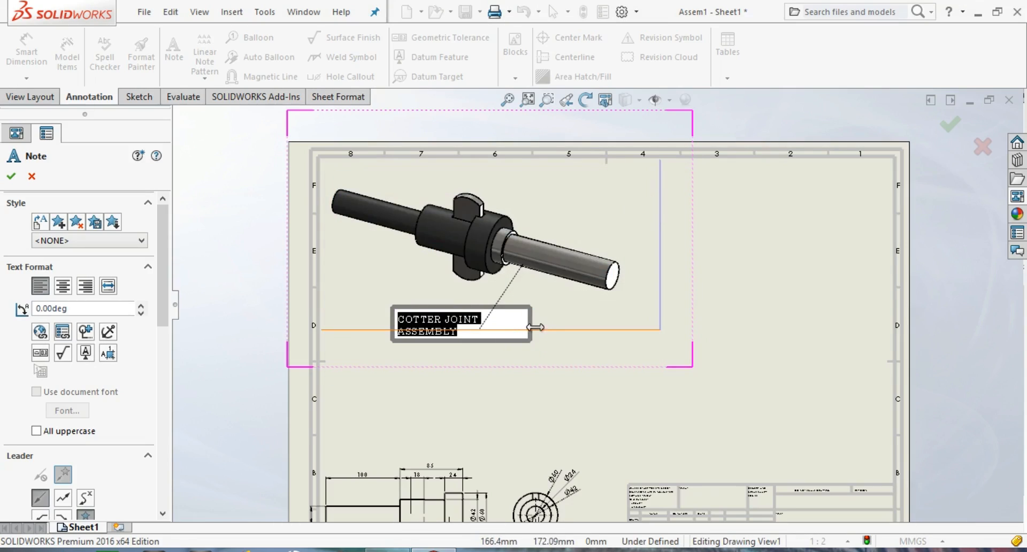
# Step: Stretch the note box to fit its text on a single line, accept the note, and reposition it below the assembly with a vertical leader
pyautogui.moveTo(545, 324); pyautogui.dragTo(566, 324)
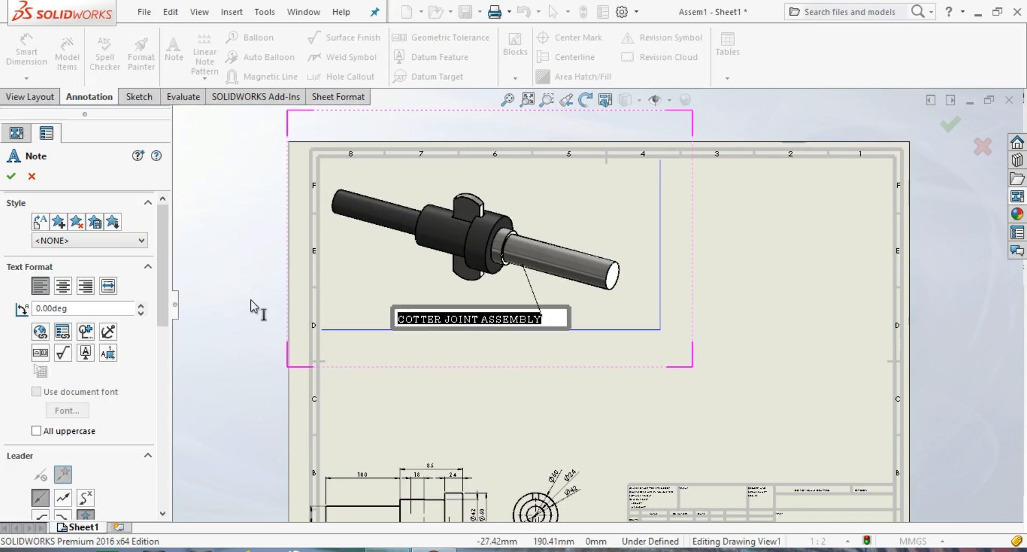
pyautogui.click(287, 339)
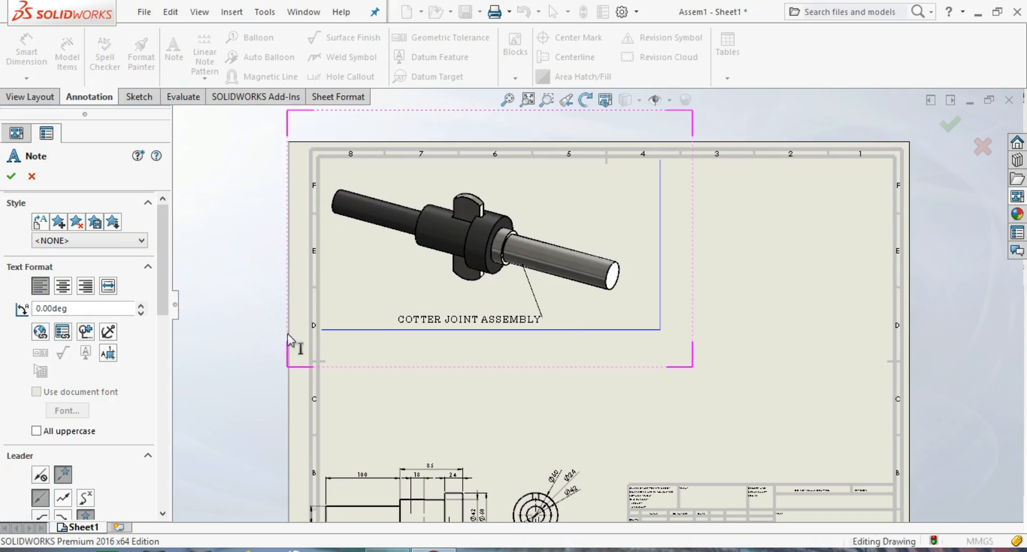
pyautogui.click(11, 176)
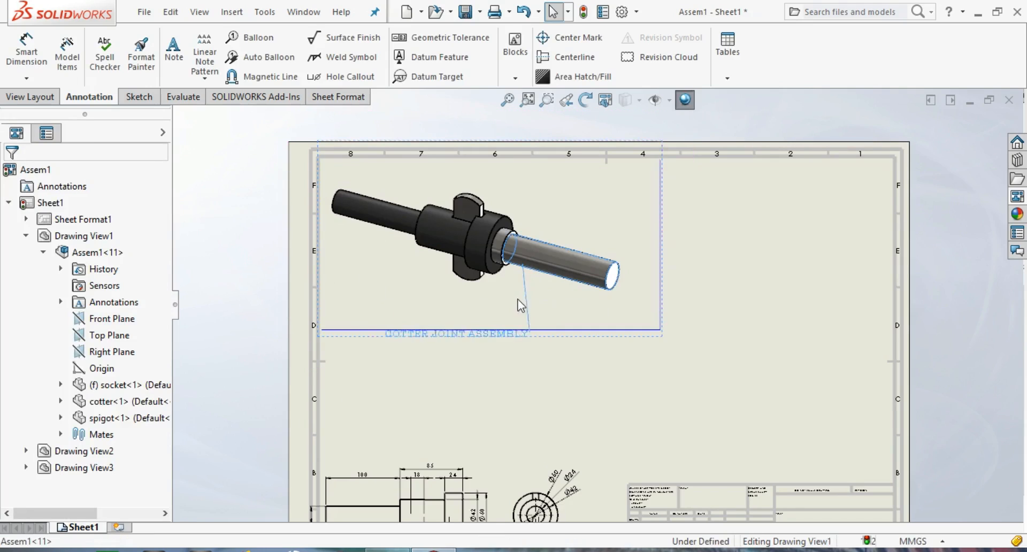
pyautogui.moveTo(518, 300); pyautogui.dragTo(511, 286)
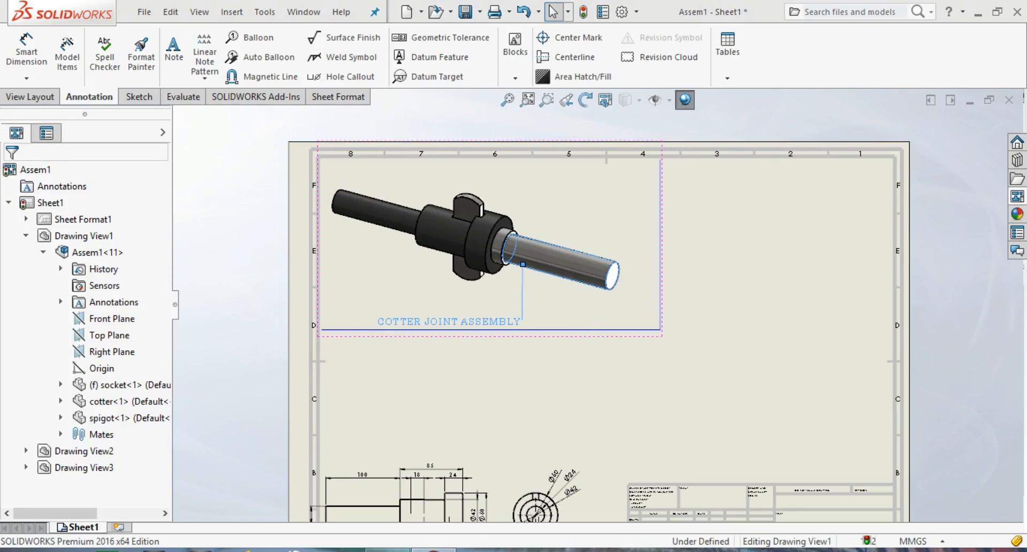
pyautogui.click(261, 277)
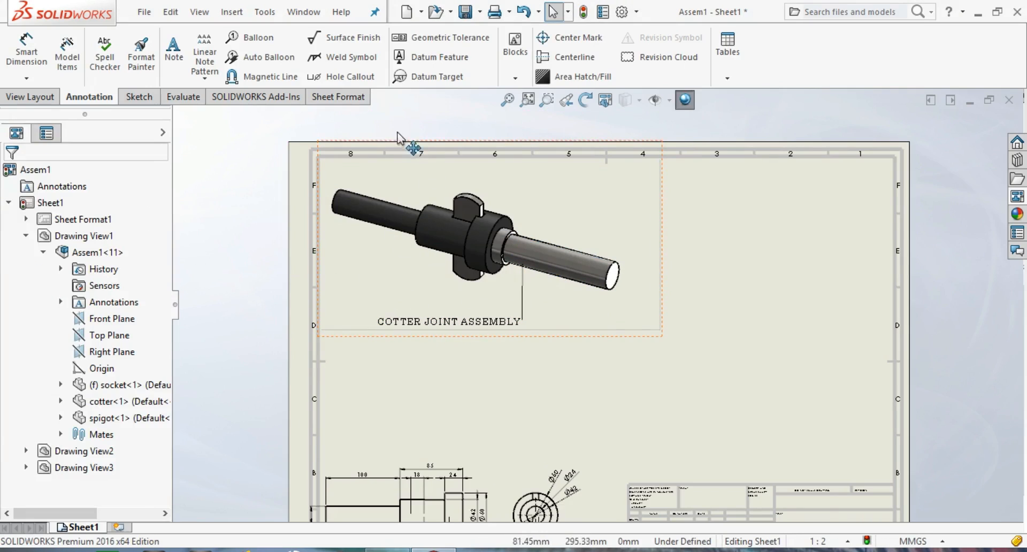
# Step: Attach circular item-number balloons to the socket, spigot and cotter in the trimetric assembly view
pyautogui.scroll(1, 499, 272)
pyautogui.scroll(-1, 596, 229)
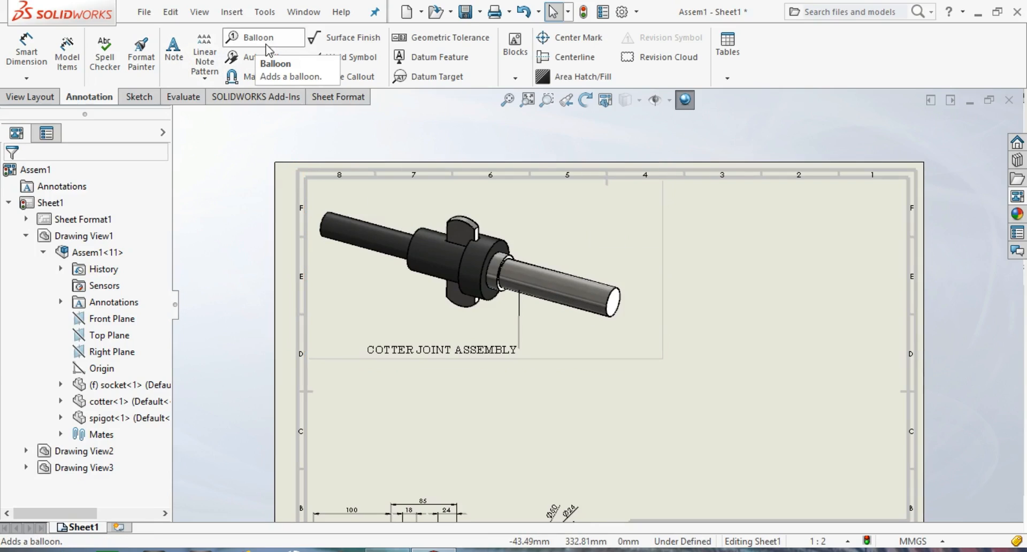
pyautogui.click(339, 222)
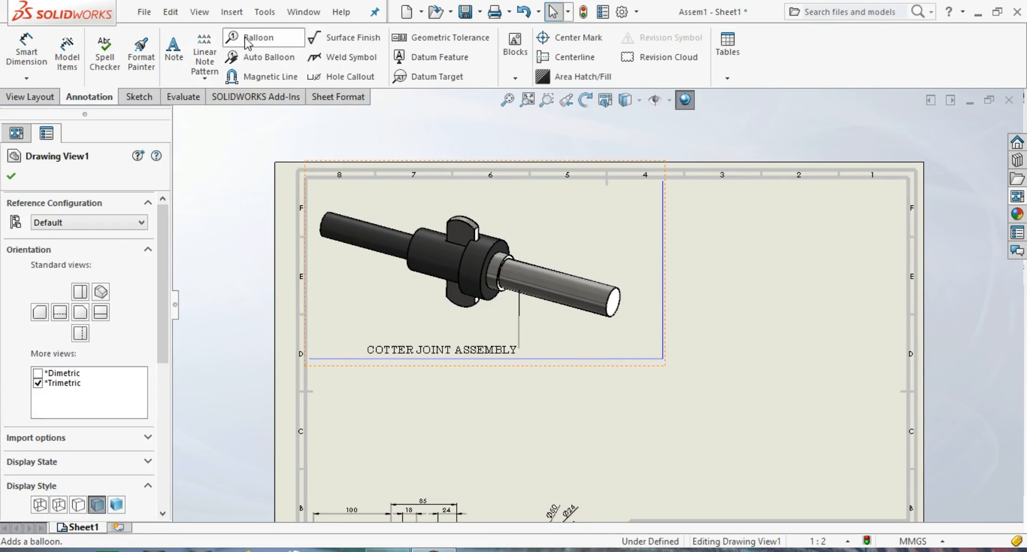
pyautogui.click(246, 38)
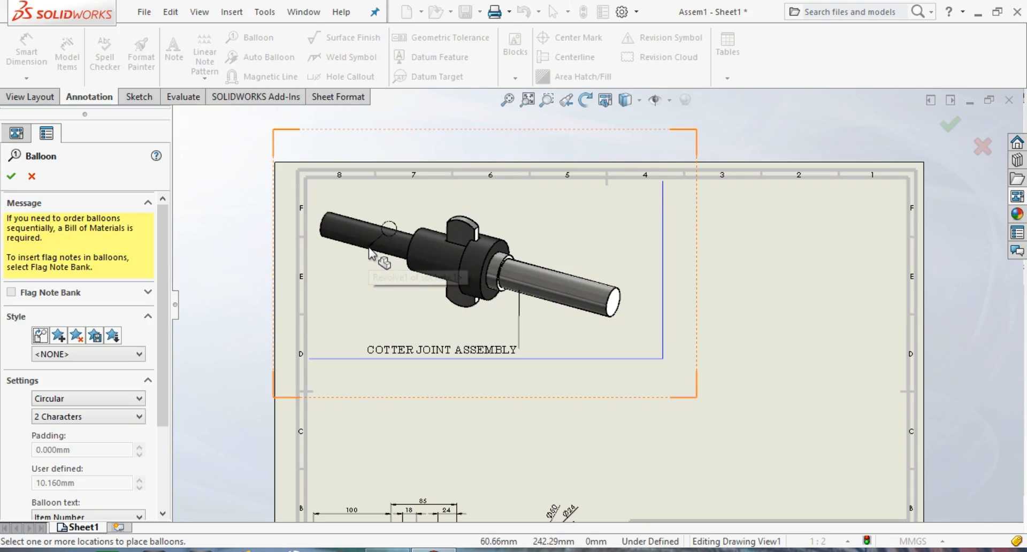
pyautogui.click(374, 230)
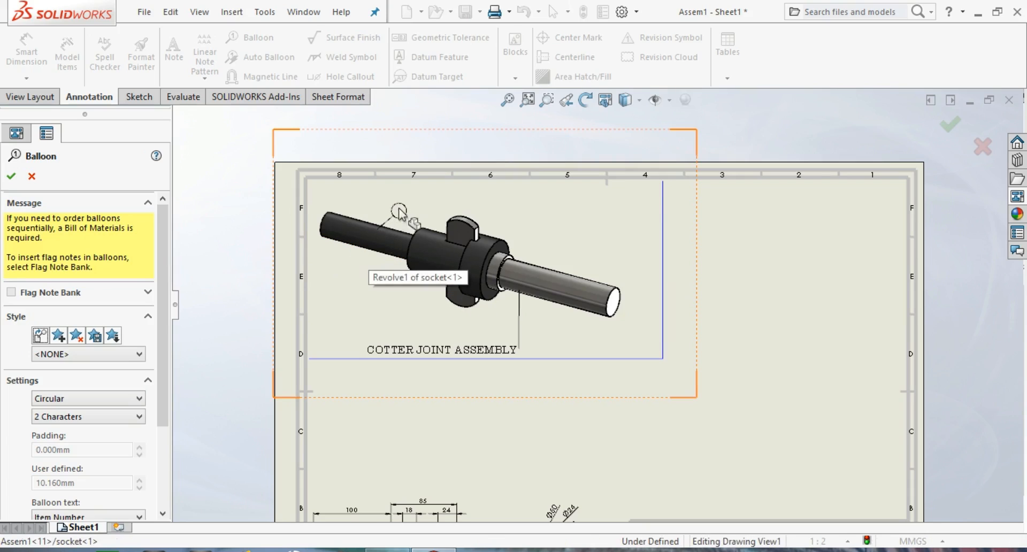
pyautogui.click(458, 195)
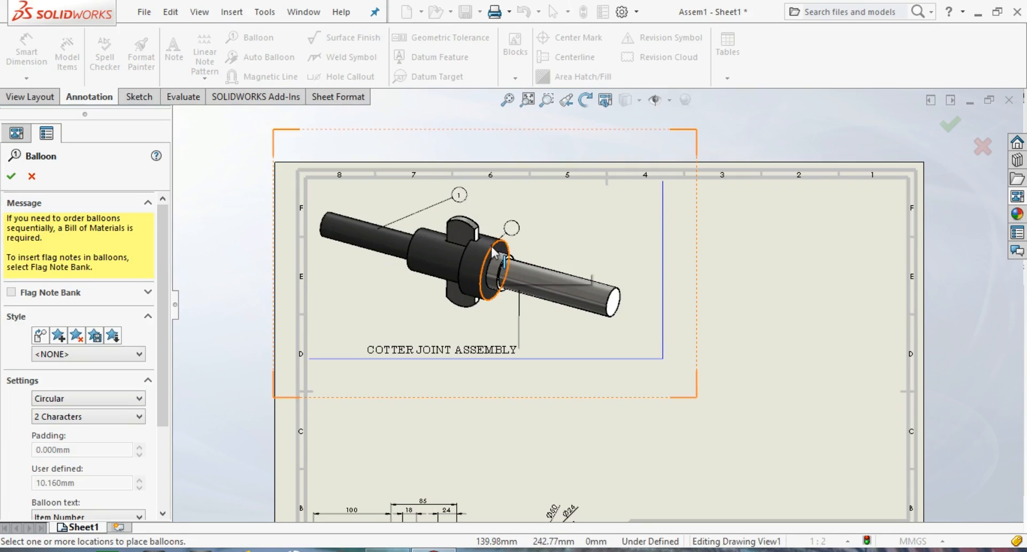
pyautogui.click(557, 273)
pyautogui.click(601, 222)
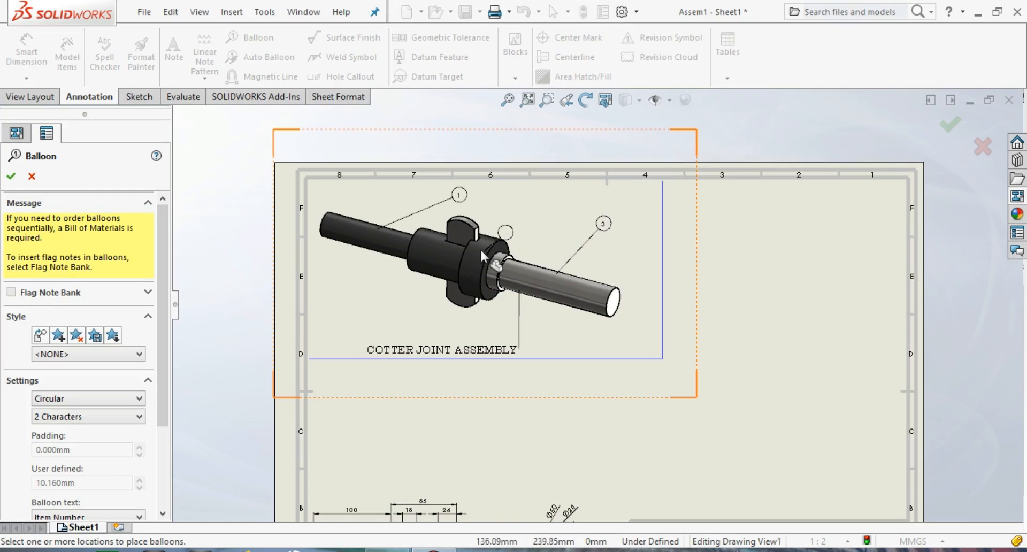
pyautogui.click(475, 229)
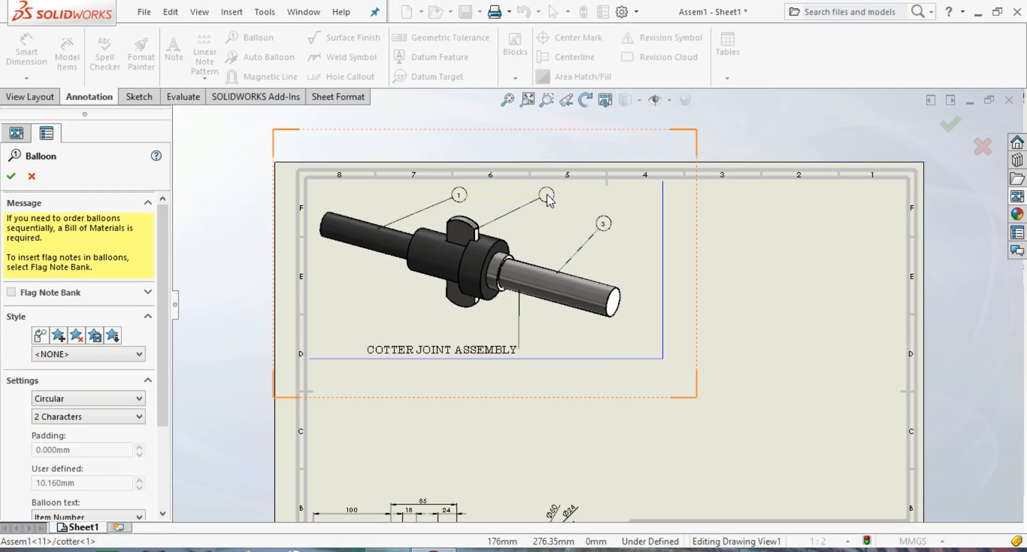
pyautogui.click(545, 194)
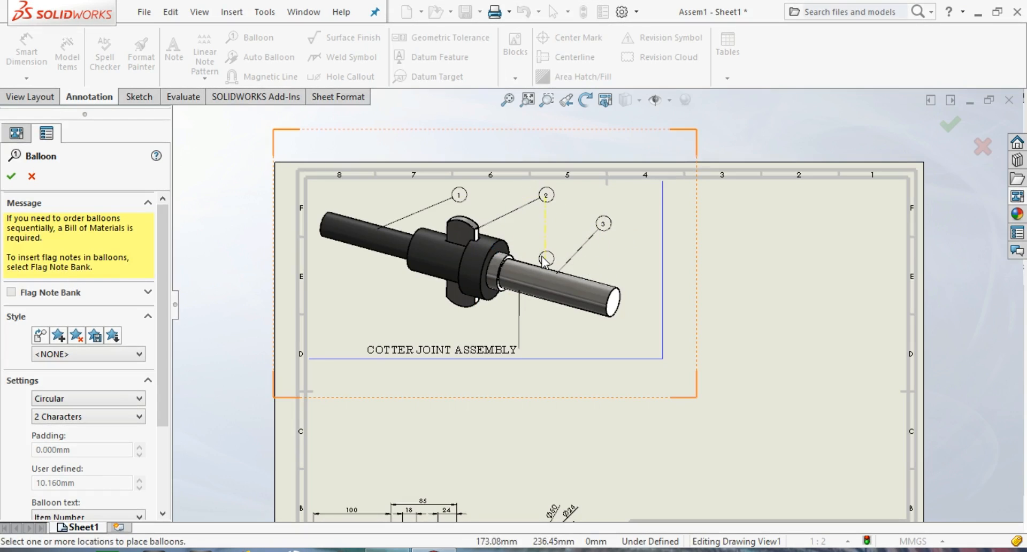
pyautogui.press('Escape')
# Step: Load the cotter part from the project 1 folder as the source for new drawing views
pyautogui.scroll(1, 589, 278)
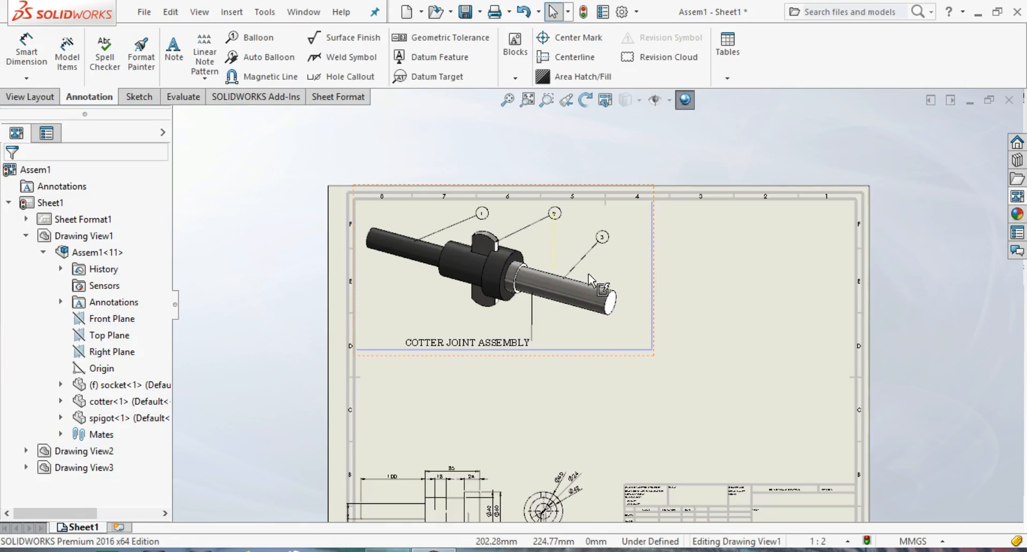
pyautogui.scroll(-1, 650, 264)
pyautogui.scroll(1, 592, 298)
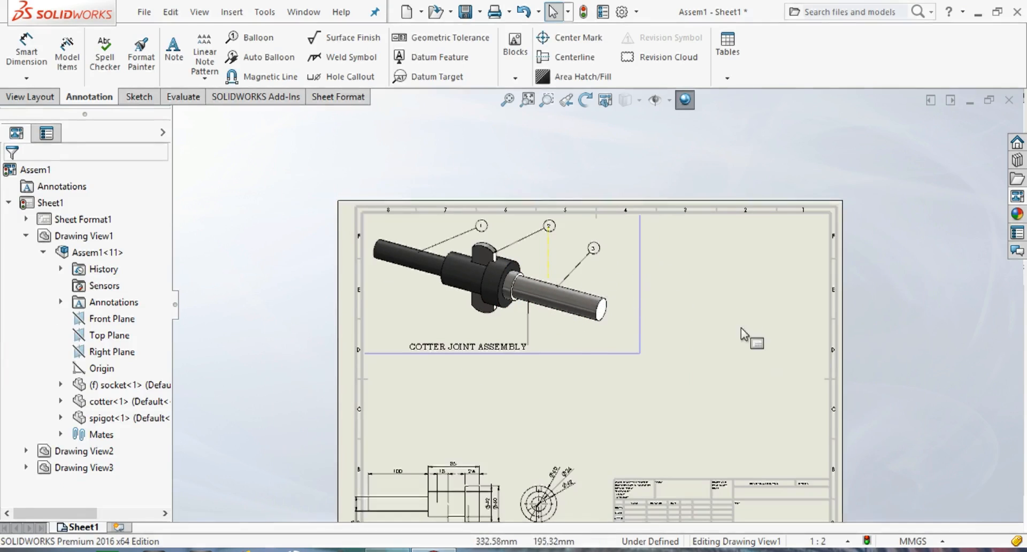
pyautogui.scroll(-1, 802, 344)
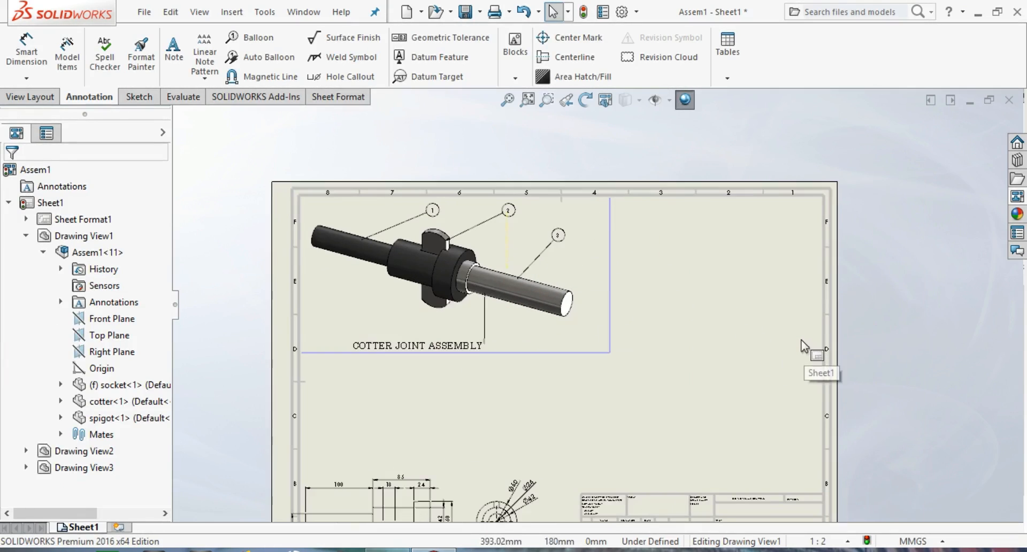
pyautogui.click(1017, 196)
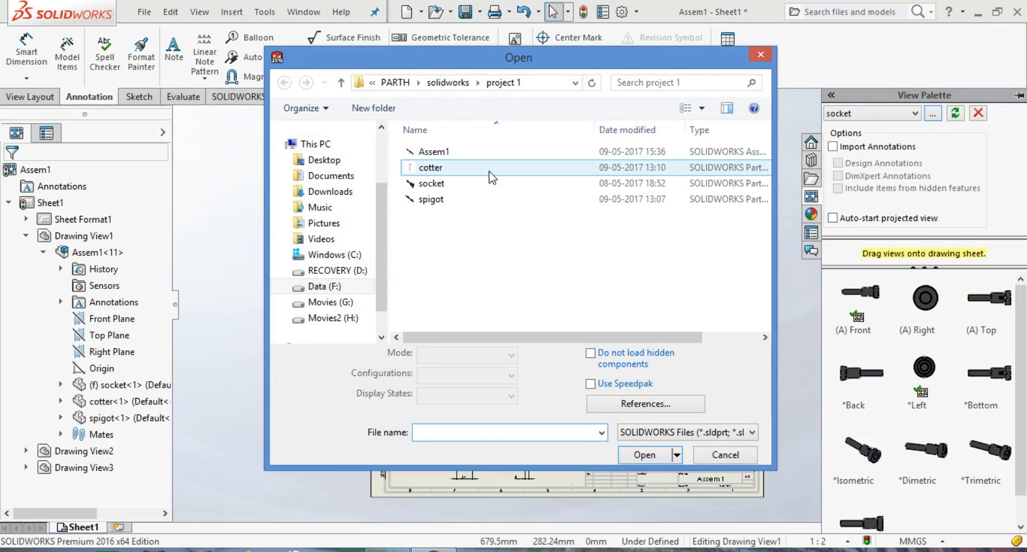
pyautogui.click(489, 170)
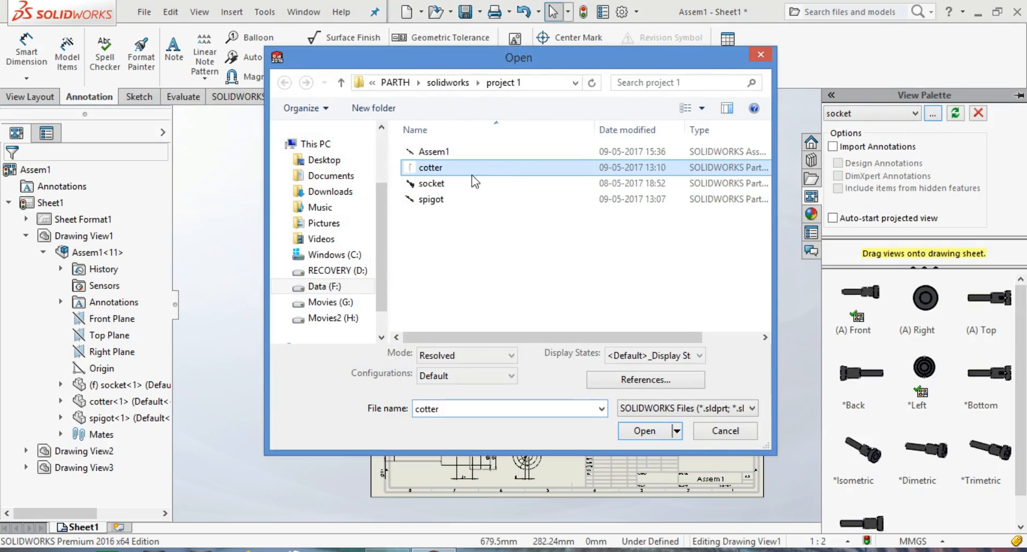
pyautogui.click(663, 432)
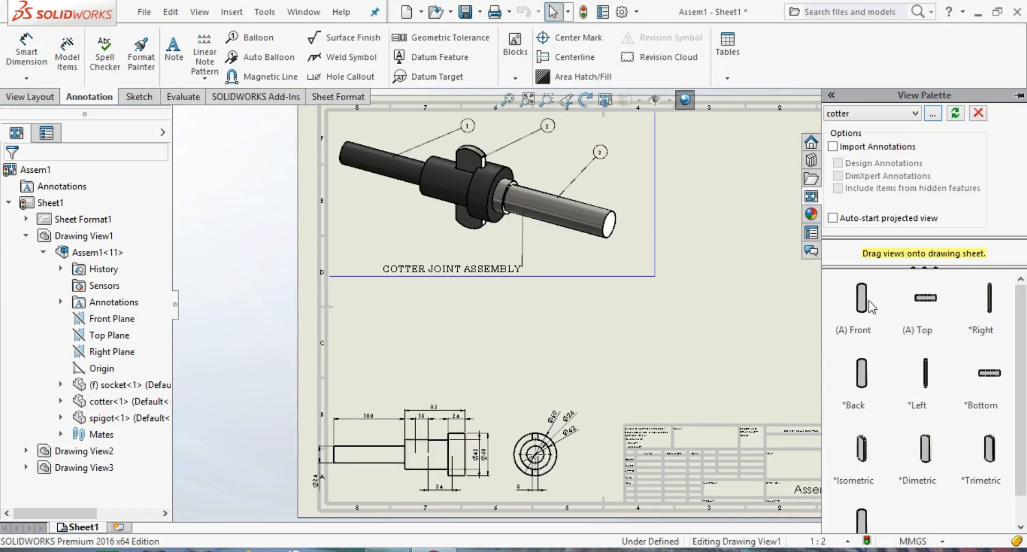
# Step: Place the cotter's front view below the assembly view's frame and its right view directly beside it
pyautogui.moveTo(870, 307); pyautogui.dragTo(566, 456)
pyautogui.moveTo(444, 352); pyautogui.dragTo(429, 331)
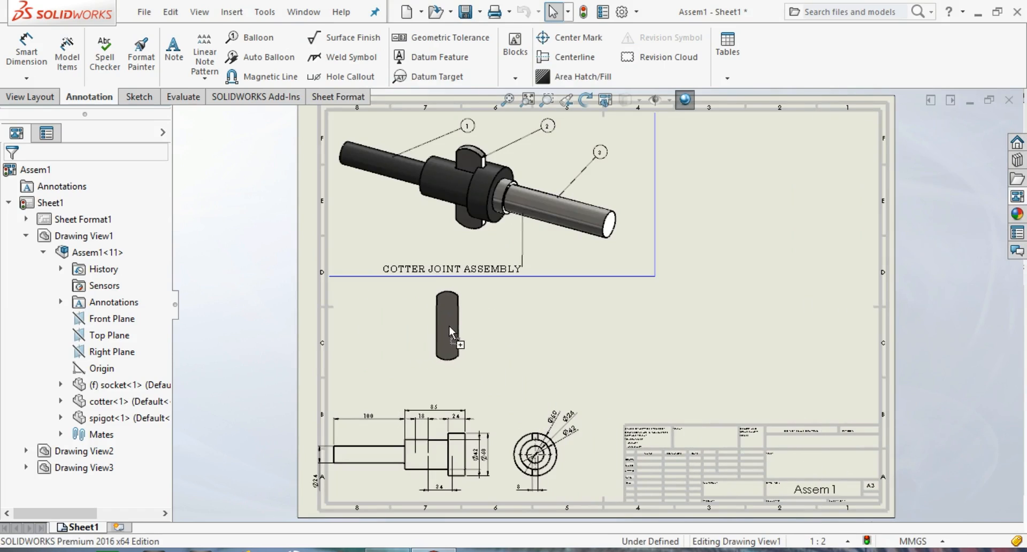
pyautogui.moveTo(345, 321); pyautogui.dragTo(359, 332)
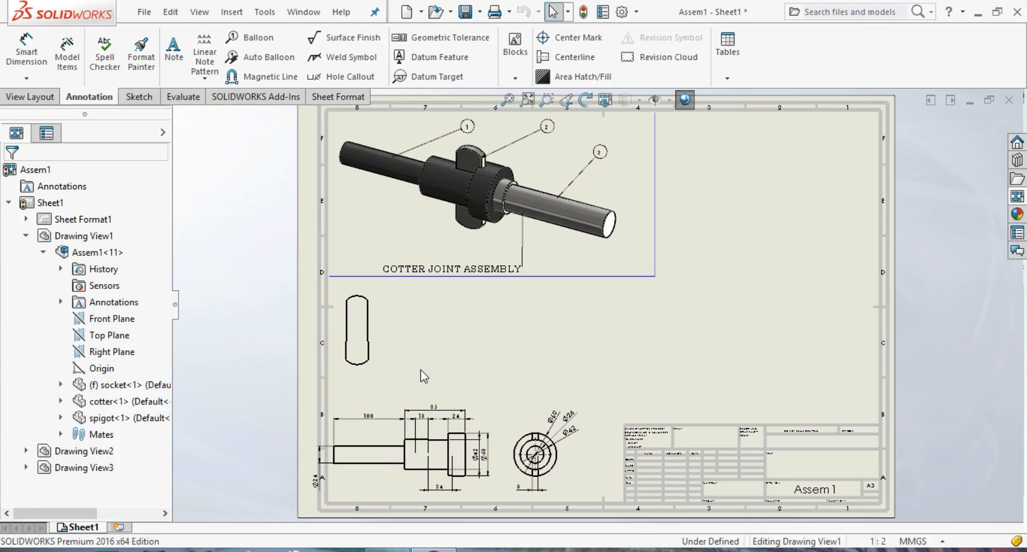
pyautogui.click(1017, 196)
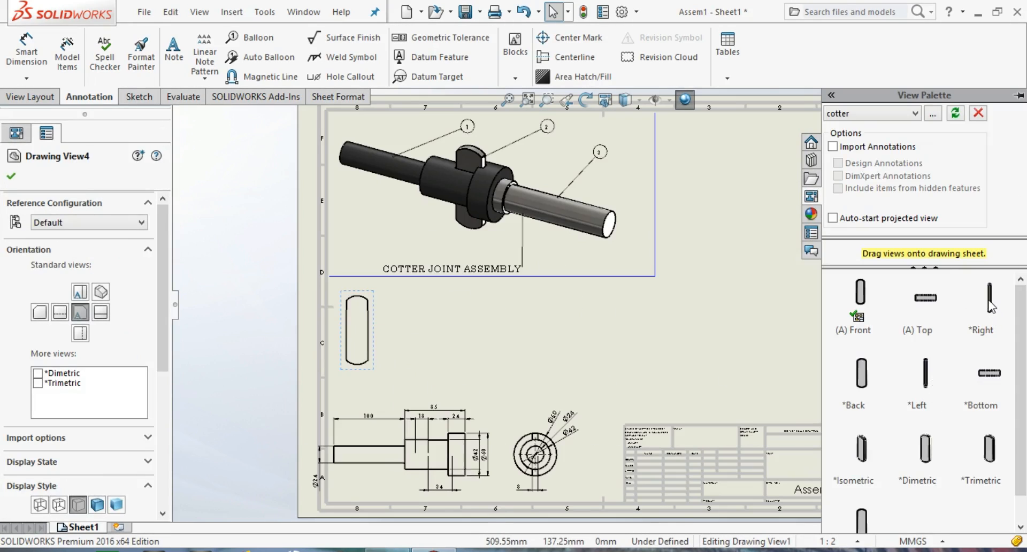
pyautogui.moveTo(989, 306)
pyautogui.mouseDown()
pyautogui.moveTo(532, 430)
pyautogui.moveTo(426, 307)
pyautogui.moveTo(393, 318)
pyautogui.mouseUp()
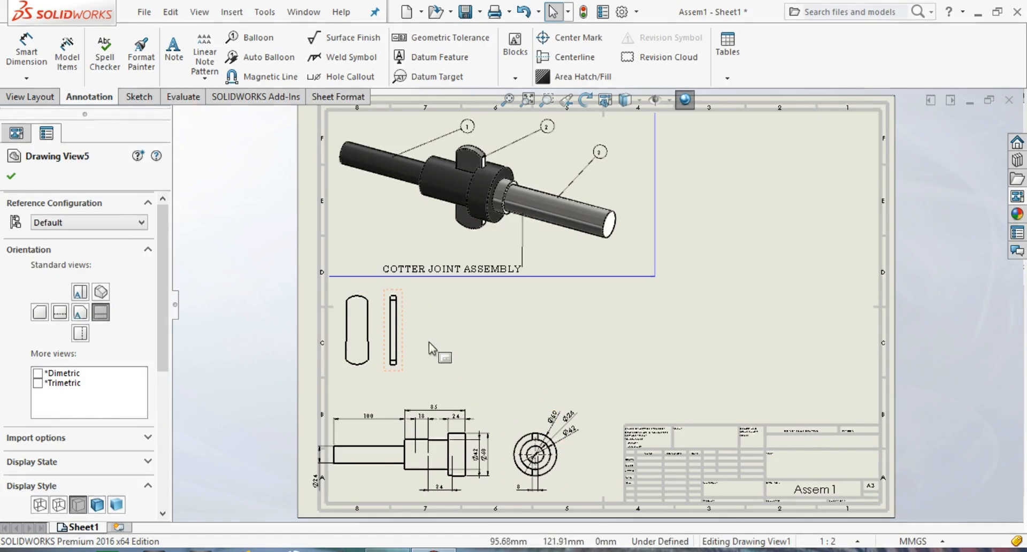
pyautogui.click(480, 325)
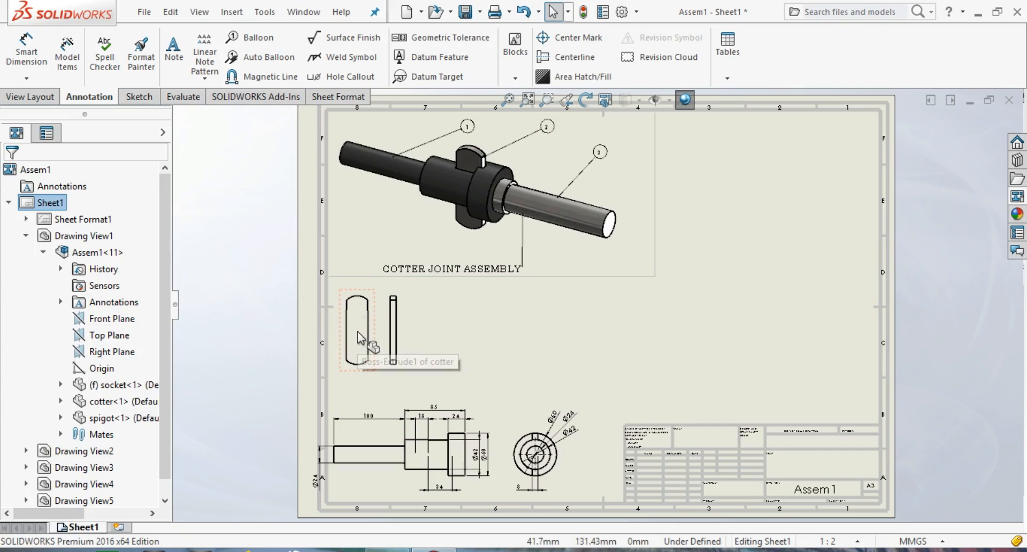
# Step: Insert the model dimensions into the cotter's front and right views, with importing items into all views enabled
pyautogui.click(373, 361)
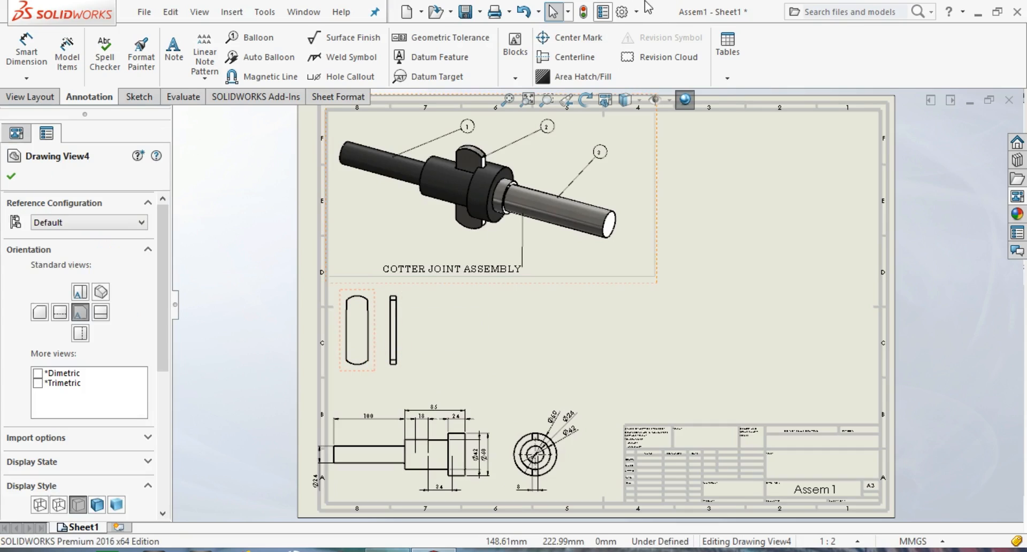
pyautogui.keyDown('ctrl'); pyautogui.click(394, 369); pyautogui.keyUp('ctrl')
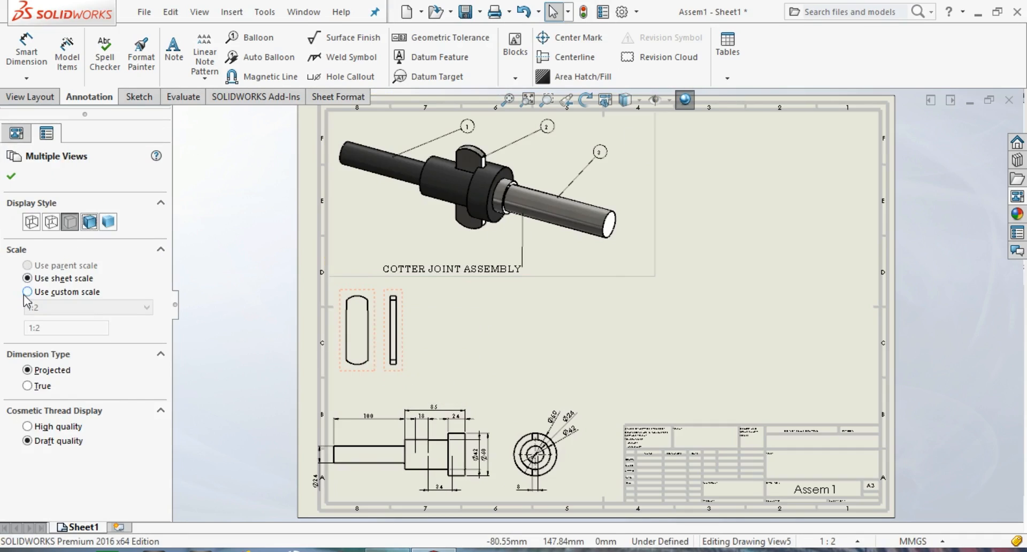
pyautogui.click(79, 63)
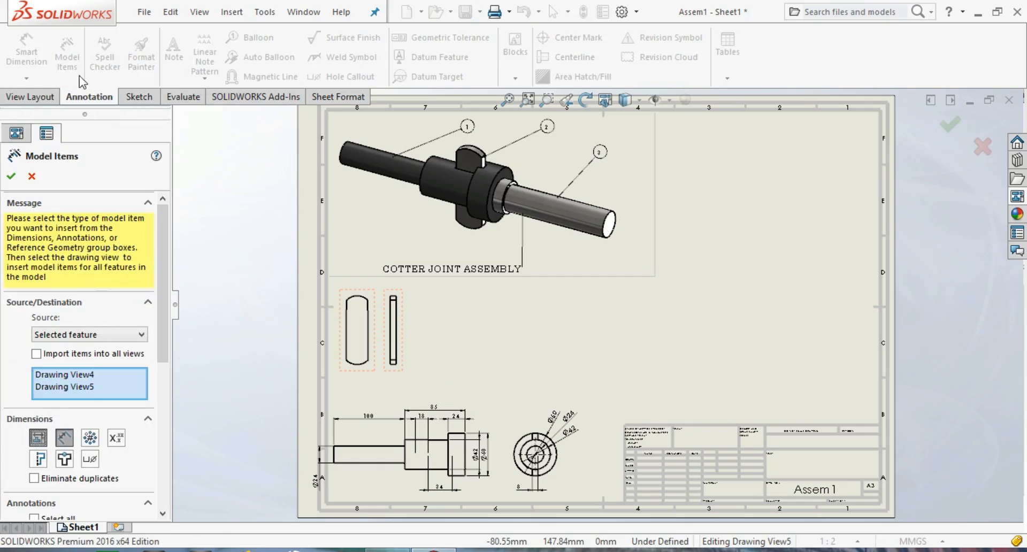
pyautogui.click(37, 354)
pyautogui.moveTo(165, 338); pyautogui.dragTo(153, 457)
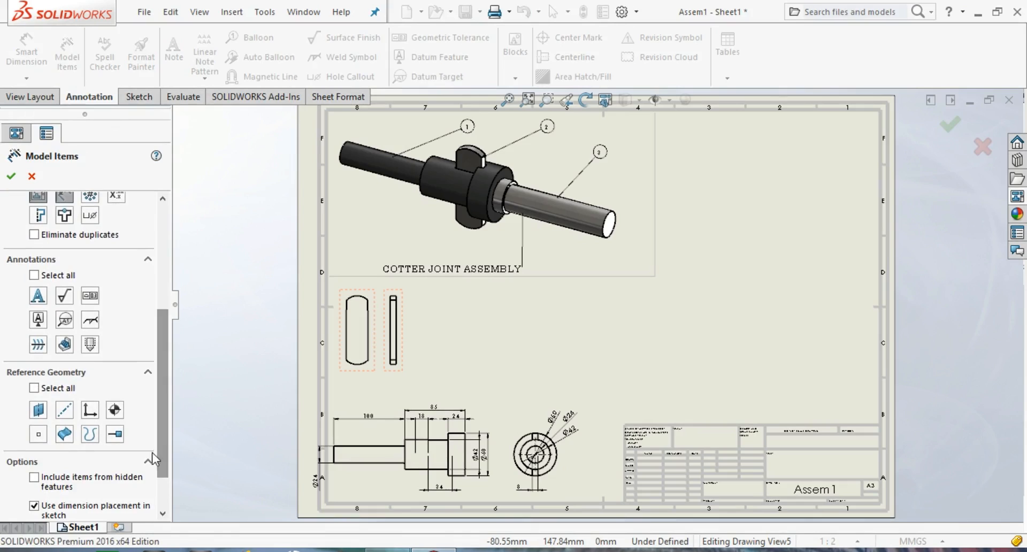
pyautogui.click(11, 176)
pyautogui.click(556, 284)
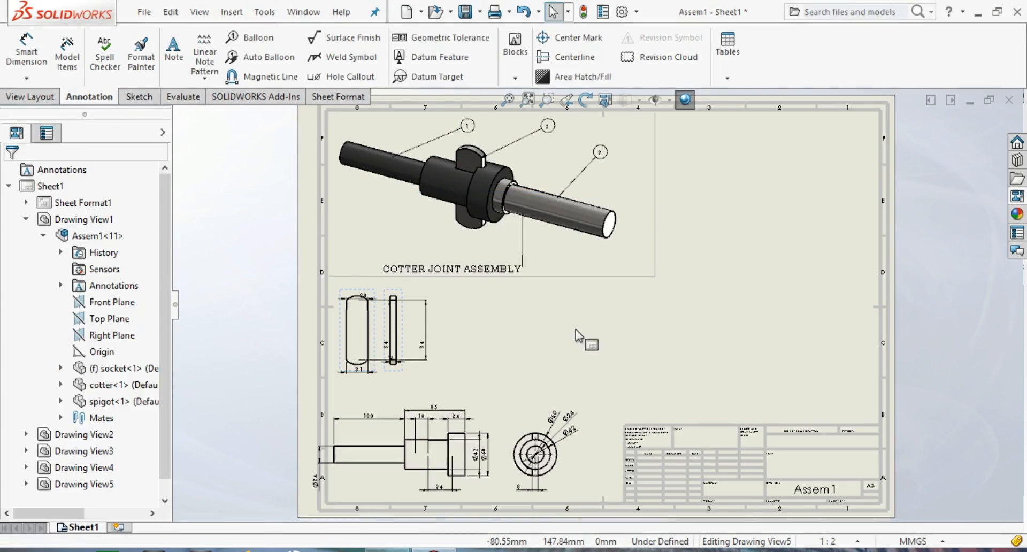
# Step: Move the cotter's 8 thickness, 84 height and 30 width dimensions clear of the view outlines
pyautogui.scroll(-3, 450, 333)
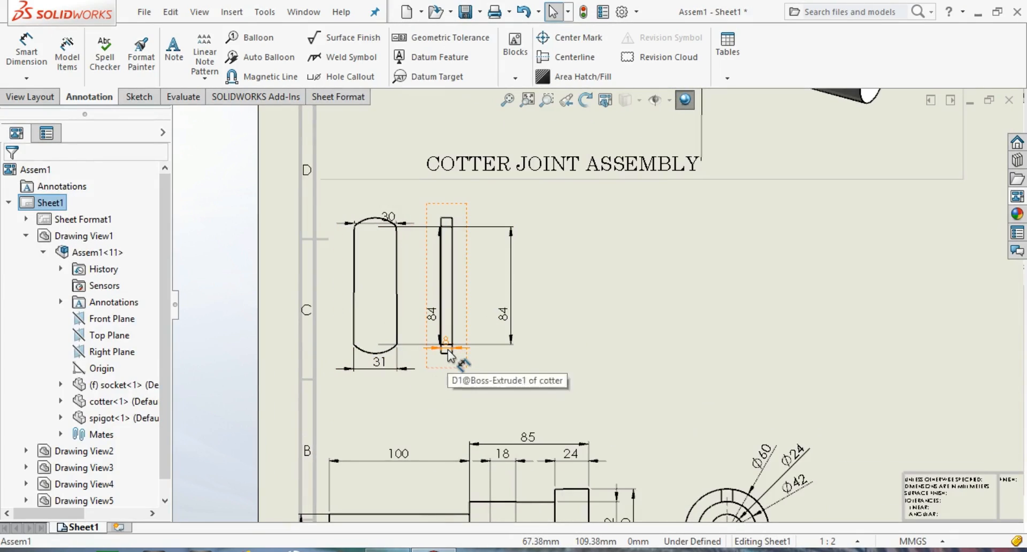
pyautogui.moveTo(449, 356); pyautogui.dragTo(451, 394)
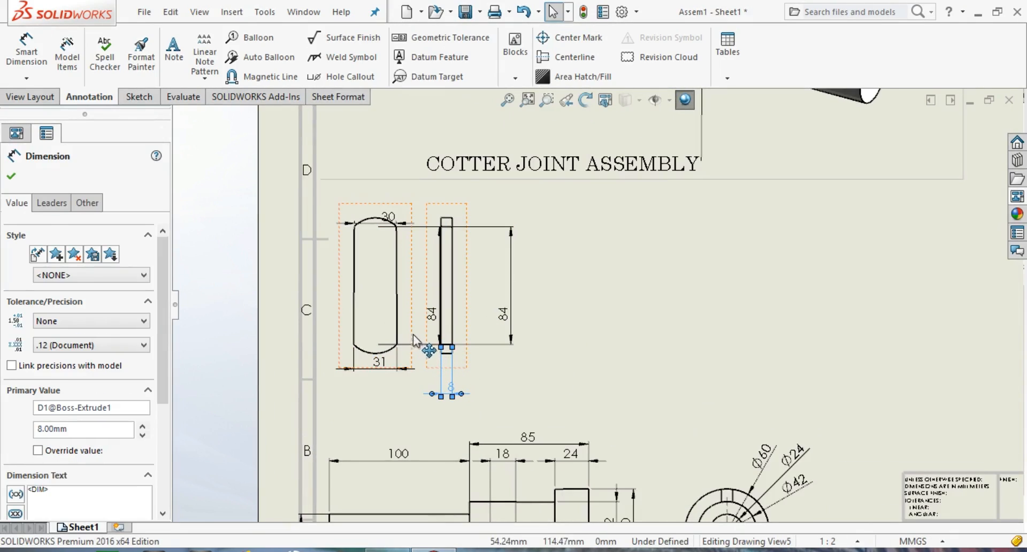
pyautogui.moveTo(430, 318); pyautogui.dragTo(414, 318)
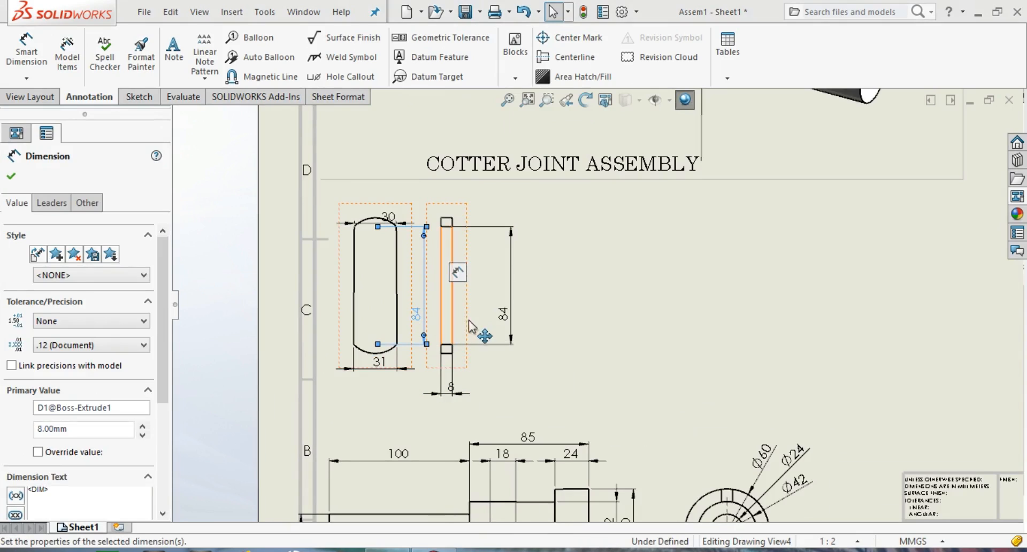
pyautogui.moveTo(389, 217); pyautogui.dragTo(377, 204)
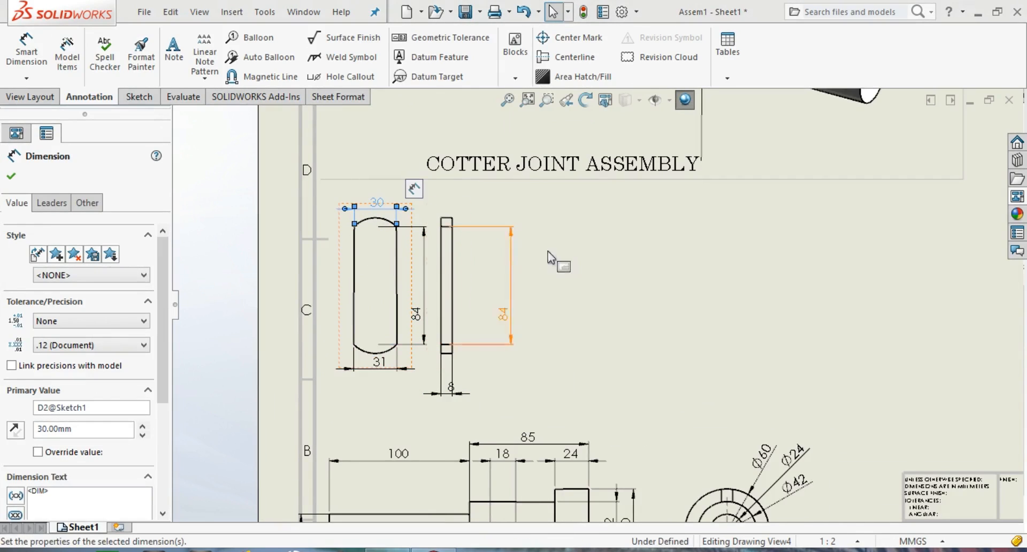
pyautogui.click(599, 288)
# Step: Add a bold 26-point note reading COTTER below the cotter's front view
pyautogui.scroll(3, 601, 292)
pyautogui.scroll(-1, 759, 275)
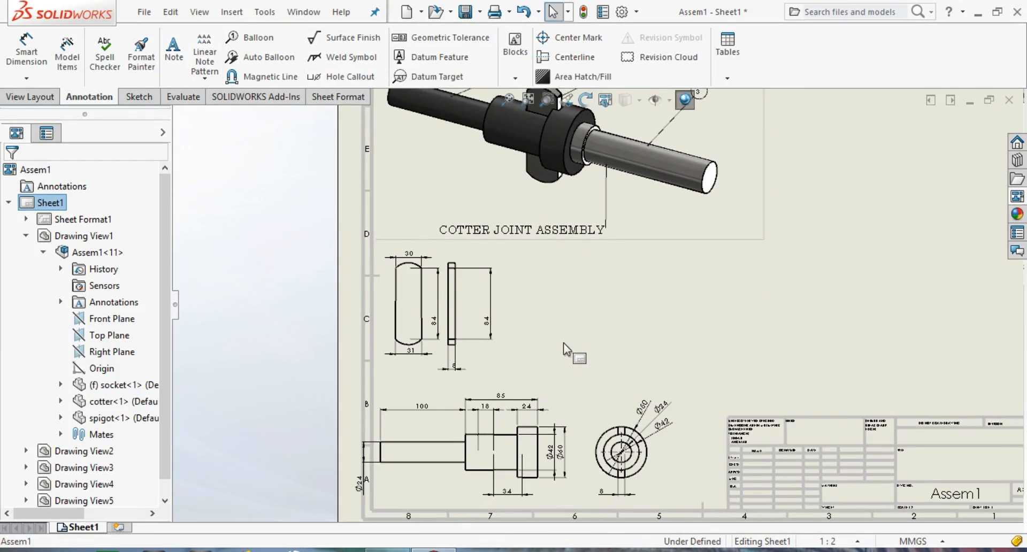
pyautogui.click(174, 54)
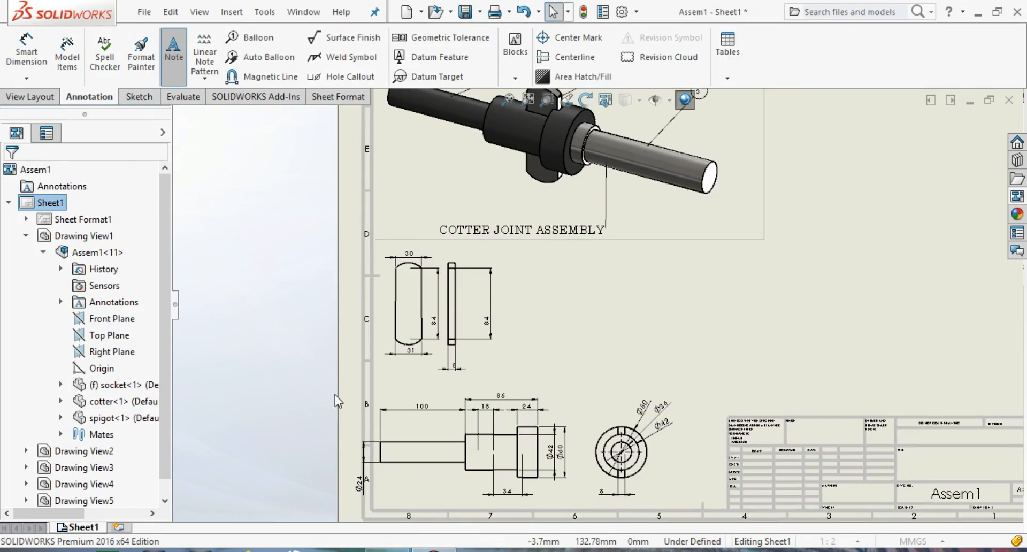
pyautogui.click(393, 379)
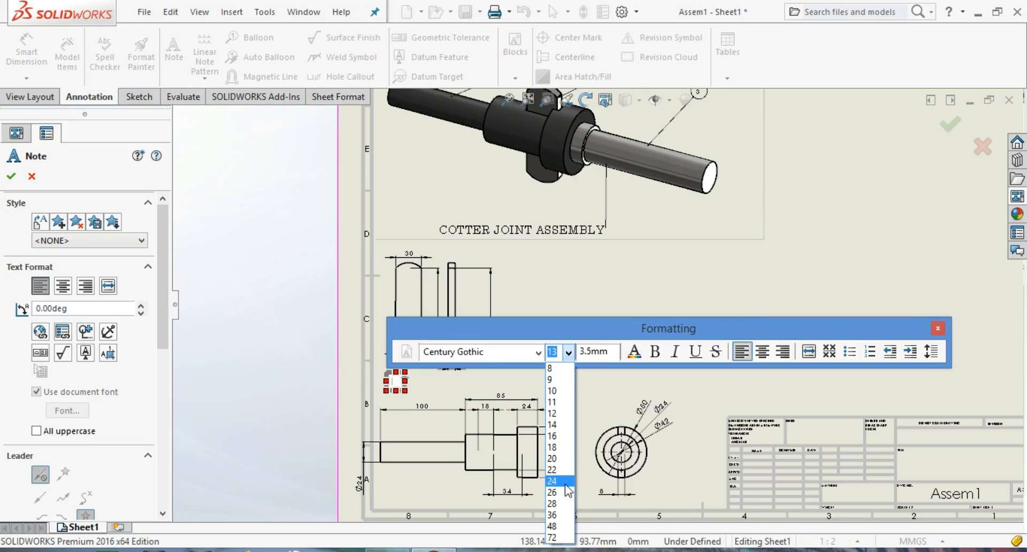
pyautogui.click(566, 491)
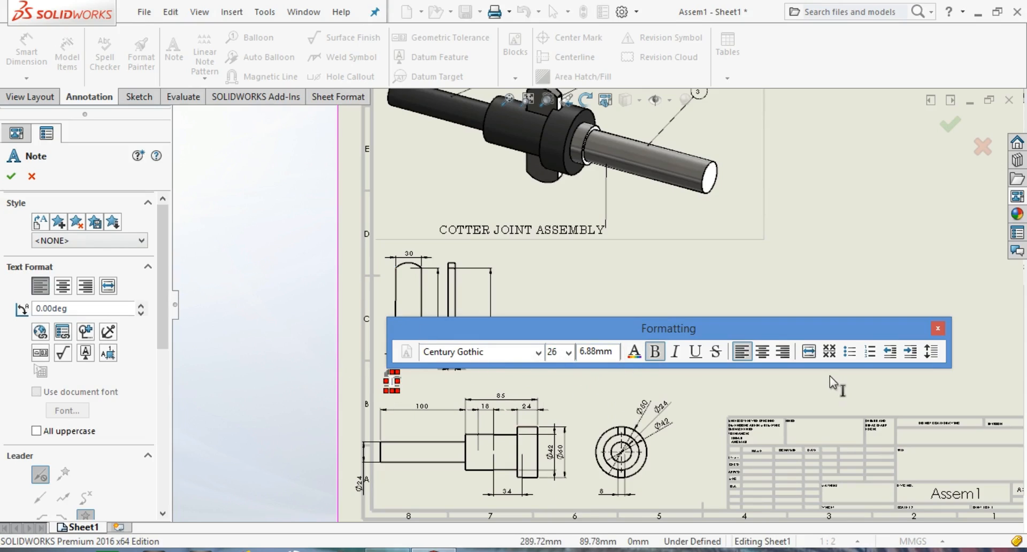
pyautogui.write('C')
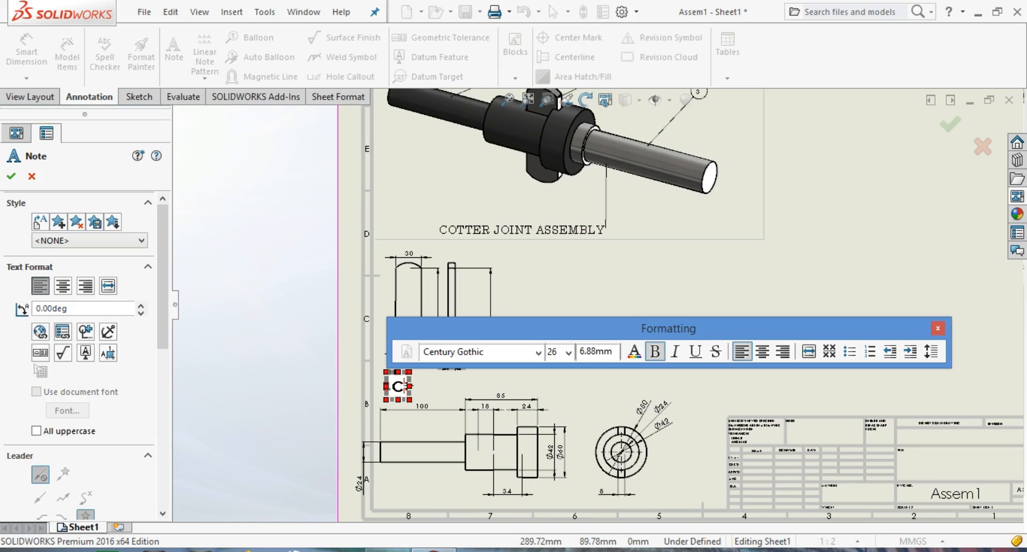
pyautogui.write('OTTER')
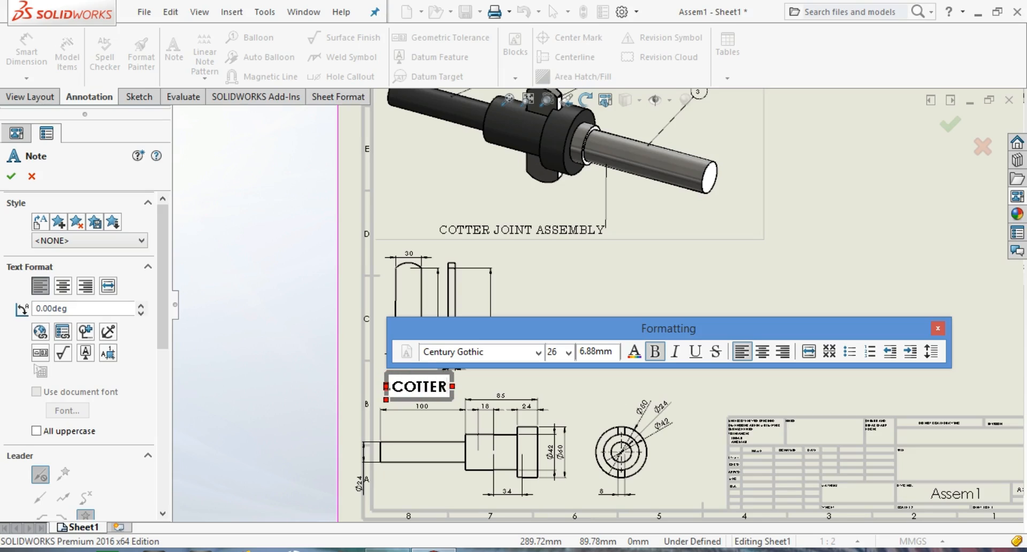
pyautogui.click(937, 330)
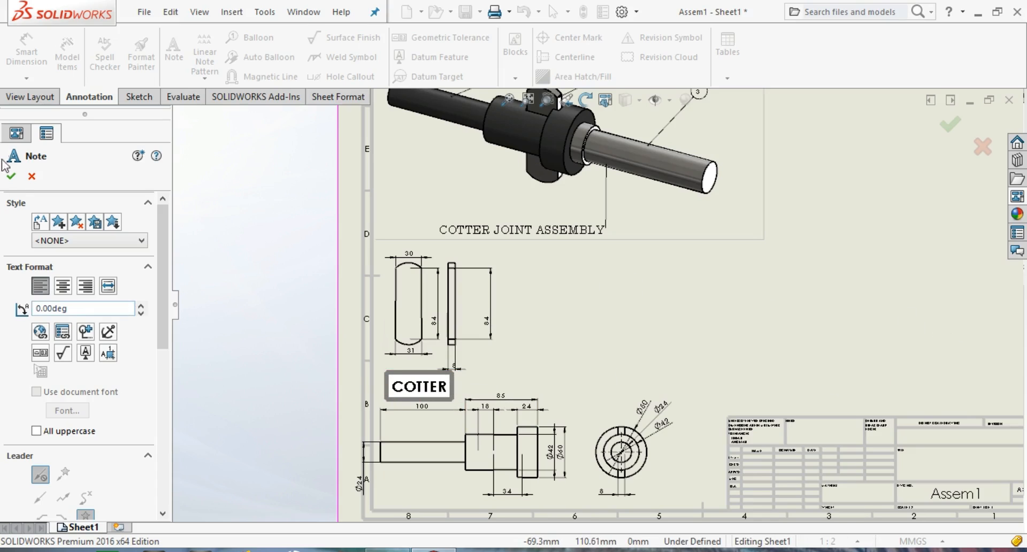
pyautogui.click(10, 176)
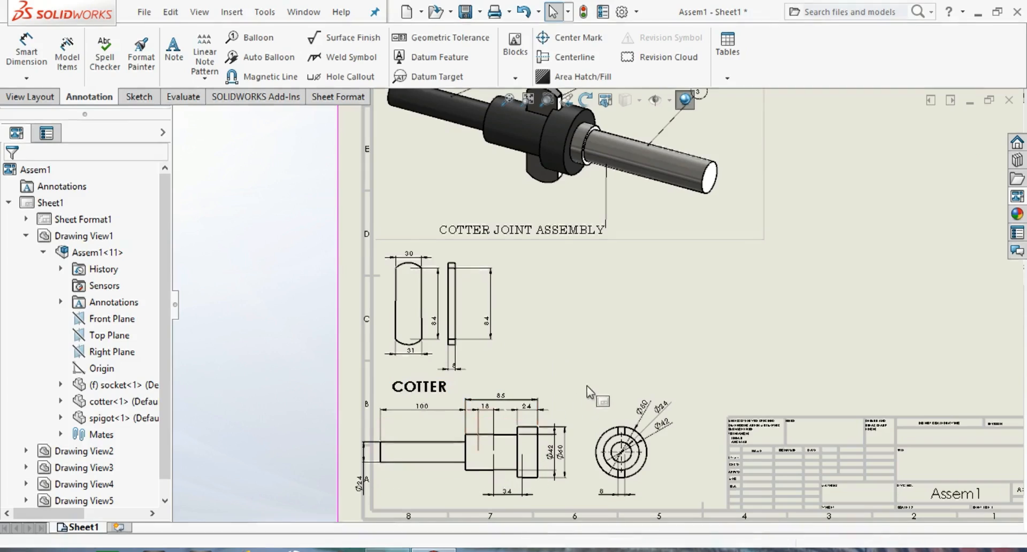
# Step: Add a bold 22-point note reading SOCKET below the socket's front view and shift it slightly into position
pyautogui.scroll(3, 588, 392)
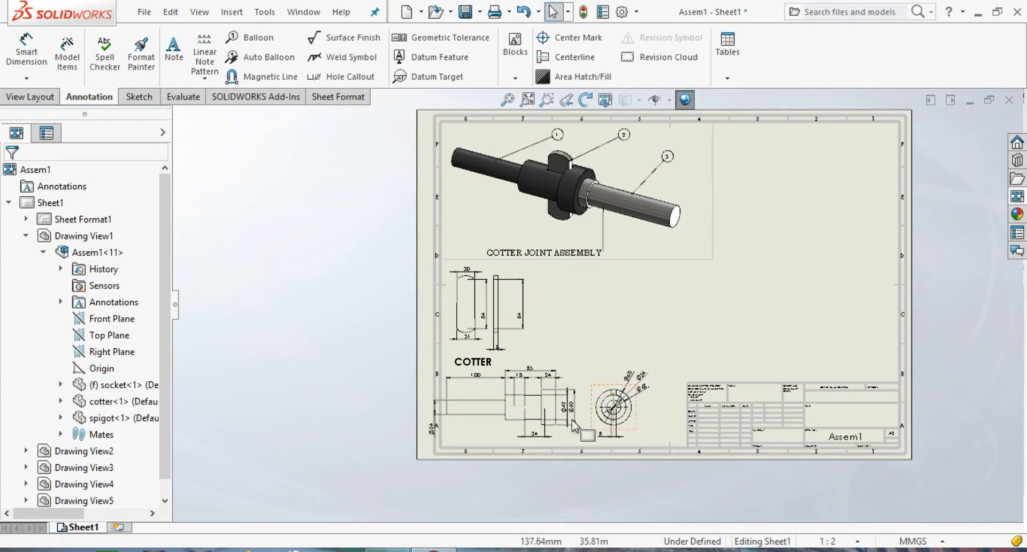
pyautogui.click(173, 49)
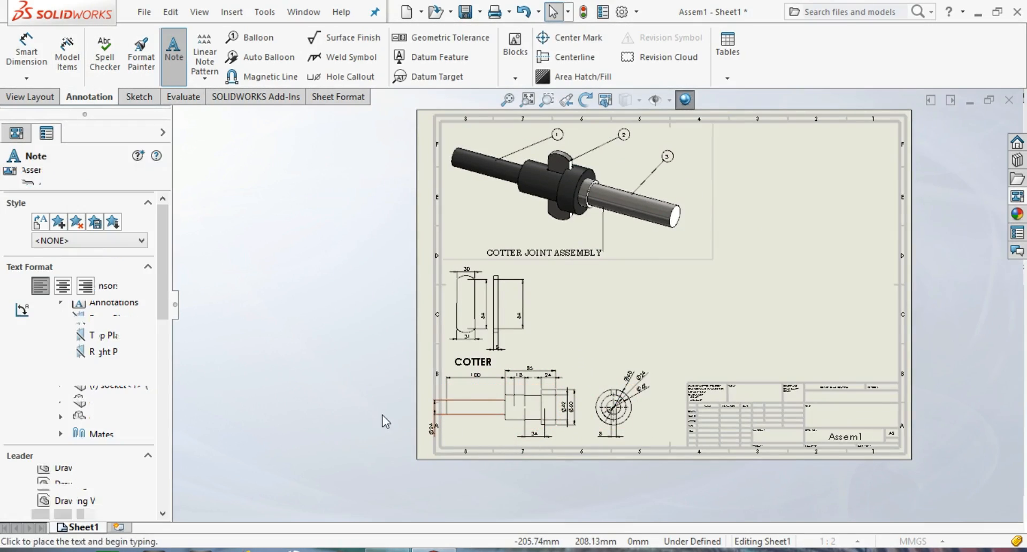
pyautogui.click(455, 434)
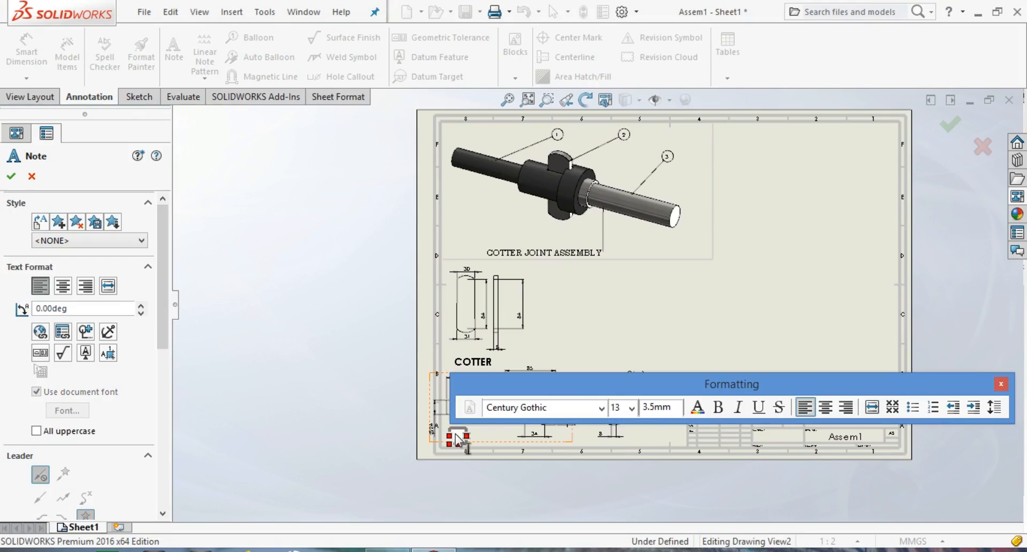
pyautogui.click(632, 408)
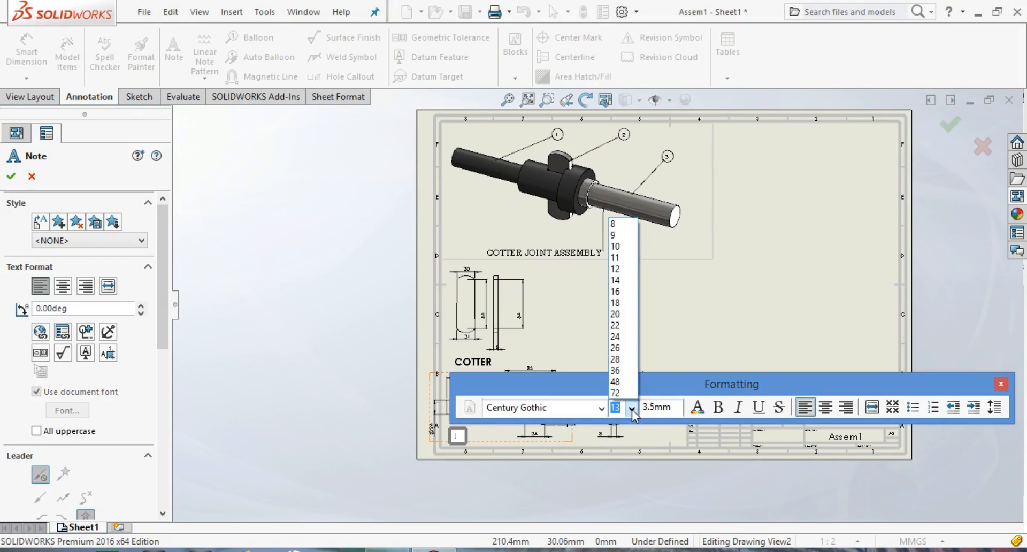
pyautogui.click(648, 369)
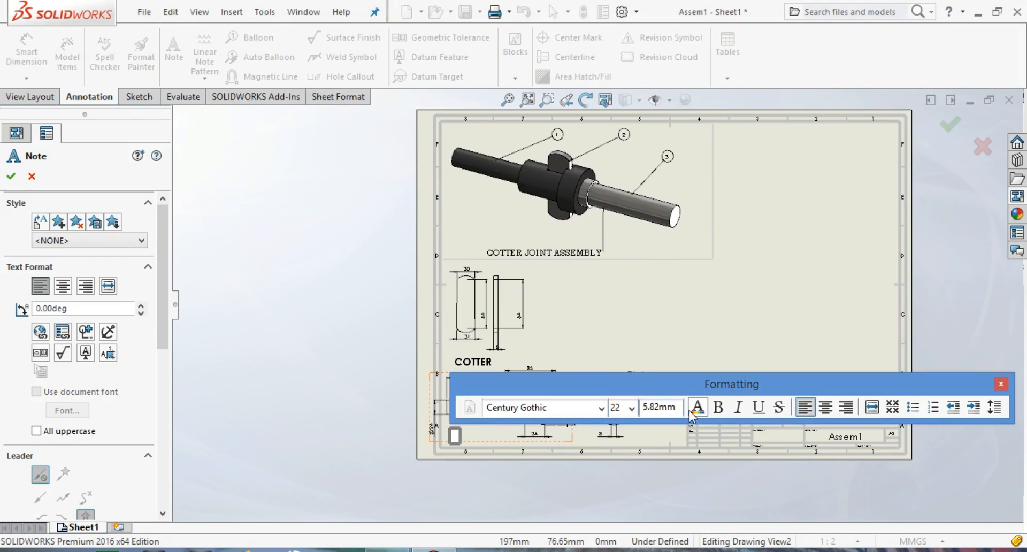
pyautogui.click(718, 407)
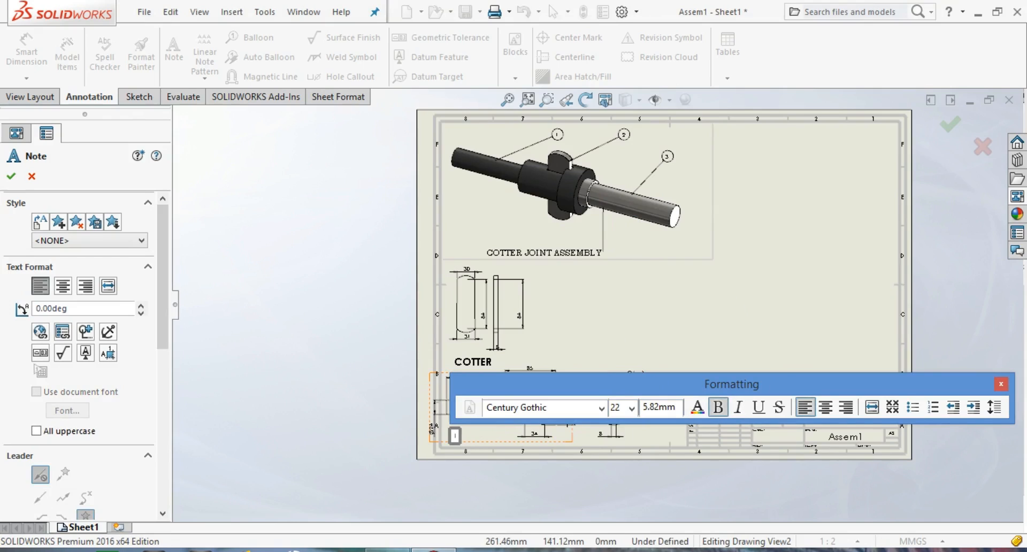
pyautogui.write('OCKET')
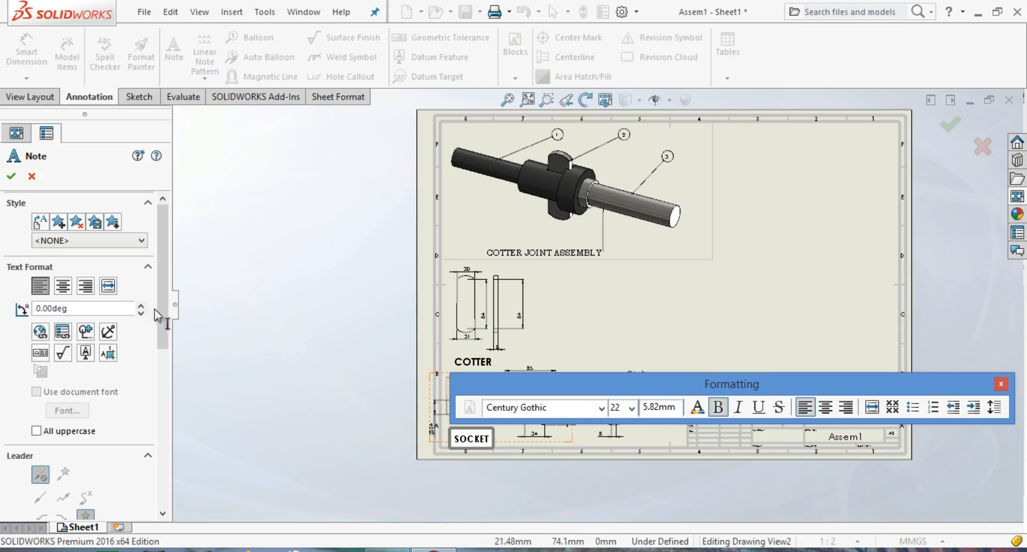
pyautogui.click(1001, 384)
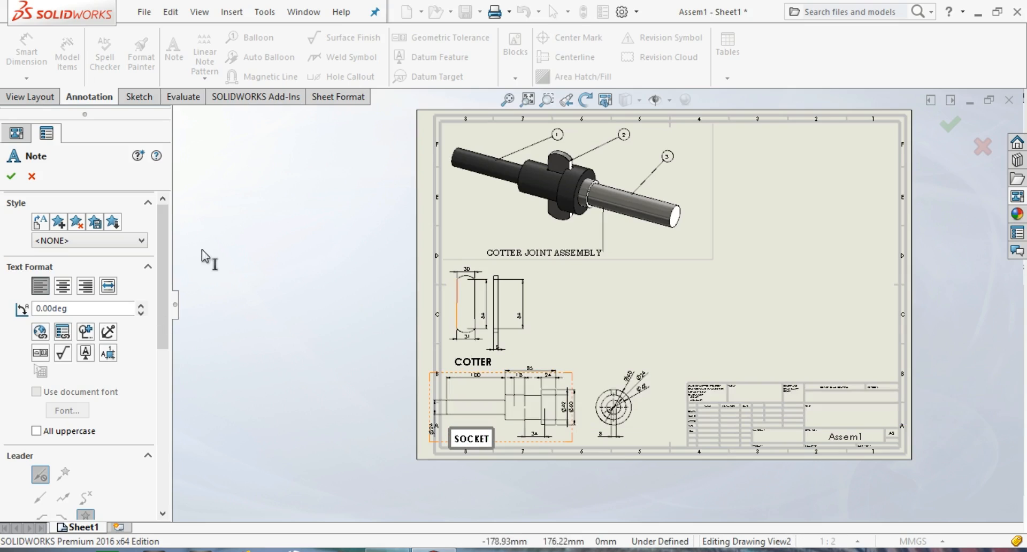
pyautogui.click(11, 177)
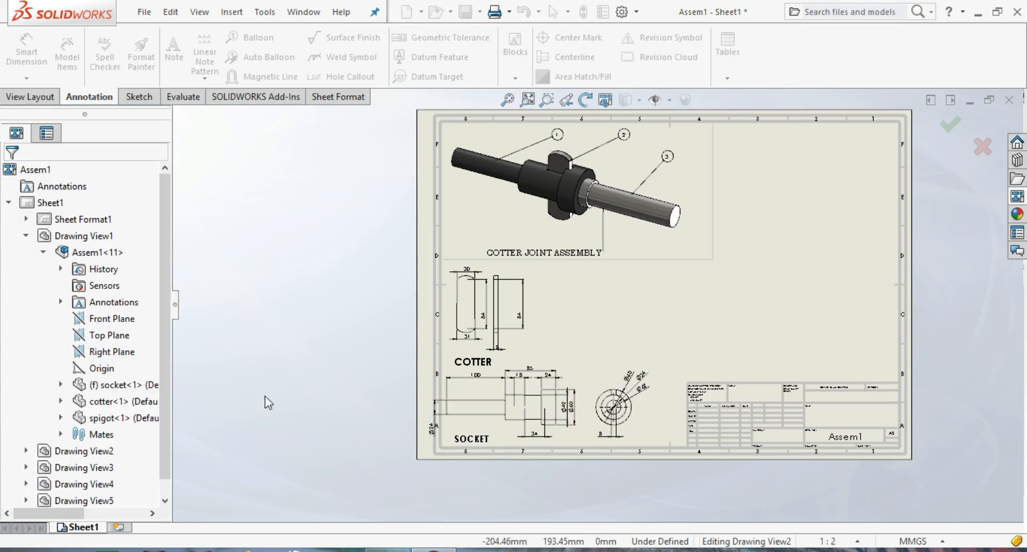
pyautogui.click(471, 435)
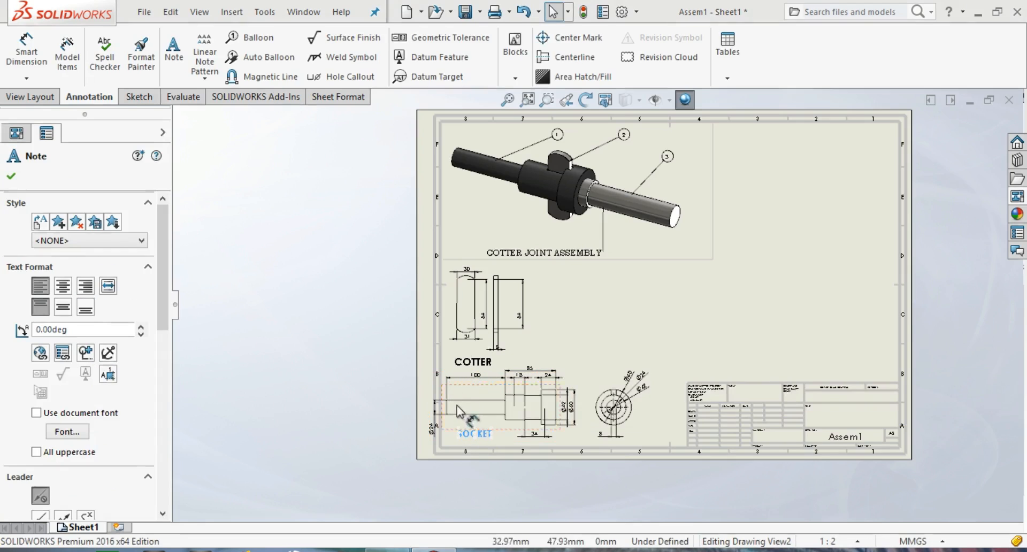
pyautogui.click(369, 370)
# Step: Load the spigot part from the project 1 folder as the source for new drawing views
pyautogui.scroll(3, 736, 398)
pyautogui.scroll(-5, 690, 364)
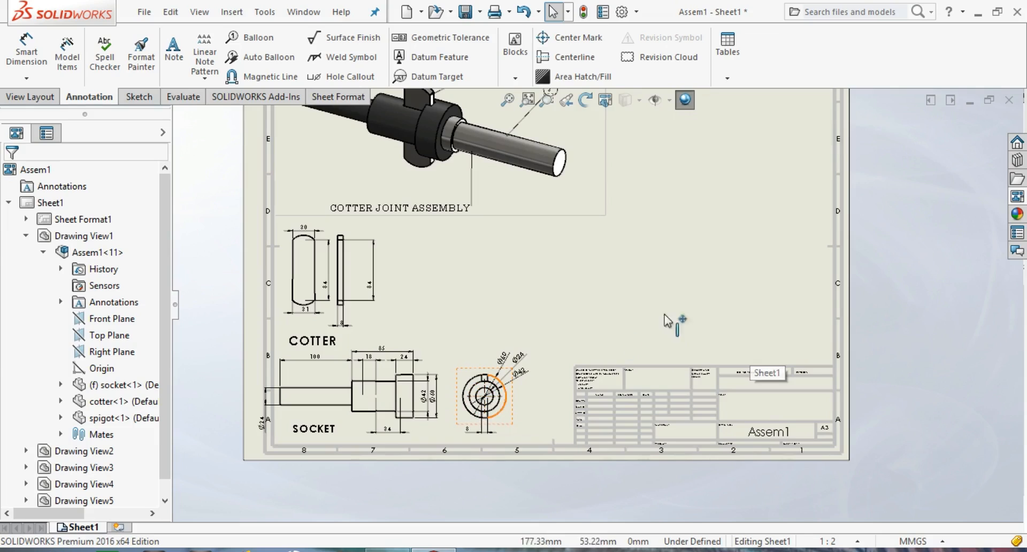
pyautogui.click(1016, 197)
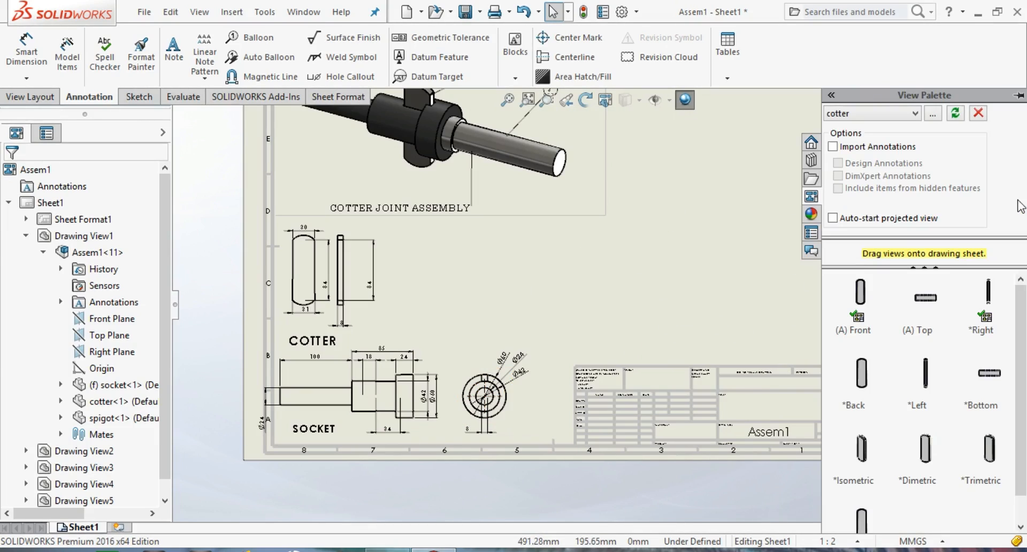
pyautogui.click(901, 113)
pyautogui.click(901, 112)
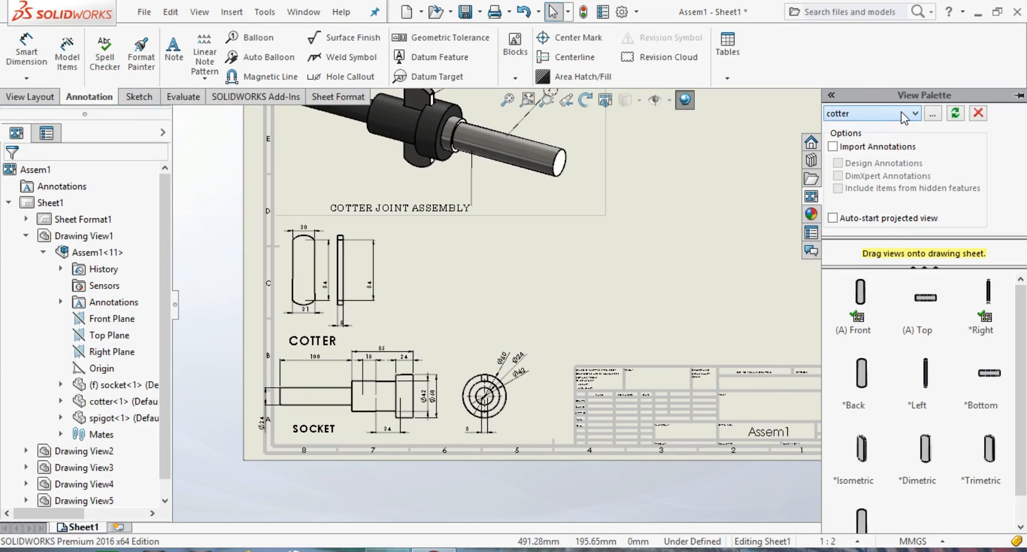
pyautogui.click(935, 115)
pyautogui.click(424, 202)
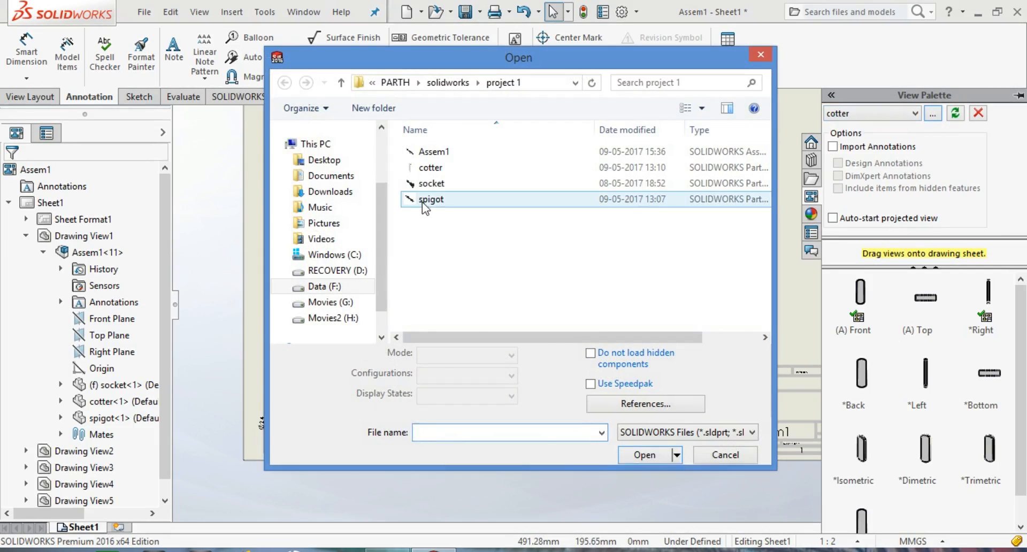
pyautogui.click(639, 438)
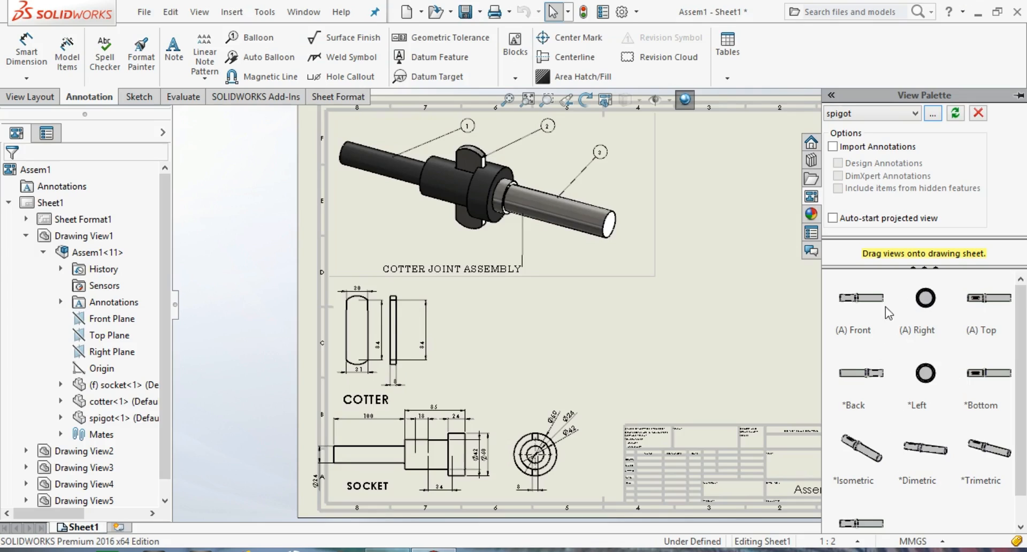
# Step: Place the spigot's isometric view beside the assembly view, its top view in the middle of the sheet and its right view directly beside the top view
pyautogui.moveTo(865, 455)
pyautogui.mouseDown()
pyautogui.moveTo(754, 300)
pyautogui.moveTo(767, 203)
pyautogui.mouseUp()
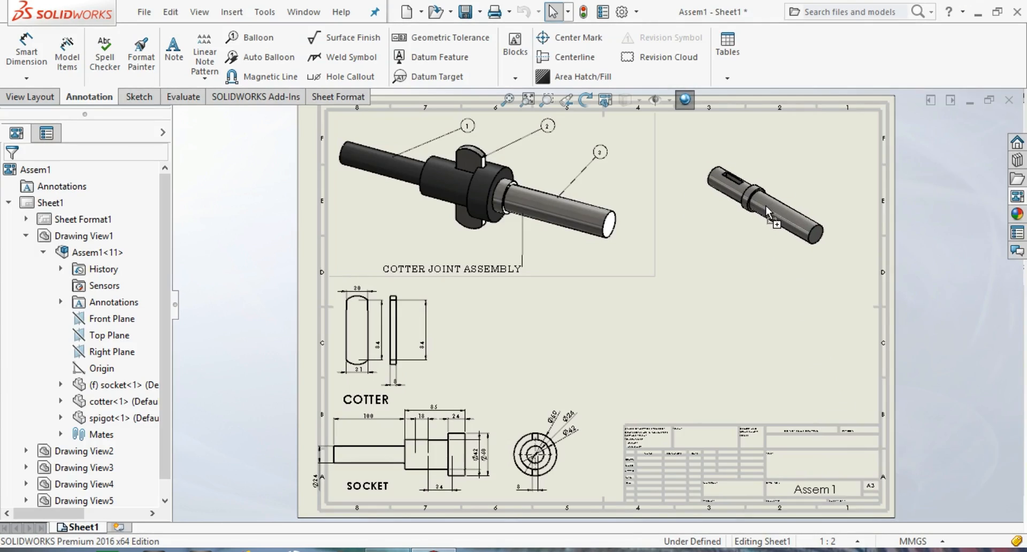
pyautogui.click(1018, 198)
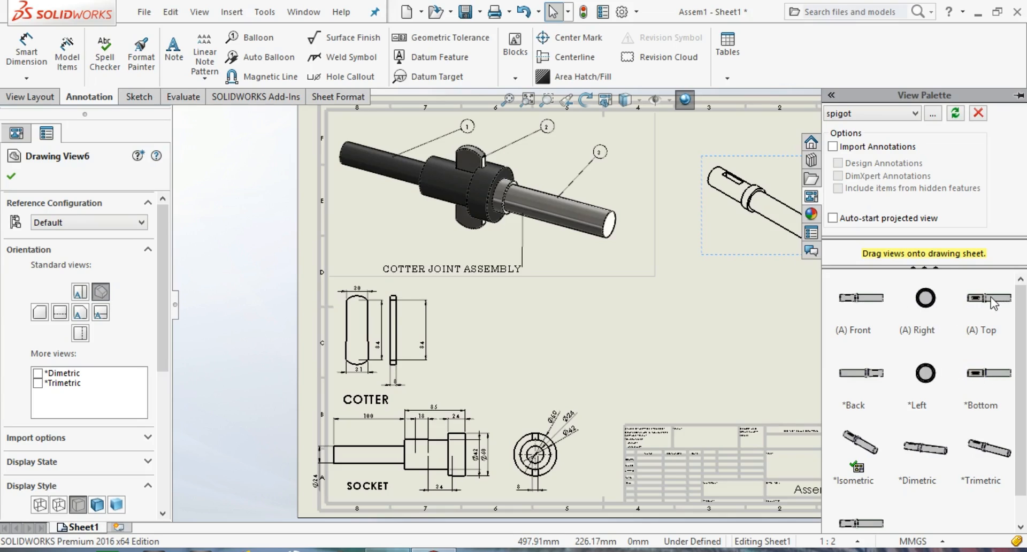
pyautogui.moveTo(992, 303)
pyautogui.mouseDown()
pyautogui.moveTo(856, 315)
pyautogui.moveTo(348, 313)
pyautogui.moveTo(467, 321)
pyautogui.moveTo(643, 312)
pyautogui.mouseUp()
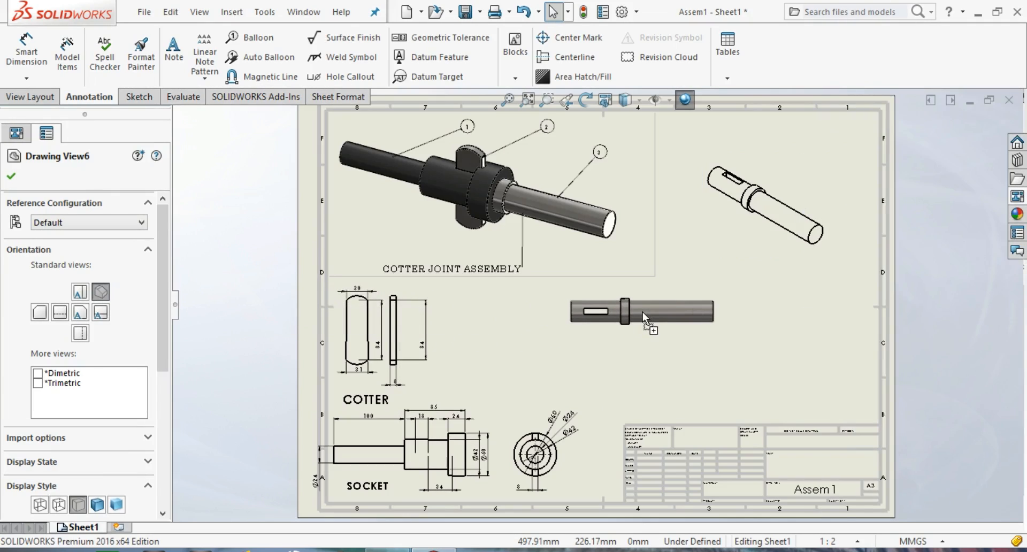
pyautogui.click(1017, 195)
pyautogui.moveTo(931, 308)
pyautogui.mouseDown()
pyautogui.moveTo(799, 463)
pyautogui.moveTo(751, 314)
pyautogui.moveTo(649, 315)
pyautogui.moveTo(723, 287)
pyautogui.moveTo(740, 294)
pyautogui.moveTo(744, 320)
pyautogui.moveTo(919, 259)
pyautogui.moveTo(752, 310)
pyautogui.moveTo(738, 328)
pyautogui.moveTo(588, 329)
pyautogui.moveTo(546, 310)
pyautogui.mouseUp()
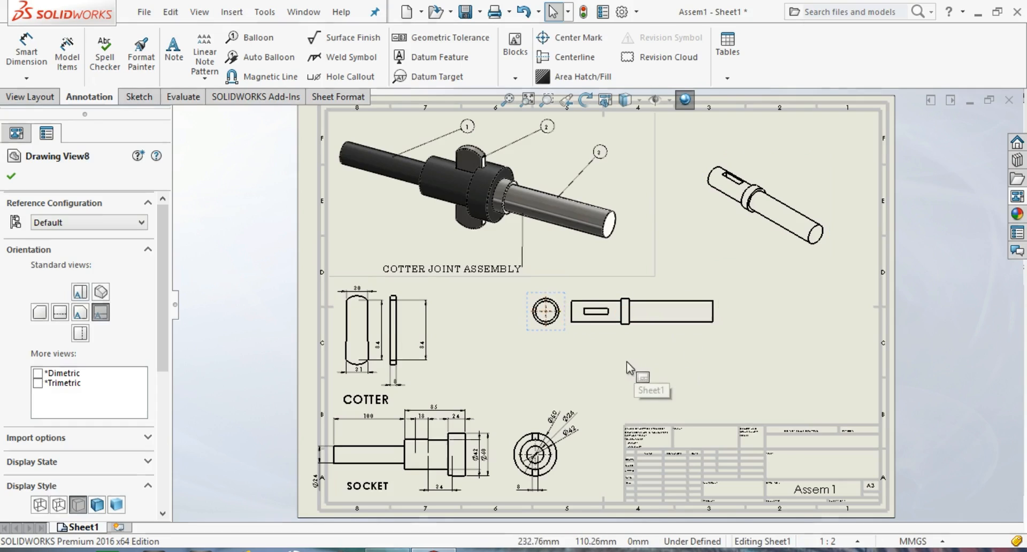
pyautogui.click(581, 328)
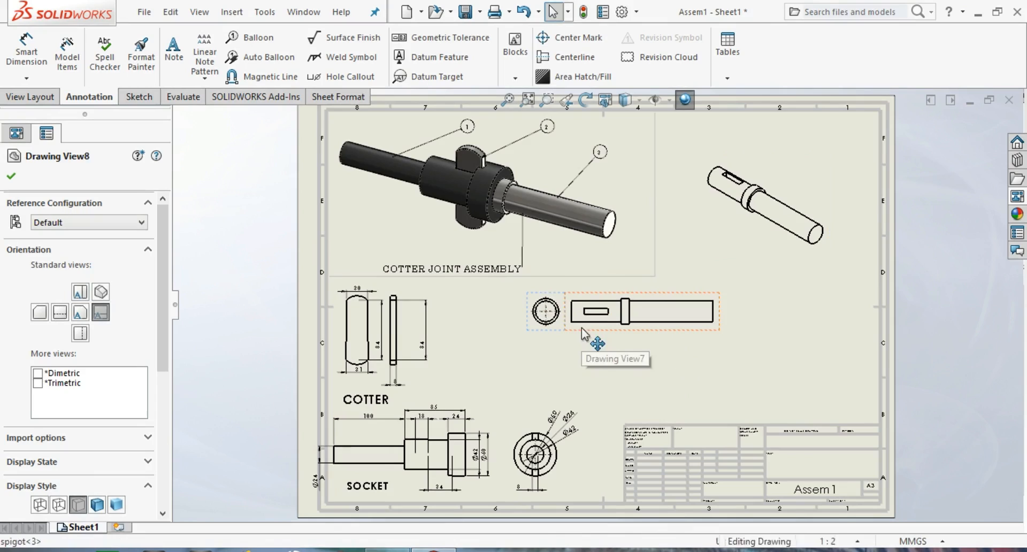
pyautogui.keyDown('ctrl'); pyautogui.click(551, 325); pyautogui.keyUp('ctrl')
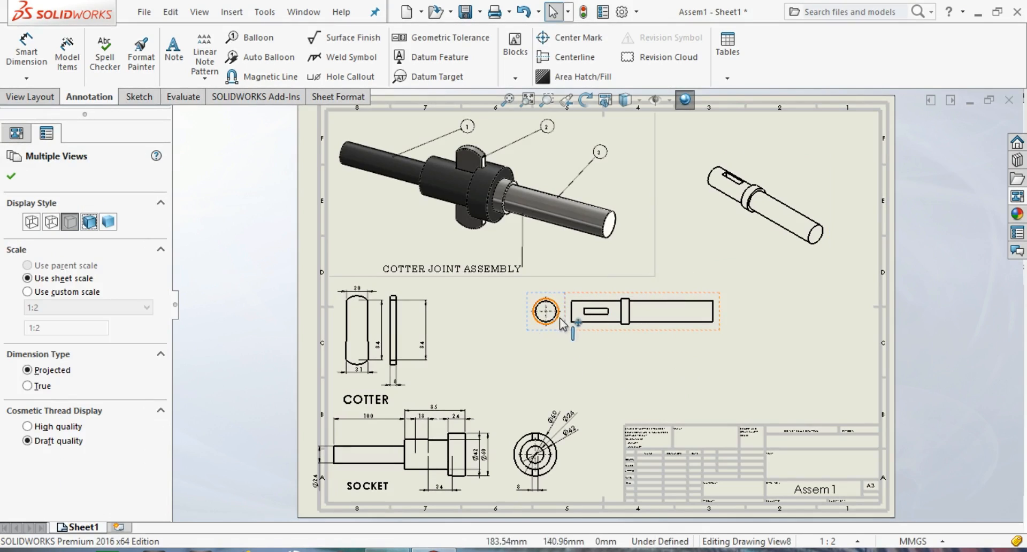
pyautogui.click(12, 176)
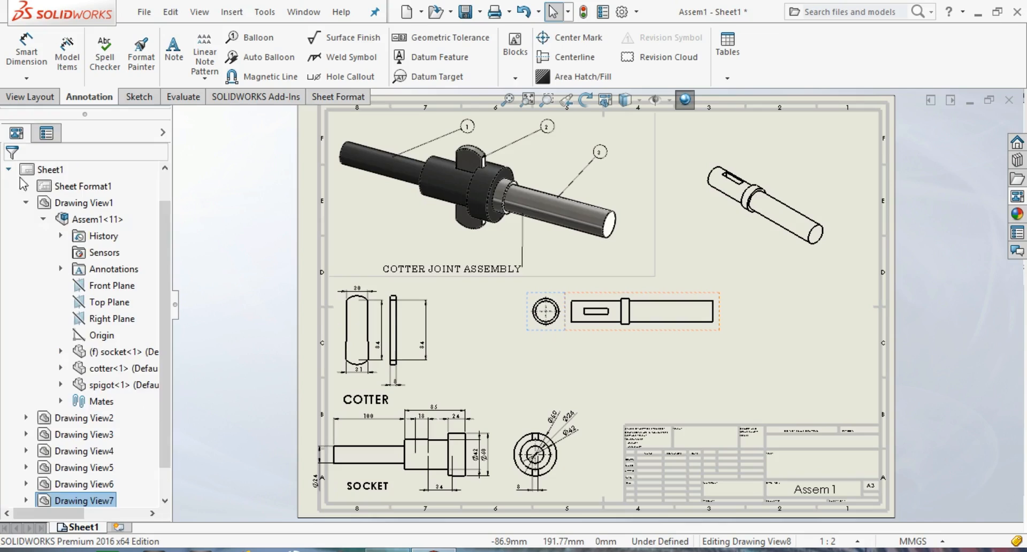
pyautogui.click(733, 356)
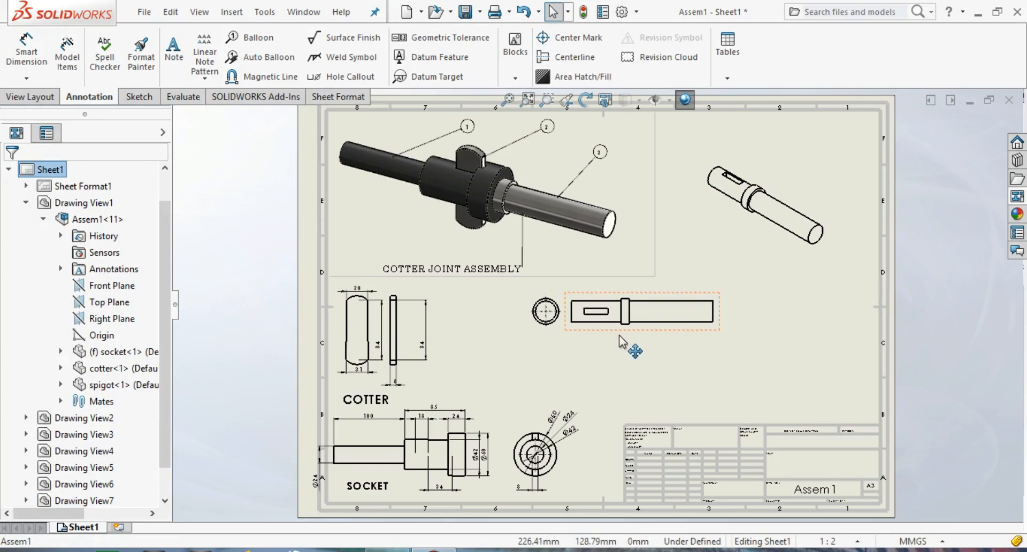
# Step: Insert the entire model's dimensions into the spigot's circular end view and lengthwise view, then shift the end view slightly
pyautogui.click(599, 321)
pyautogui.keyDown('ctrl'); pyautogui.click(551, 325); pyautogui.keyUp('ctrl')
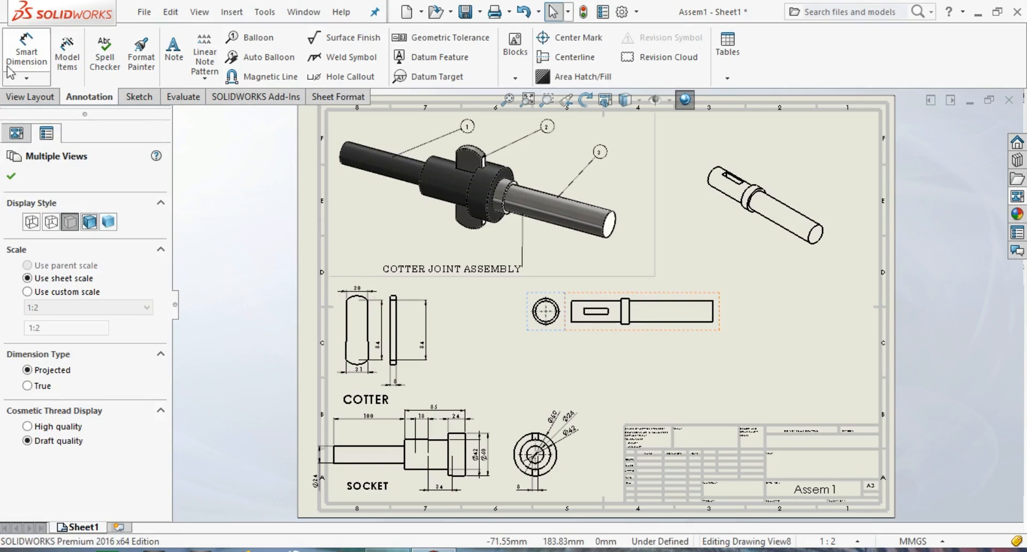
pyautogui.click(67, 58)
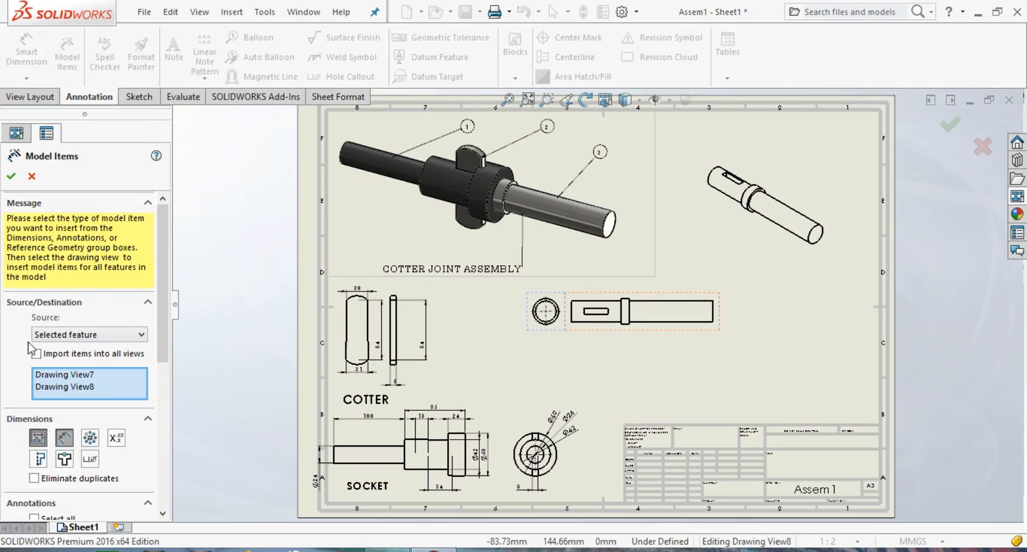
pyautogui.click(35, 354)
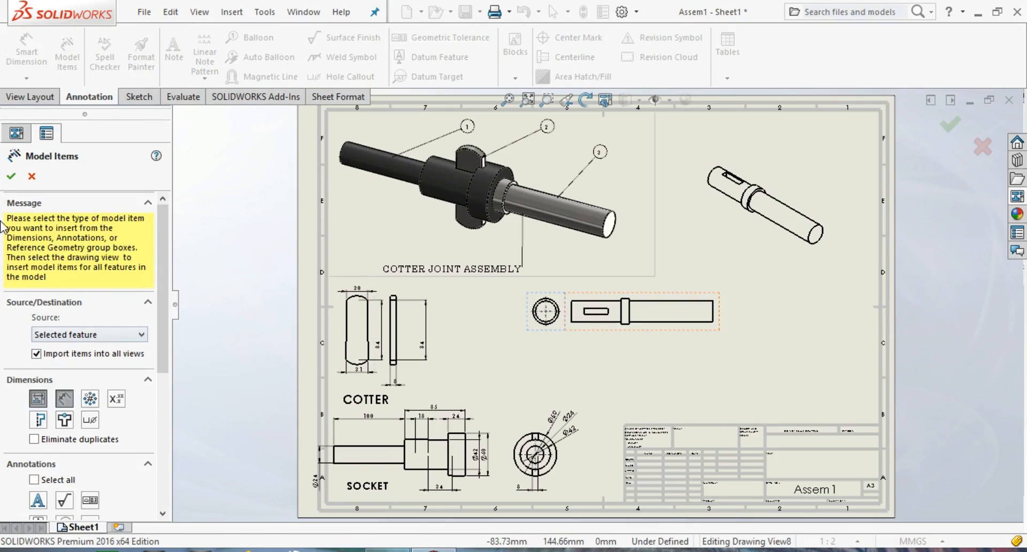
pyautogui.click(4, 183)
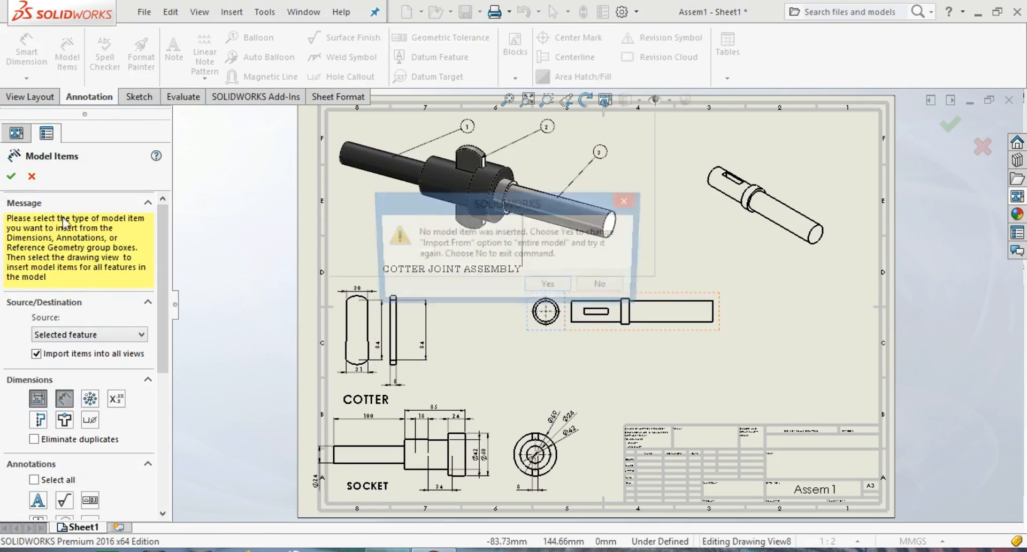
pyautogui.click(548, 289)
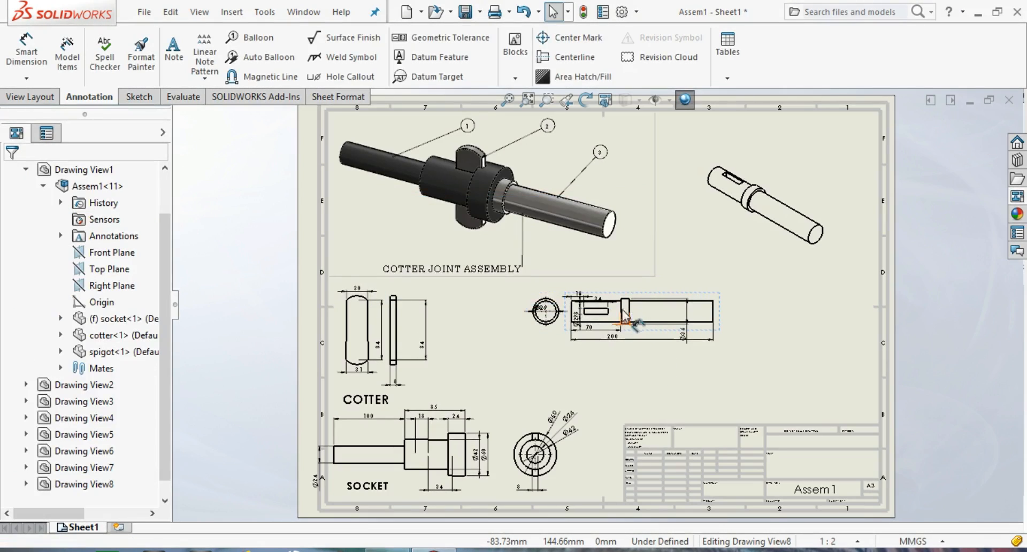
pyautogui.moveTo(522, 292)
pyautogui.mouseDown()
pyautogui.moveTo(552, 310)
pyautogui.moveTo(528, 298)
pyautogui.mouseUp()
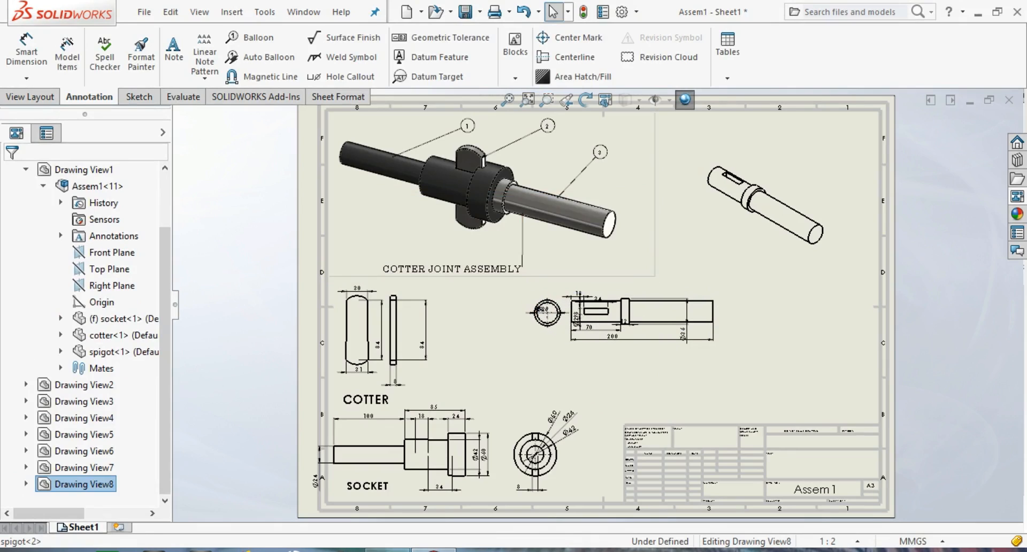
pyautogui.click(723, 307)
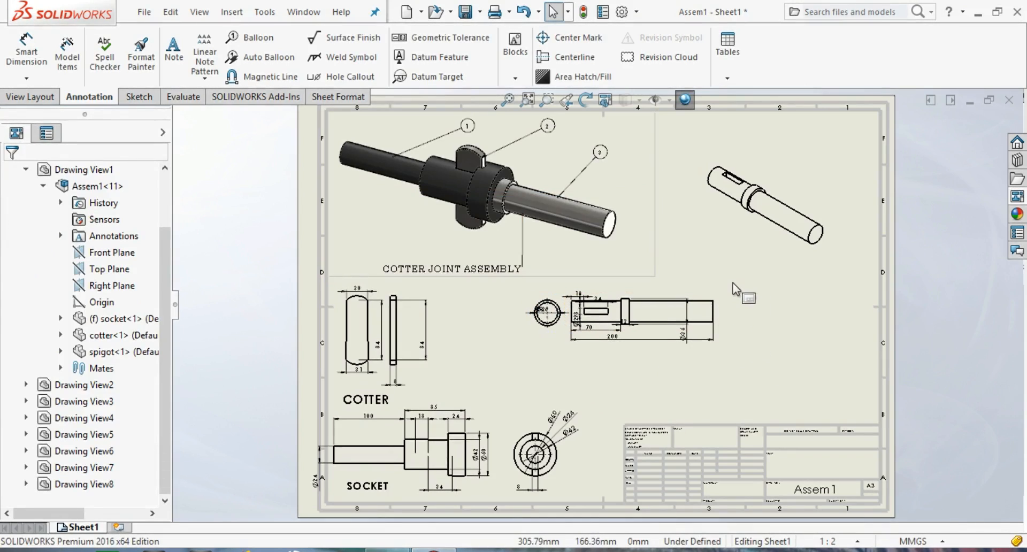
pyautogui.moveTo(731, 288); pyautogui.dragTo(524, 359)
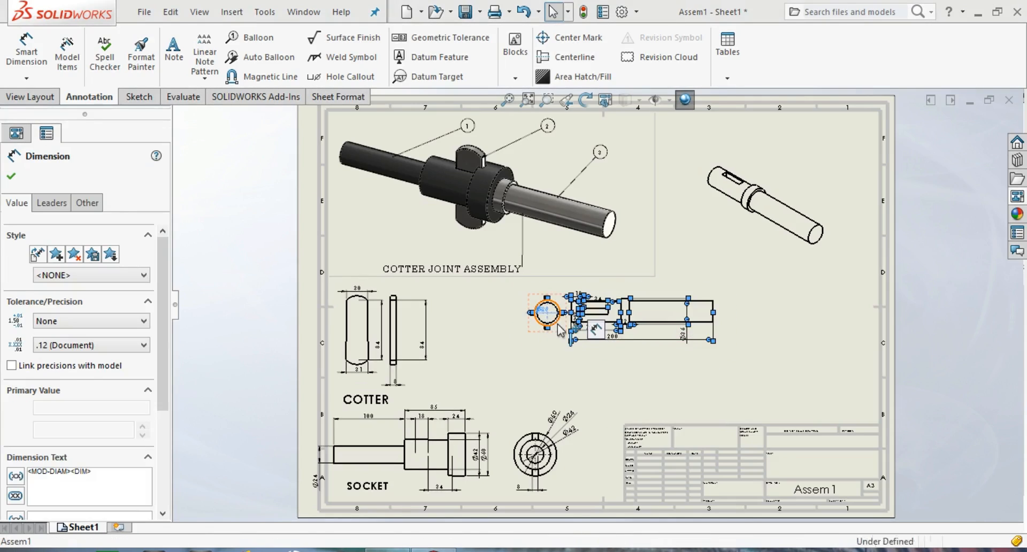
pyautogui.click(556, 321)
pyautogui.rightClick(558, 326)
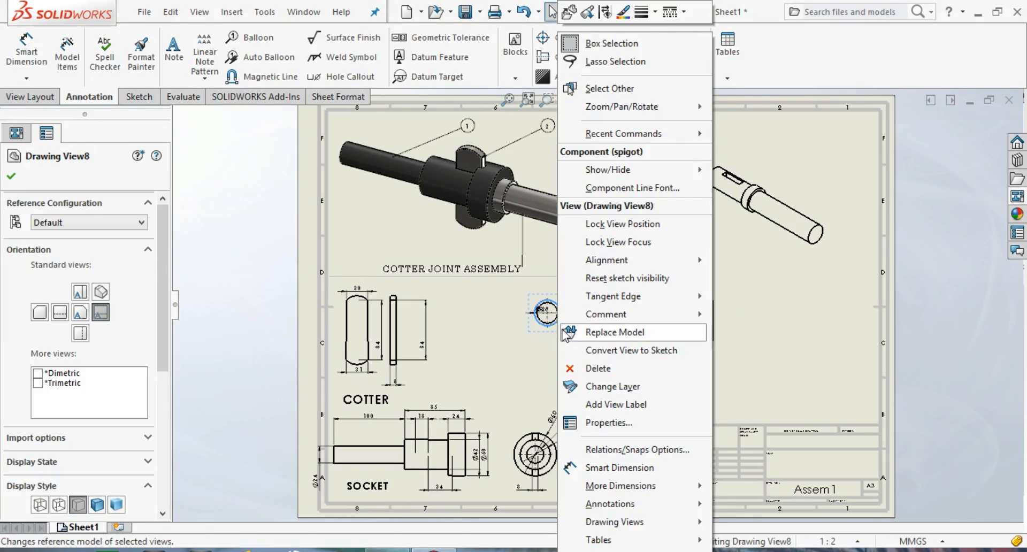
pyautogui.click(781, 390)
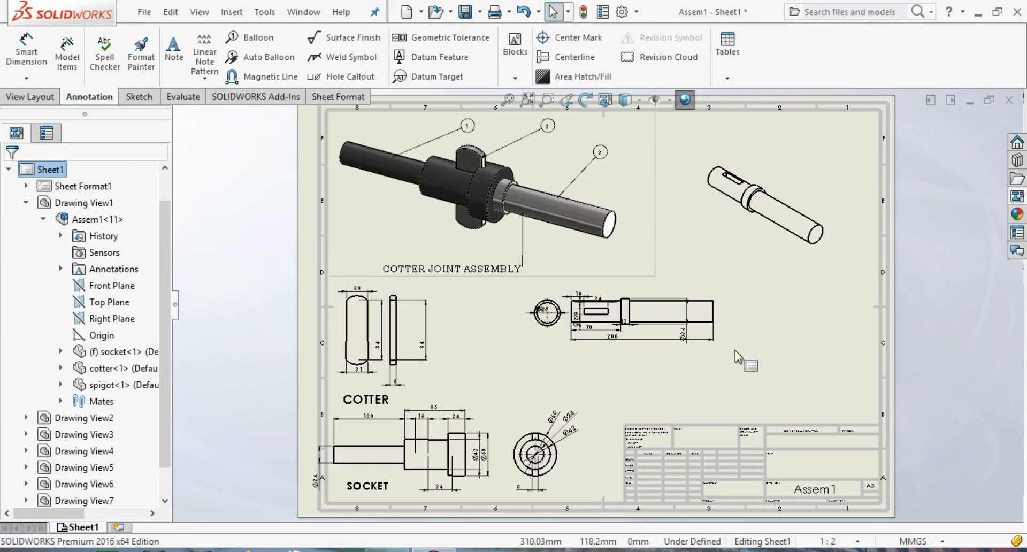
# Step: Auto-arrange all the dimensions on the spigot's circular end view and lengthwise view
pyautogui.moveTo(734, 350); pyautogui.dragTo(514, 288)
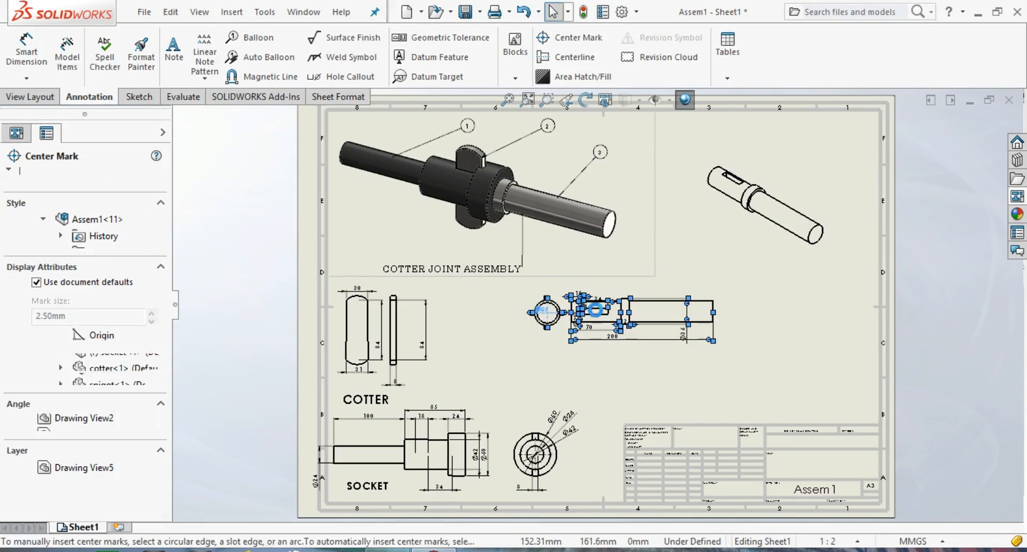
pyautogui.rightClick(672, 345)
pyautogui.moveTo(788, 478)
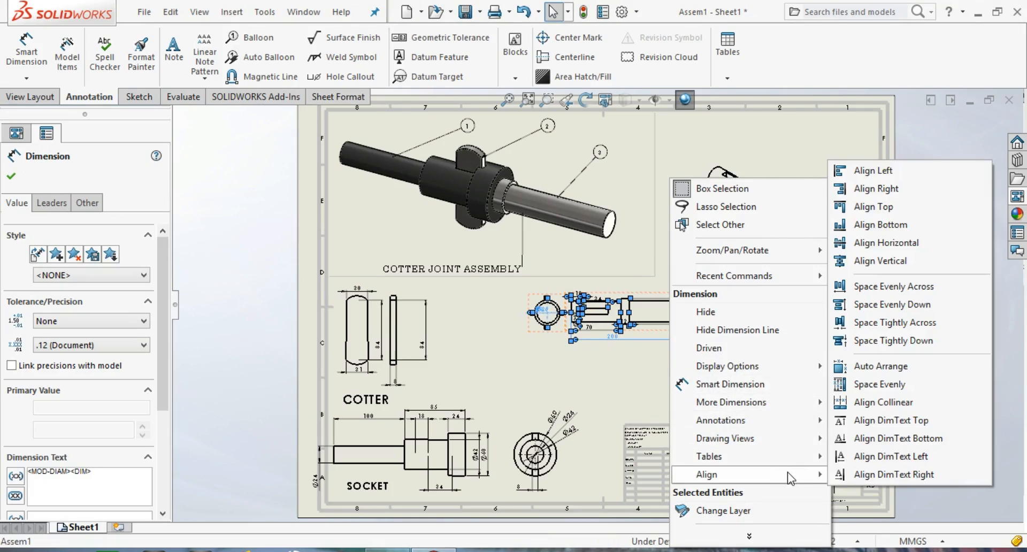
pyautogui.click(885, 367)
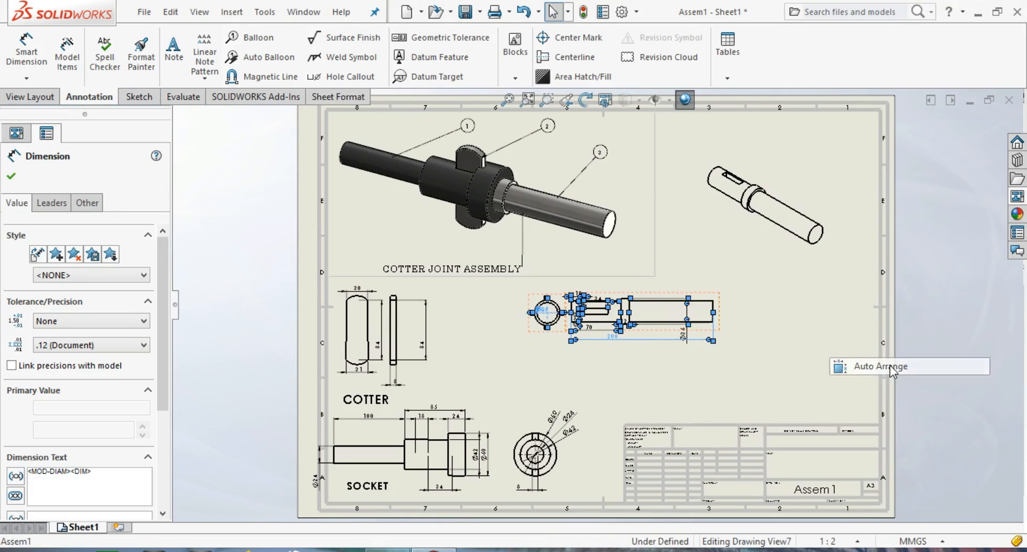
pyautogui.click(11, 176)
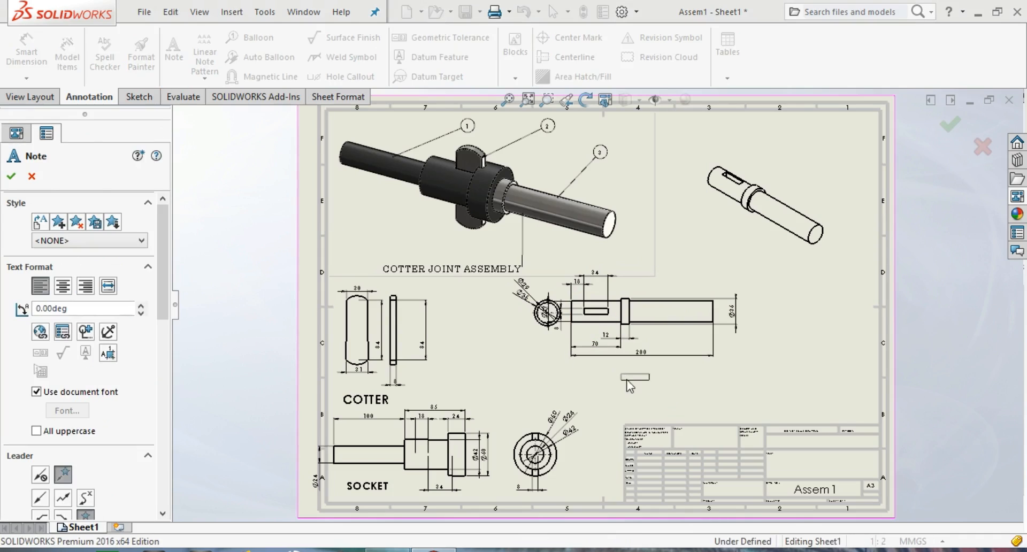
# Step: Add a bold, left-aligned 24-point note reading SPIGOT below the spigot's lengthwise view
pyautogui.click(624, 374)
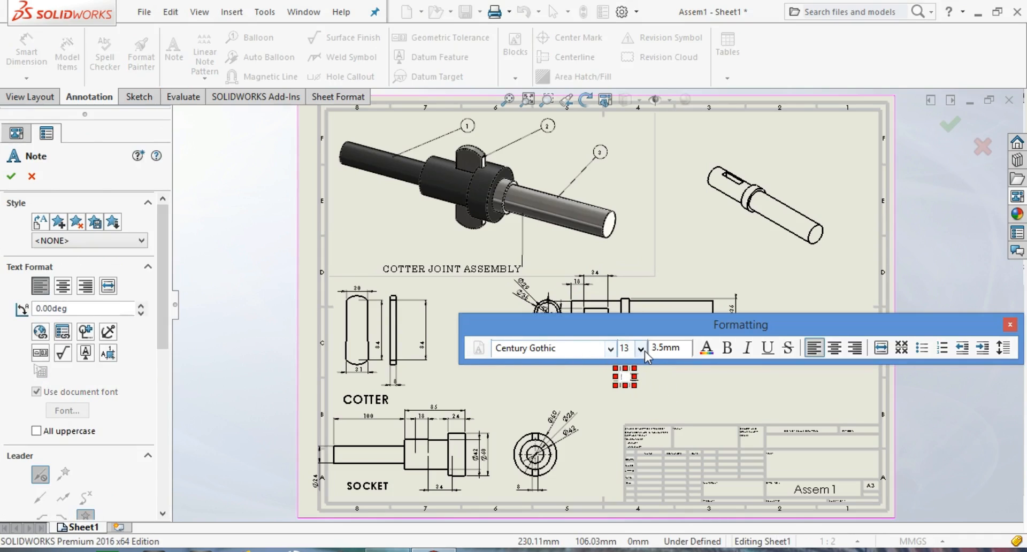
pyautogui.click(644, 351)
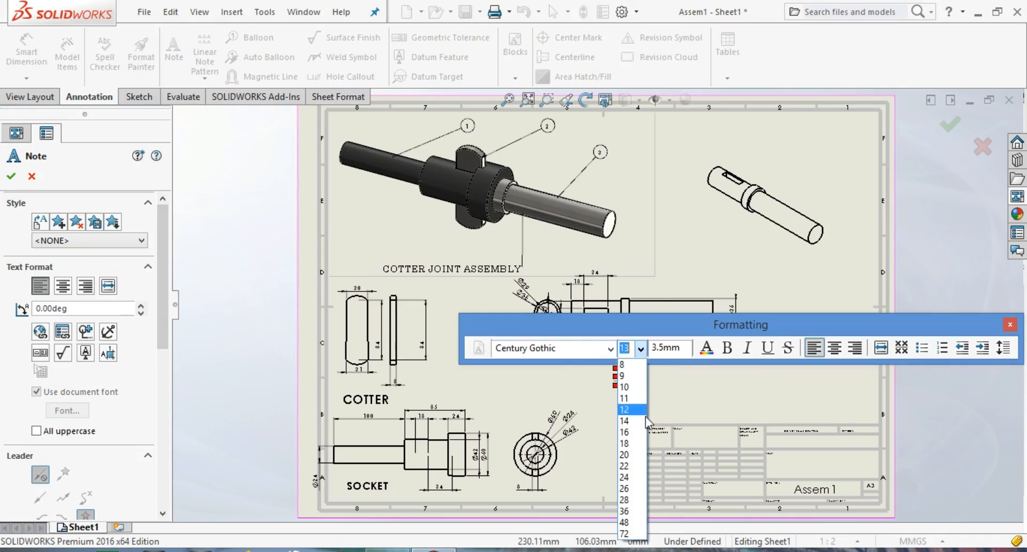
pyautogui.click(632, 477)
pyautogui.click(727, 349)
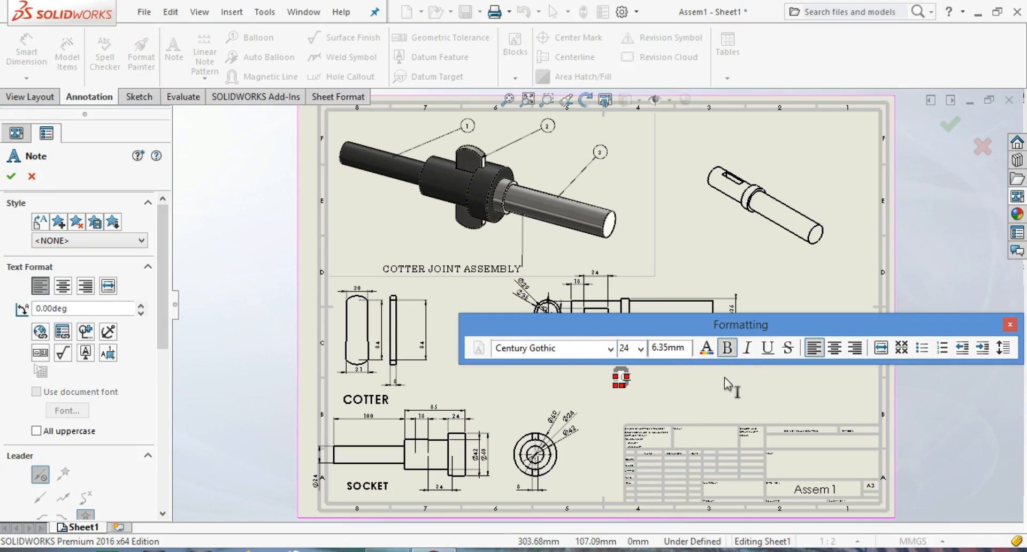
pyautogui.click(814, 348)
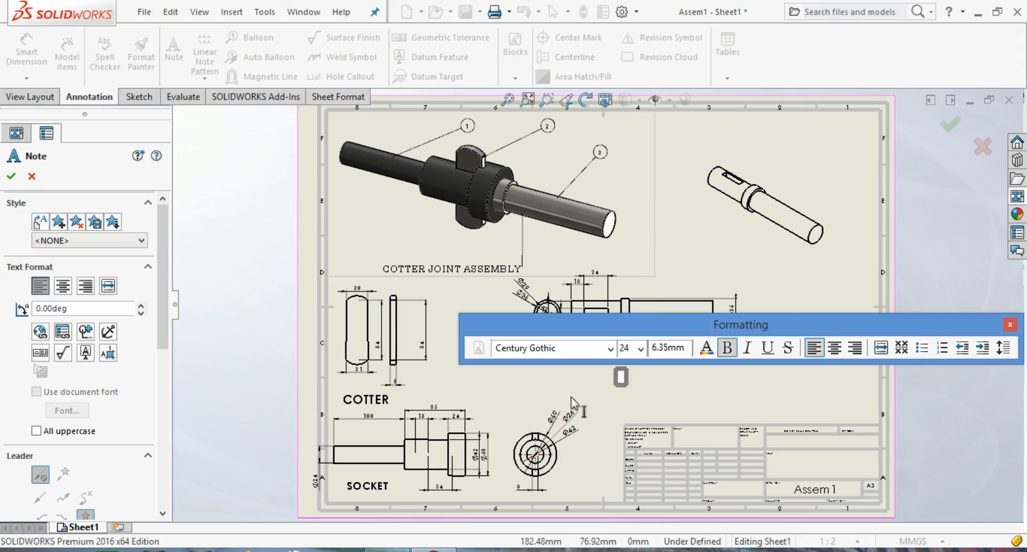
pyautogui.write('SPI')
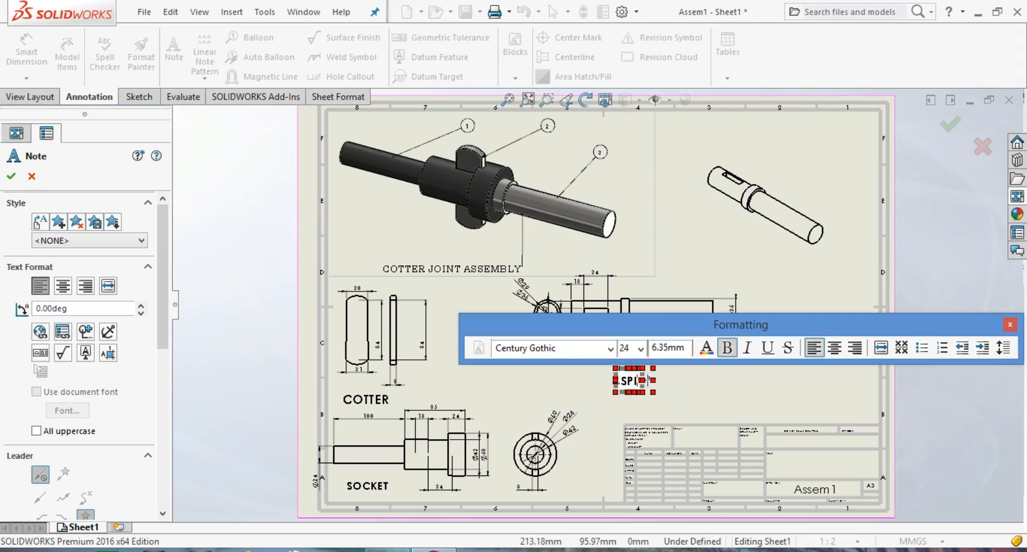
pyautogui.write('GOT')
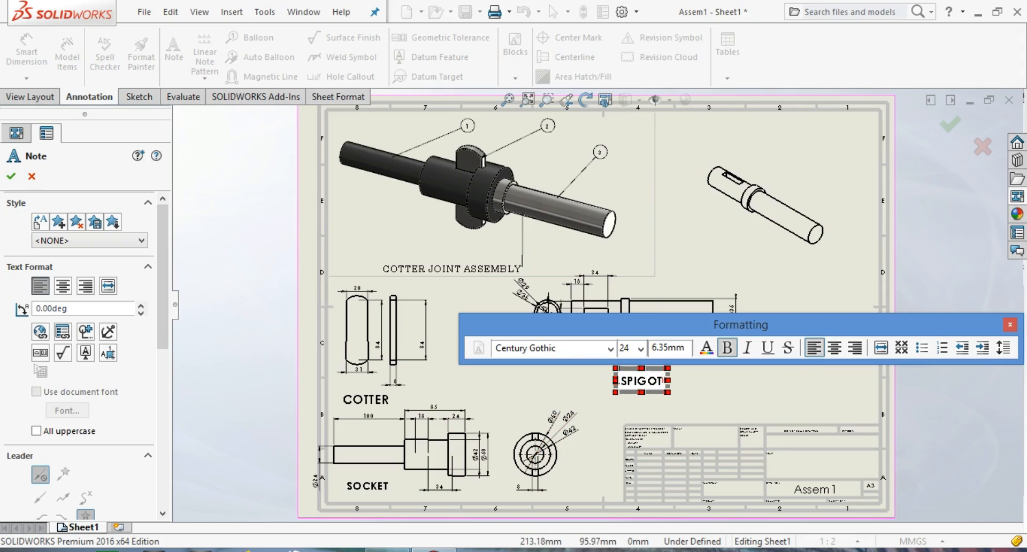
pyautogui.click(1009, 324)
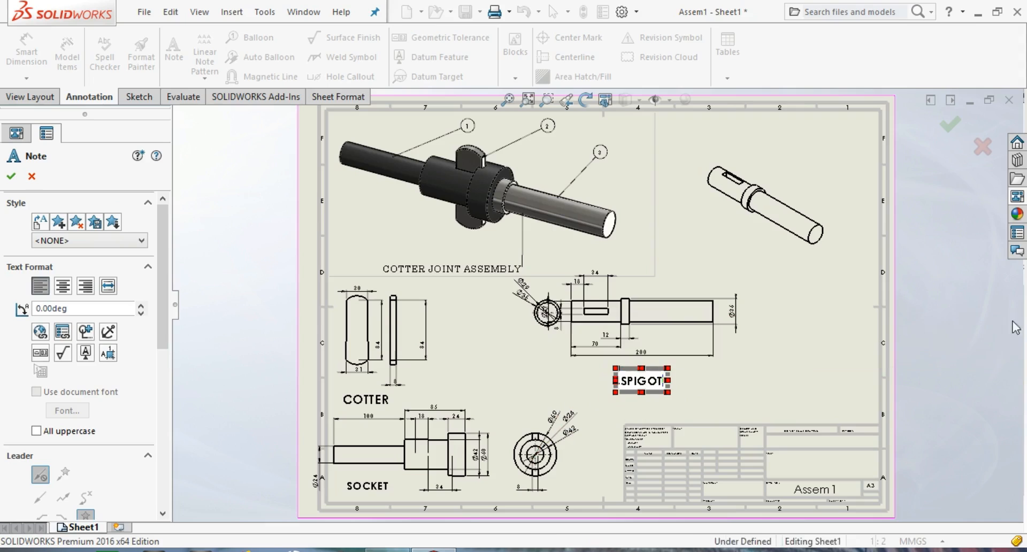
pyautogui.click(10, 181)
# Step: Save the drawing as DWG1 in the project 1 folder
pyautogui.press('f')
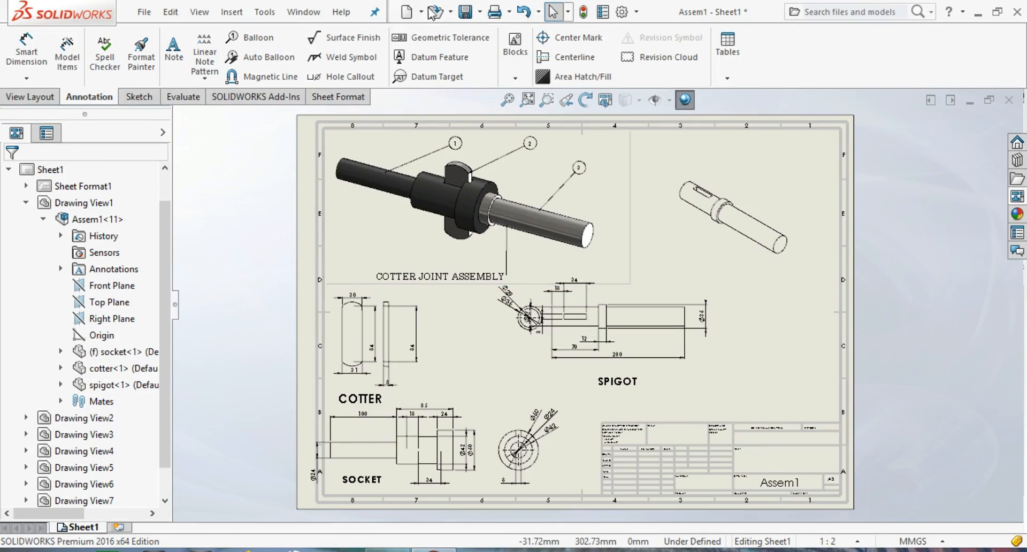
pyautogui.click(465, 12)
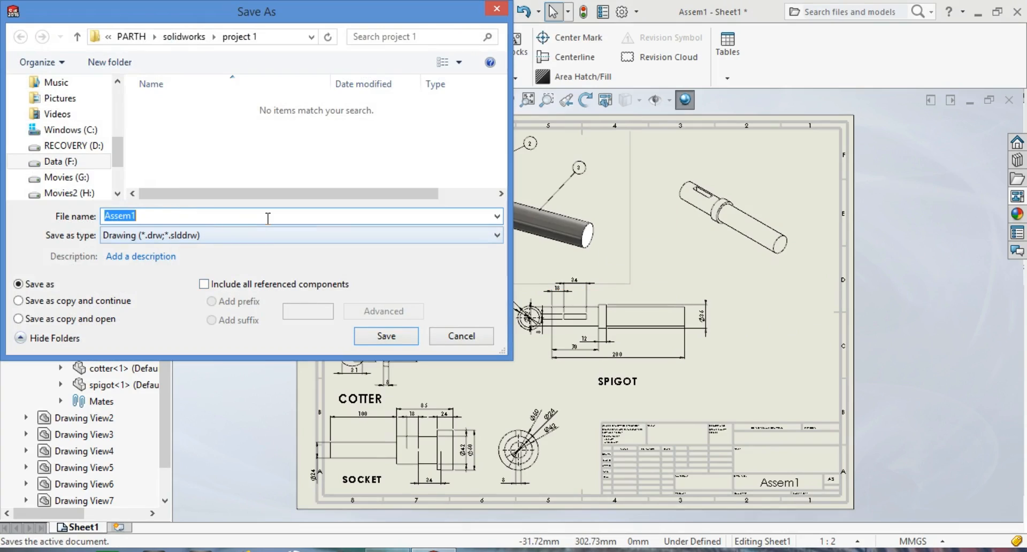
pyautogui.write('DWG1')
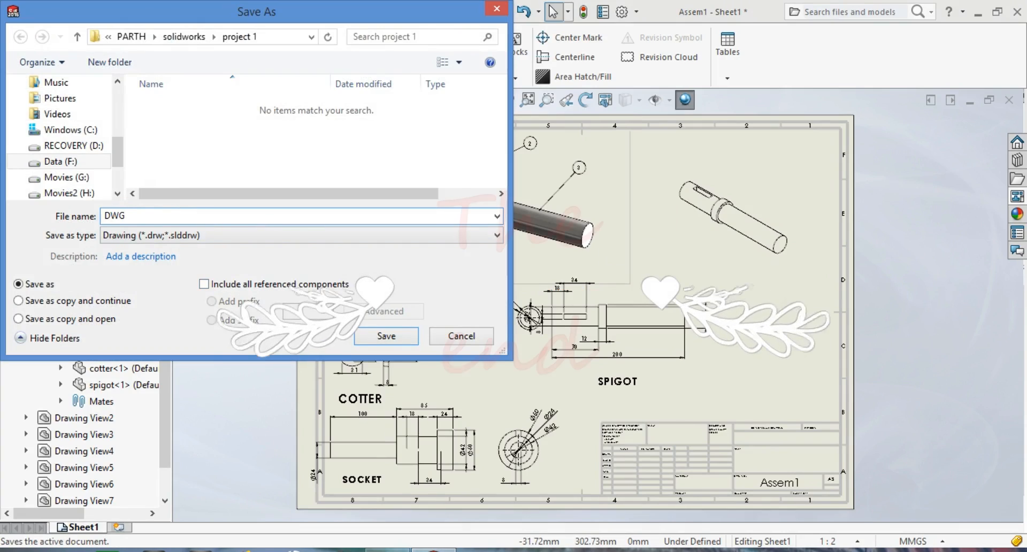
pyautogui.click(390, 338)
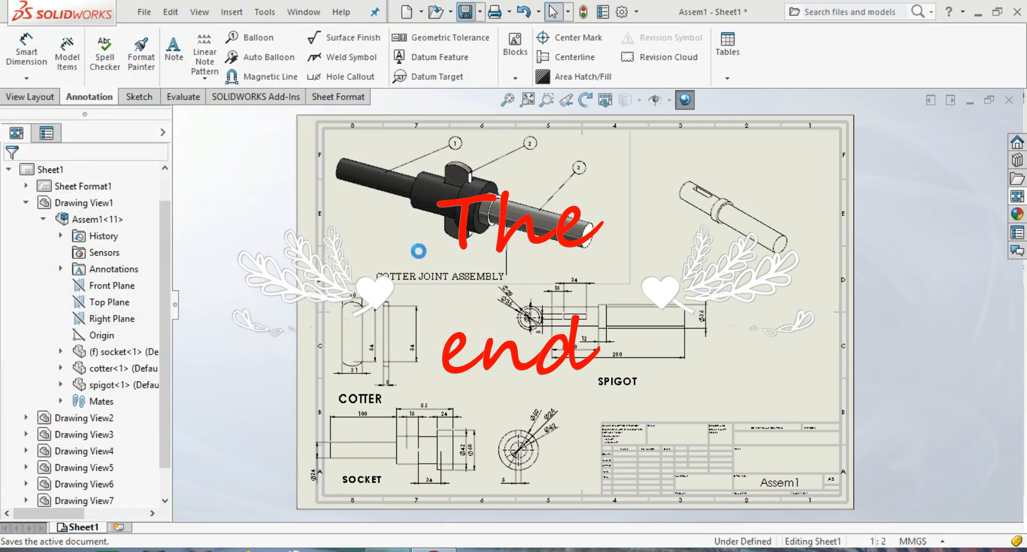